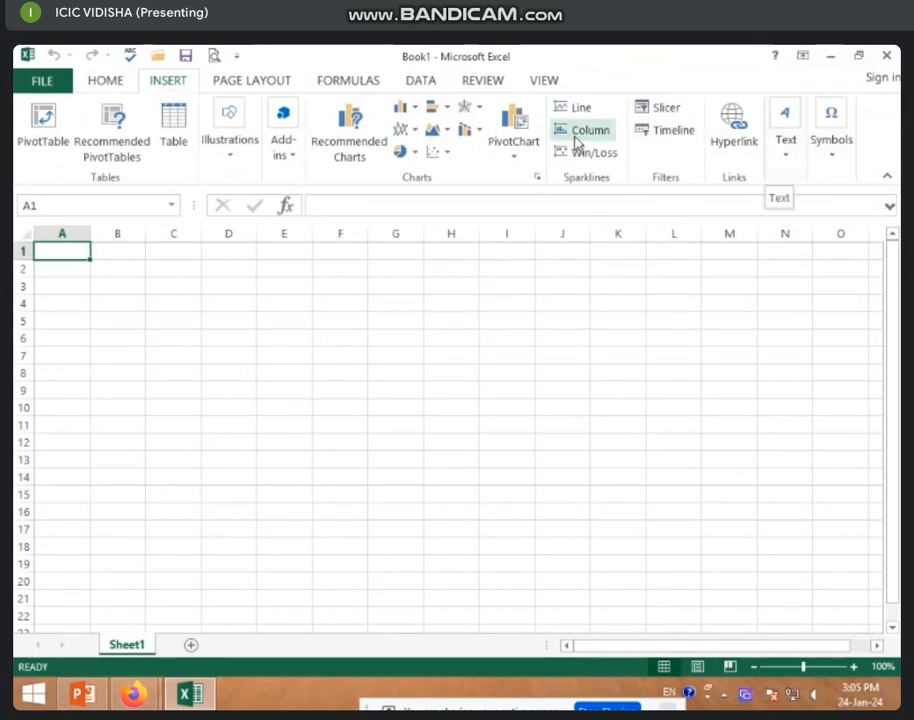
Switch the blank workbook to the PAGE LAYOUT ribbon and click around the empty sheet, ending on B2.
click(233, 88)
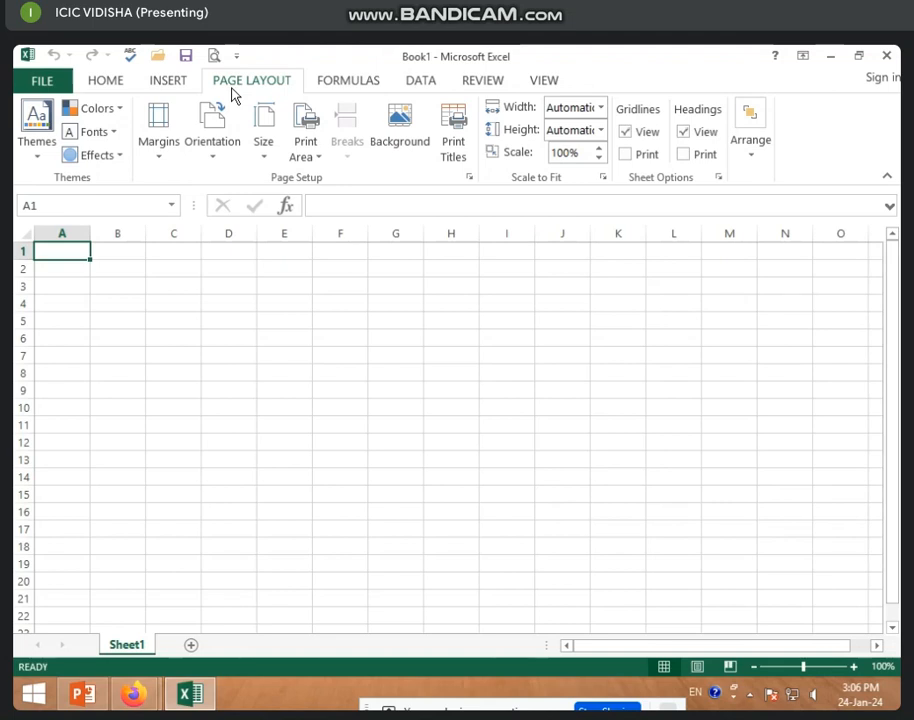
click(163, 302)
click(65, 248)
click(326, 316)
click(172, 304)
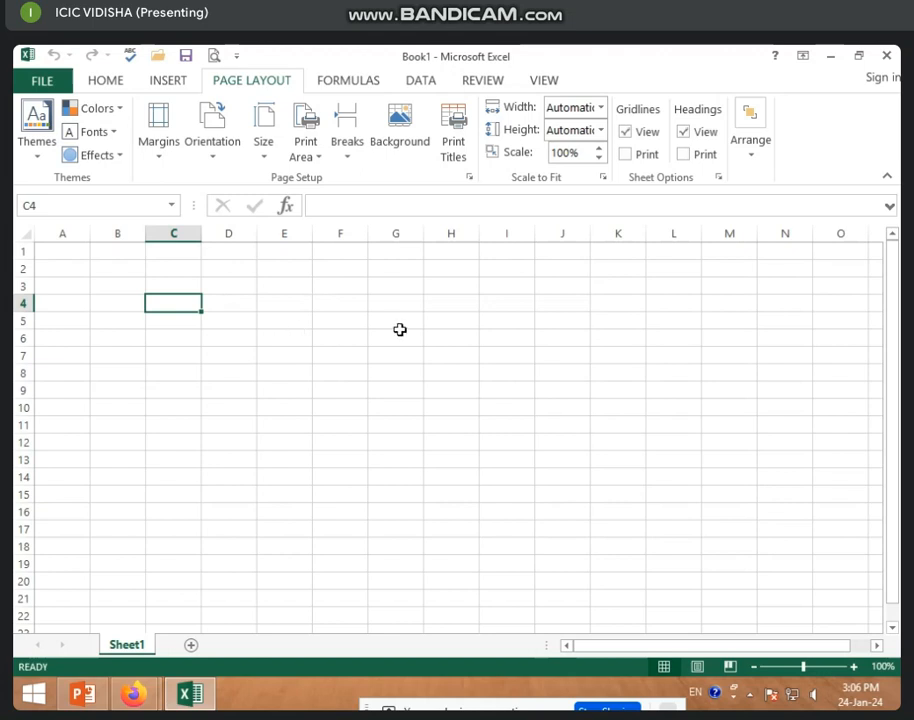
click(298, 371)
click(132, 268)
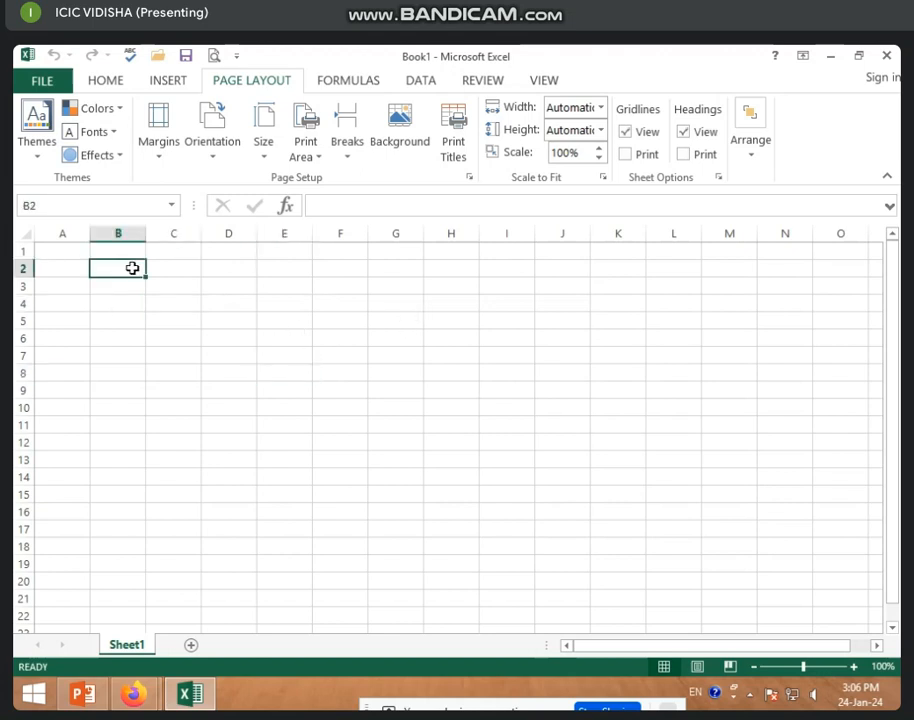
Merge and centre B2:H3, enter the title KRISHNA BOOK CENTER, and make it bold.
drag(132, 268, 467, 279)
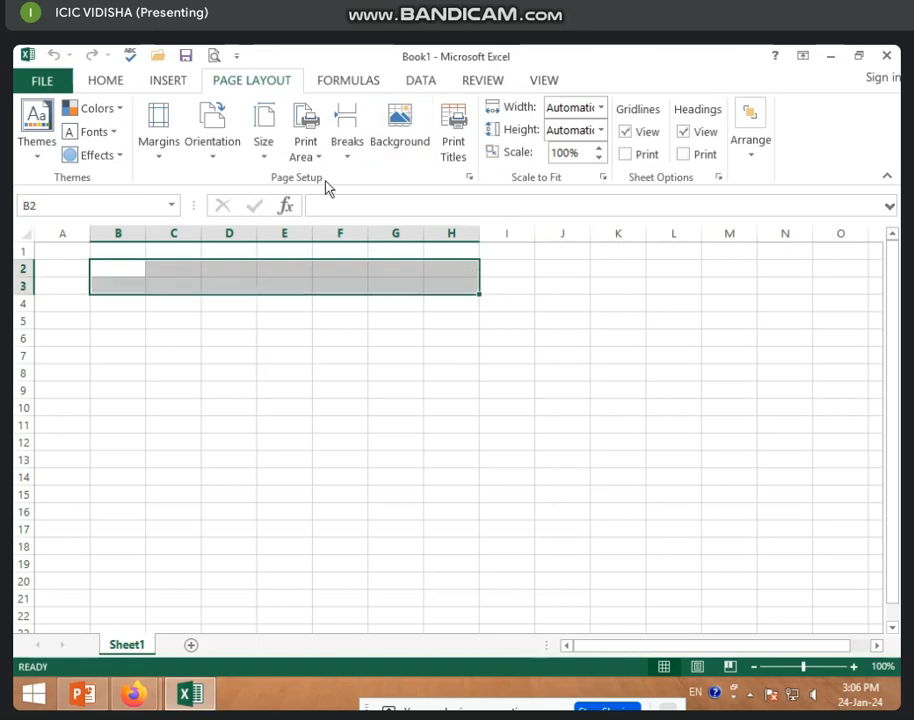
click(106, 82)
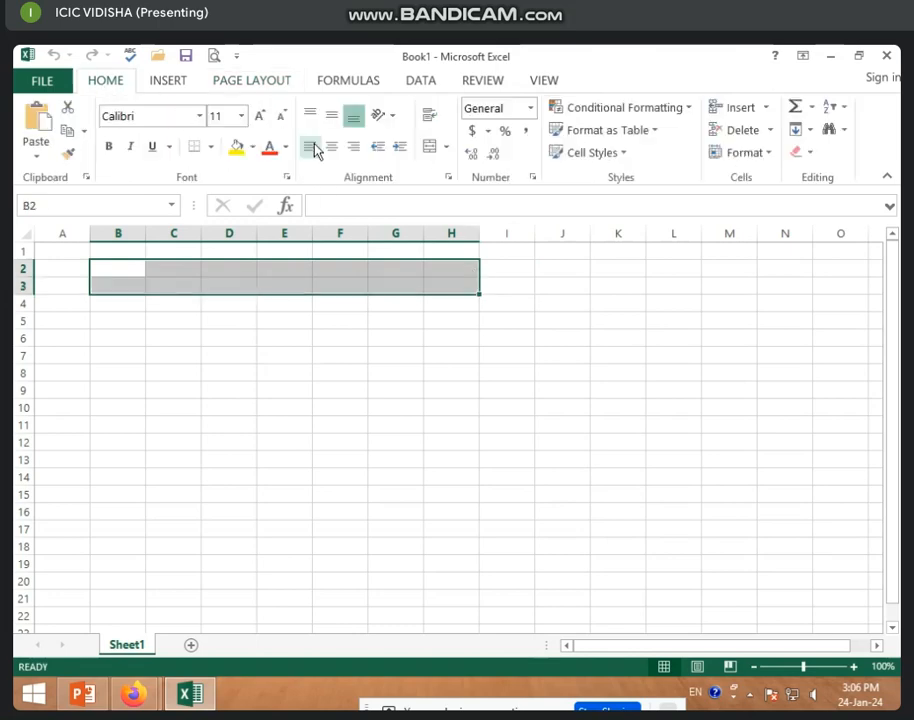
click(429, 146)
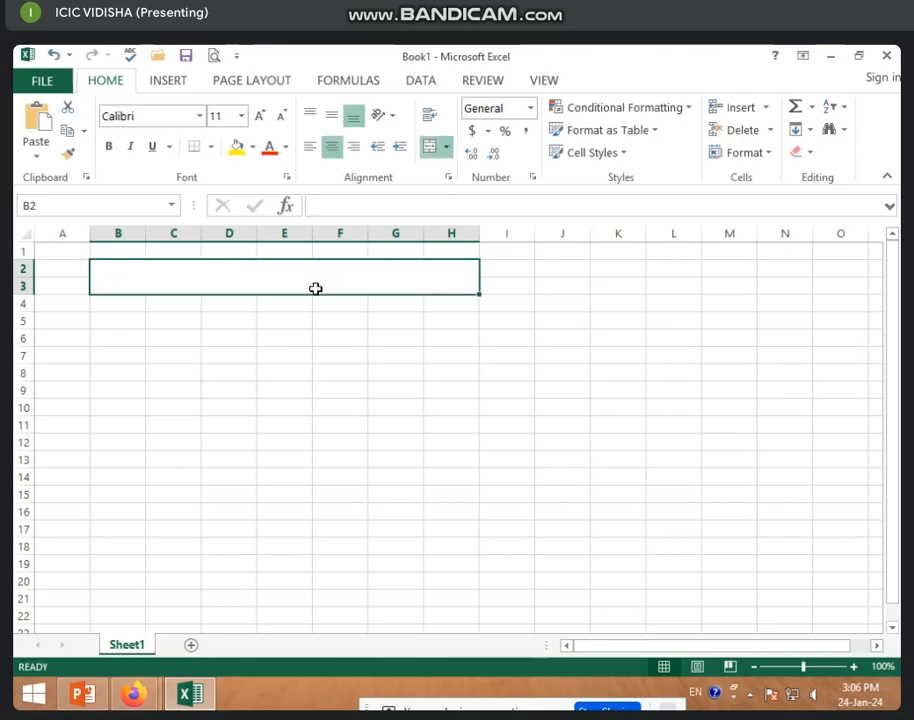
text(KRIS)
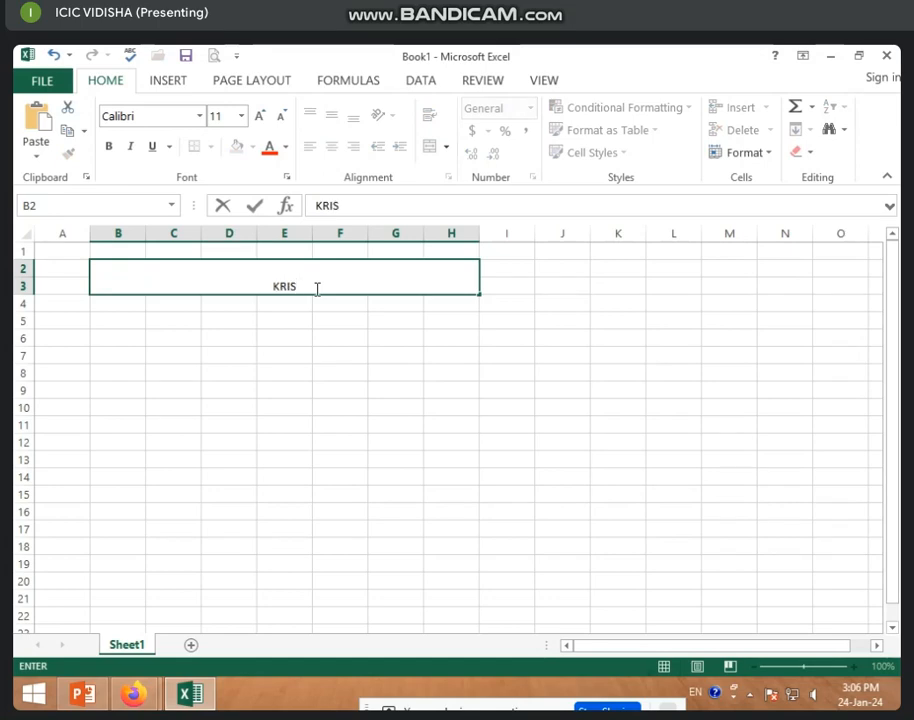
text(HNA BOOK CE)
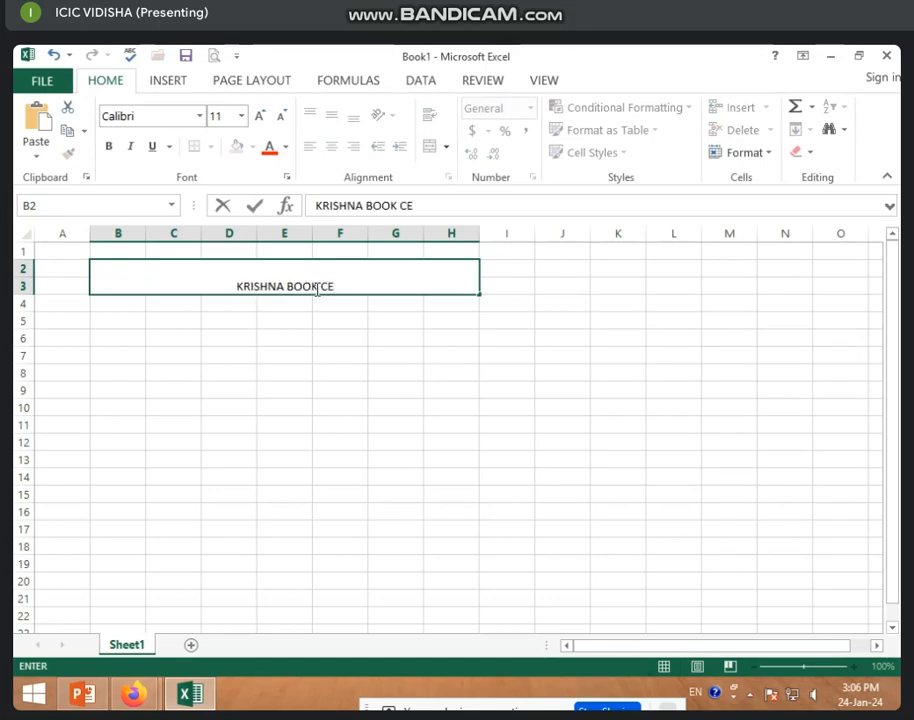
text(NTER)
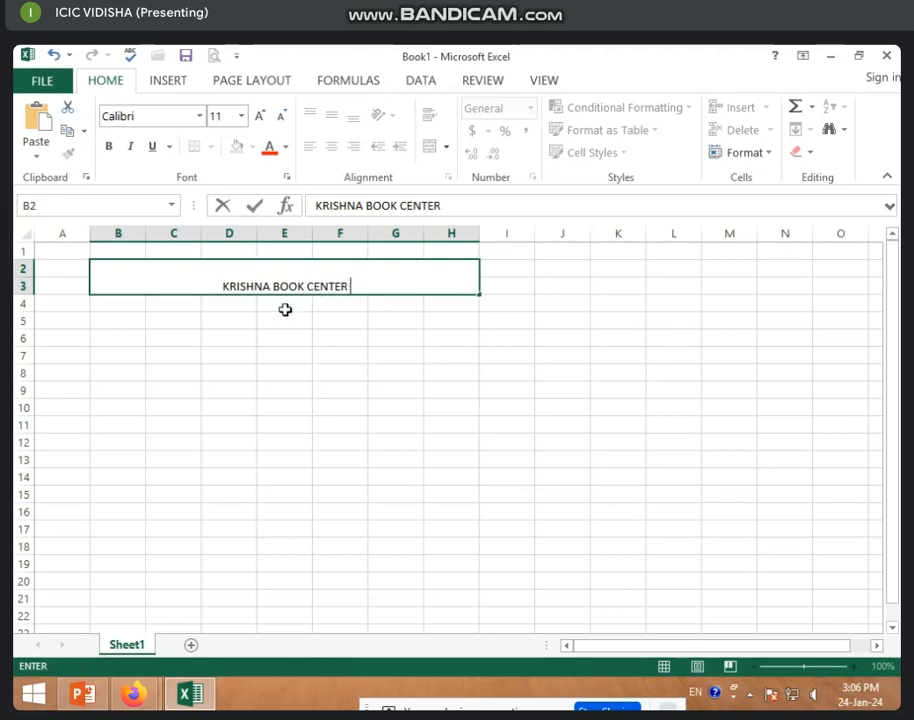
click(285, 310)
click(268, 270)
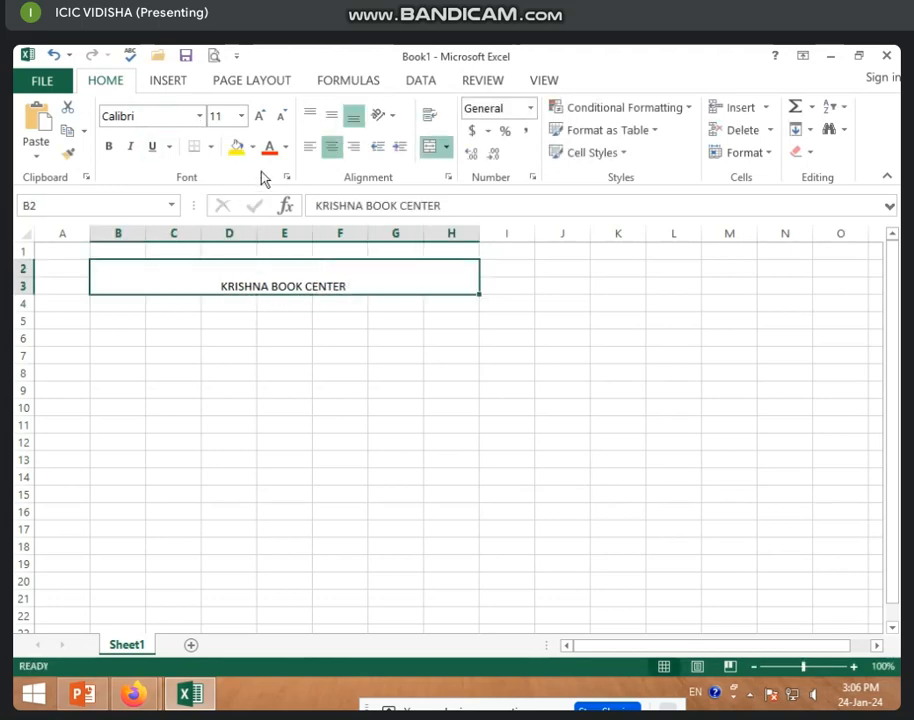
click(108, 146)
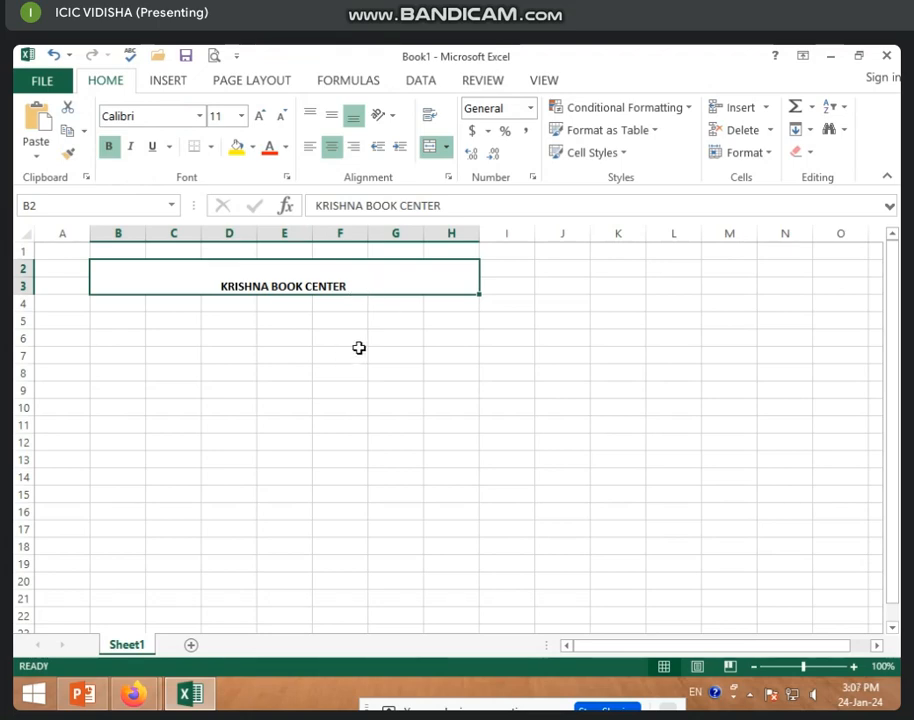
click(359, 348)
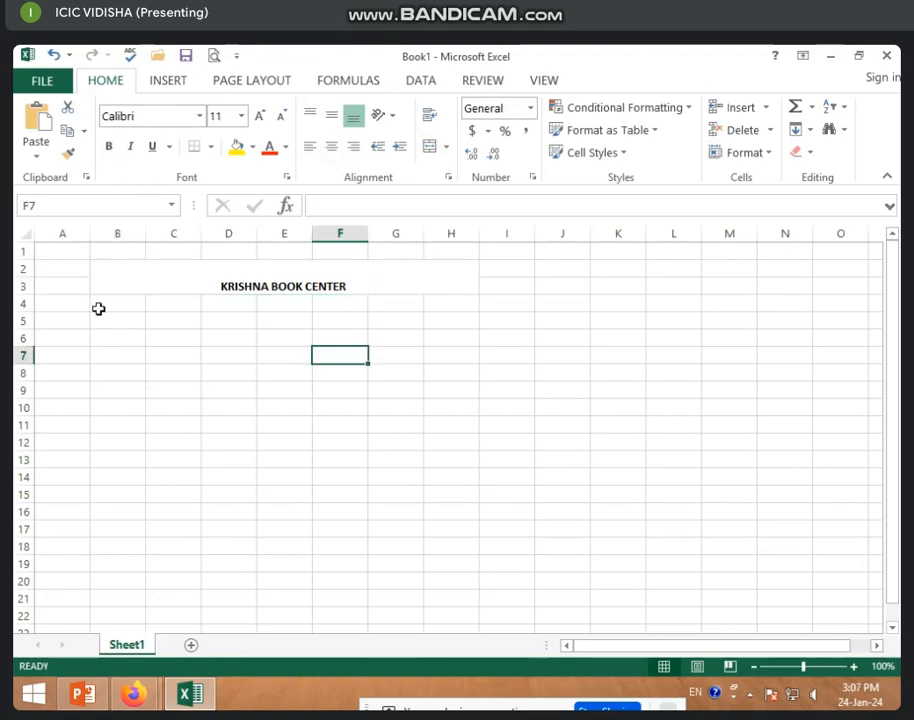
Merge and centre B4:D4 and enter the label 'NAME -'.
click(110, 307)
drag(110, 307, 245, 308)
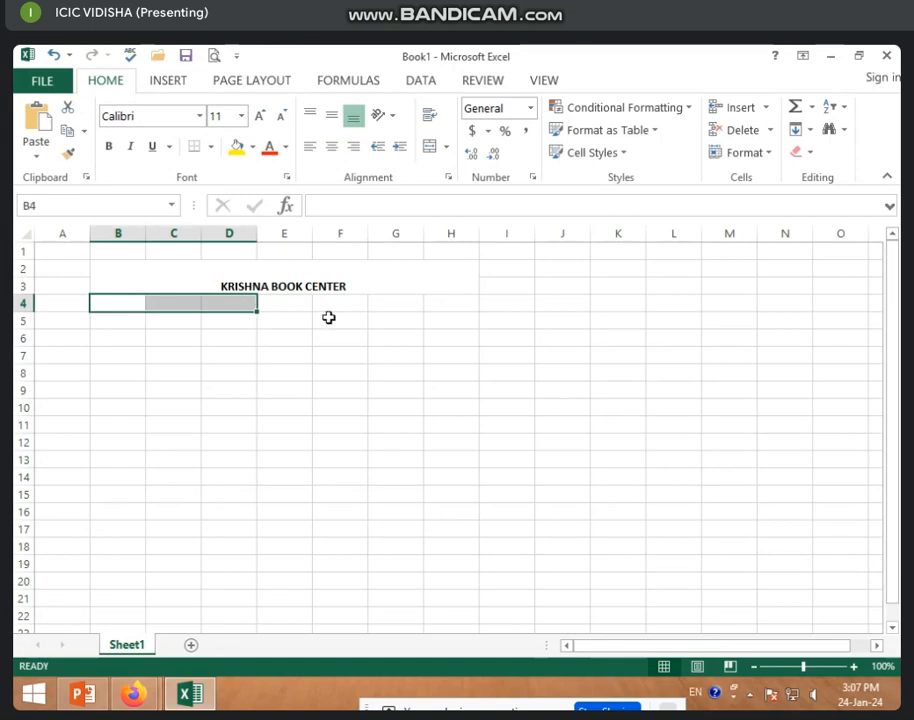
click(430, 147)
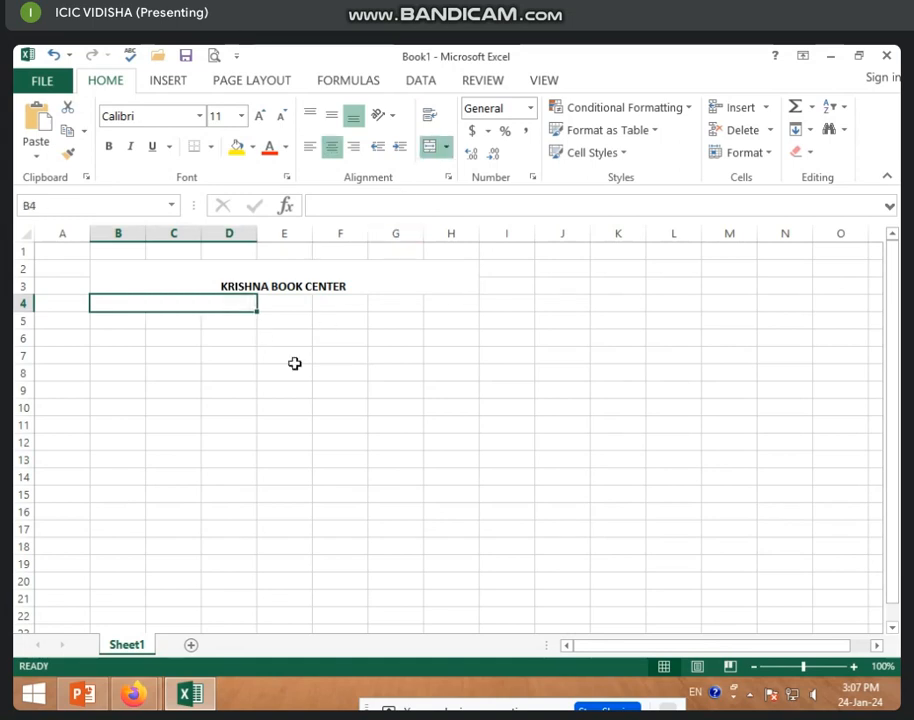
text(NAME)
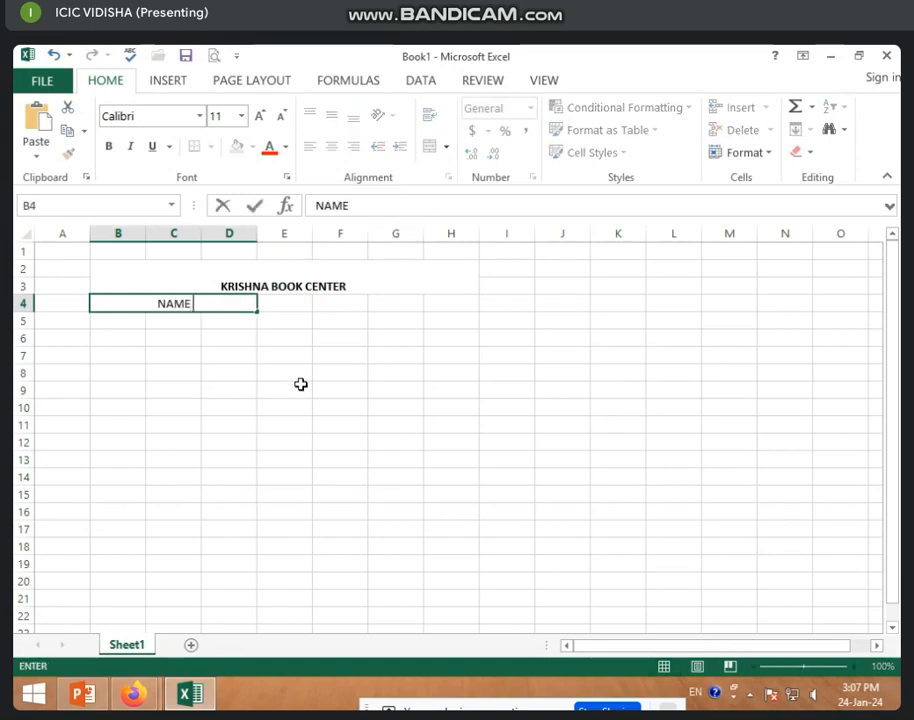
text( -)
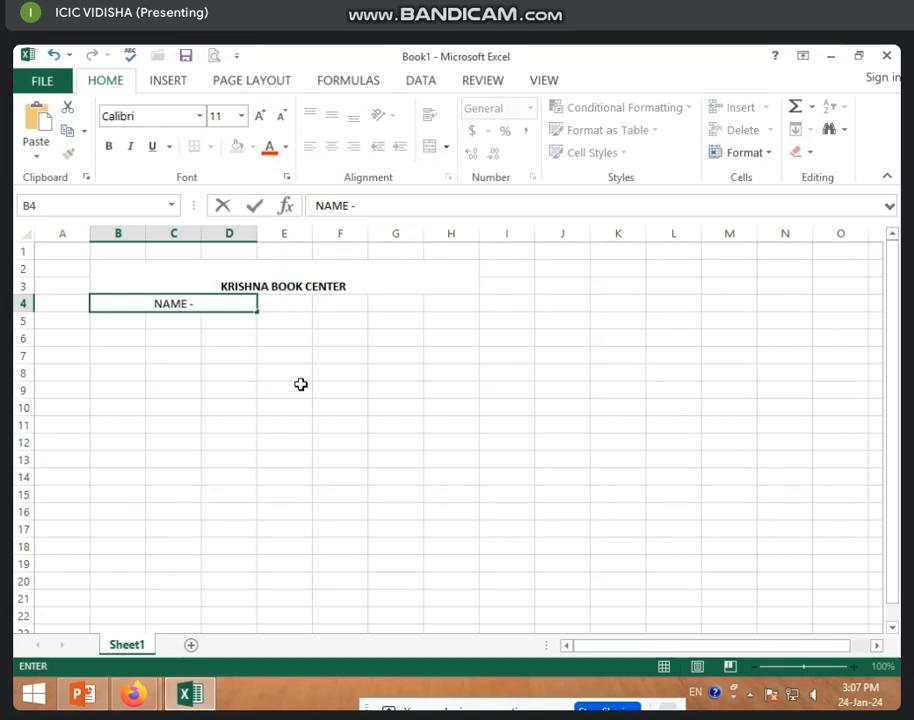
click(333, 420)
Merge and centre E4:H4 and enter 'CON -' followed by the contact phone number.
drag(280, 303, 440, 306)
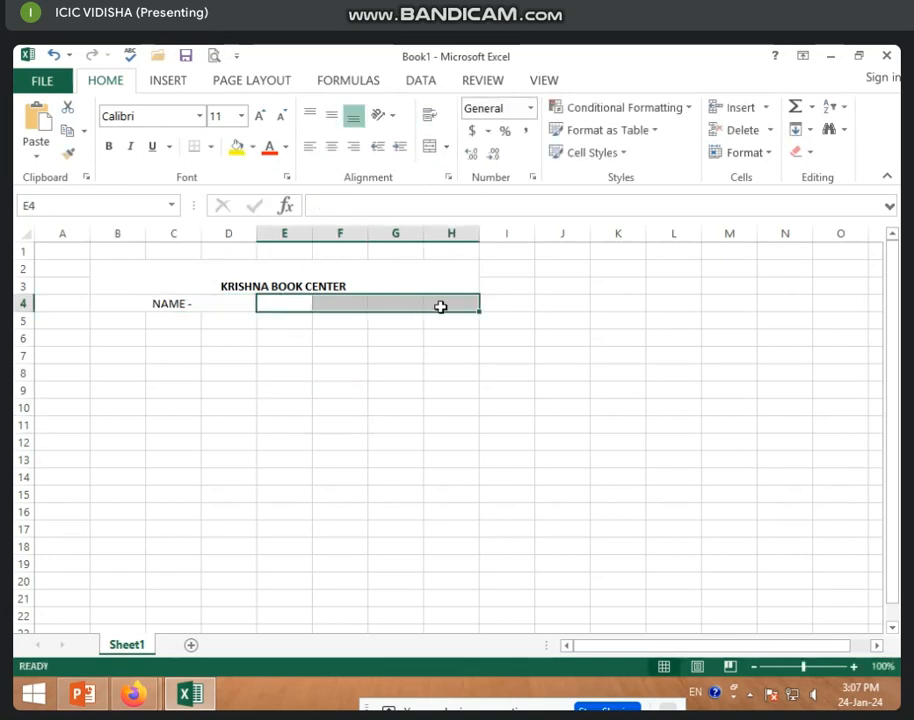
click(430, 146)
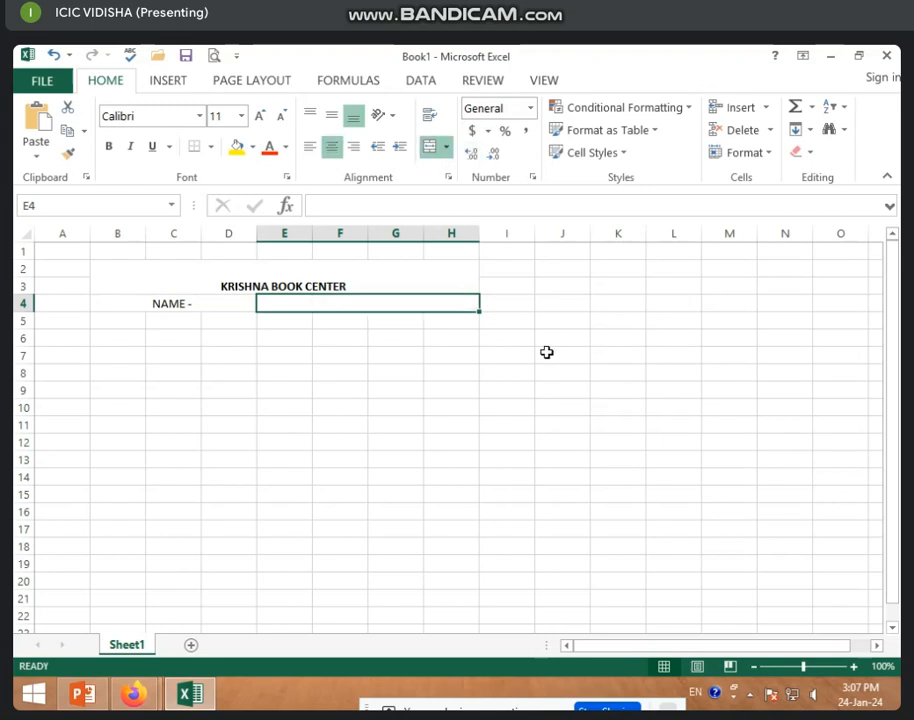
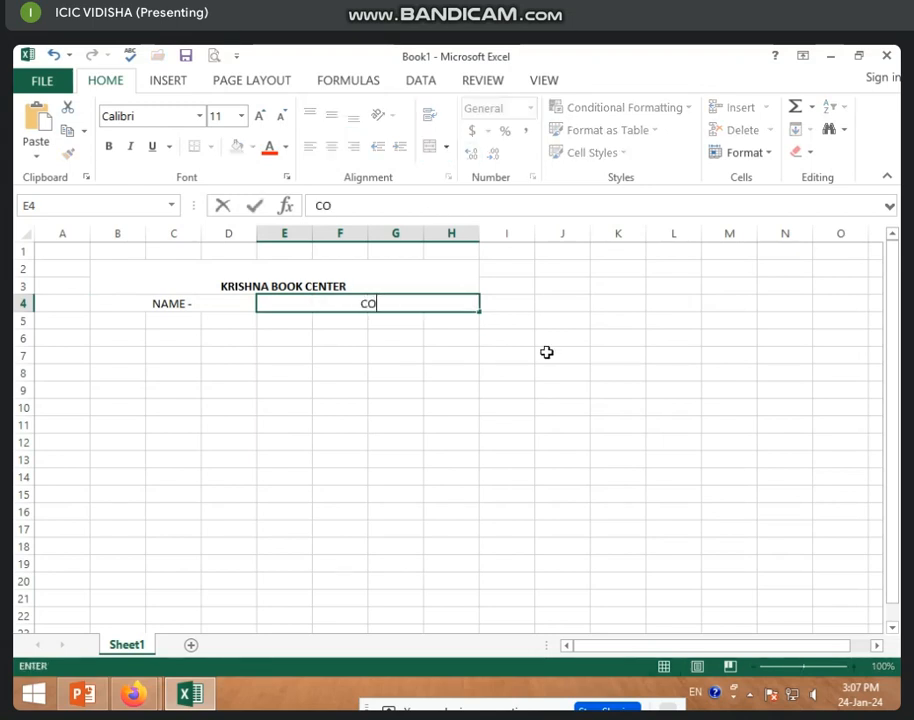
key(BackSpace)
key(BackSpace)
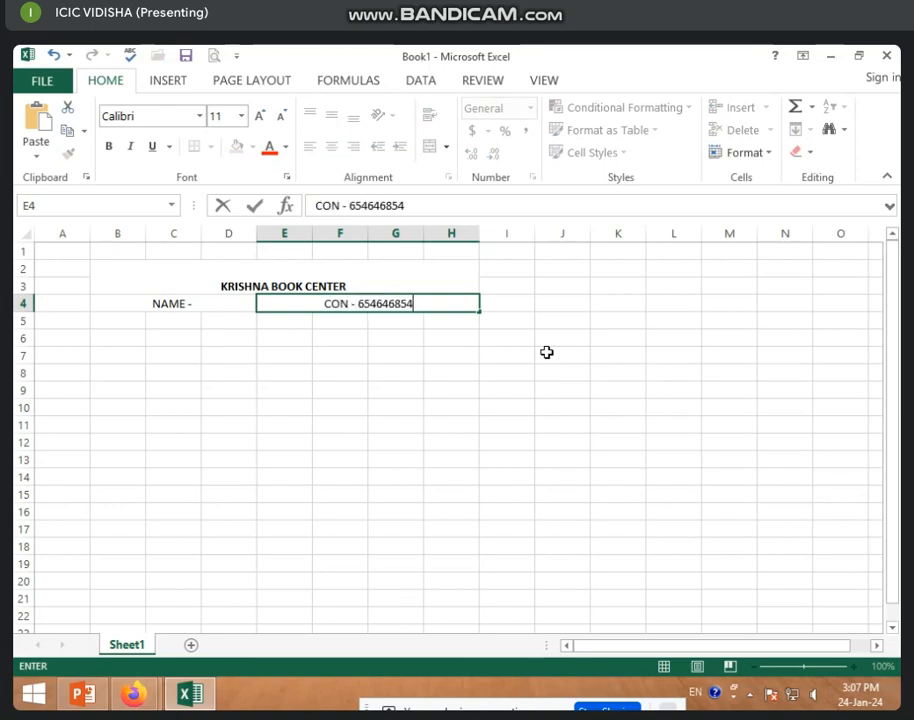
key(BackSpace)
key(BackSpace)
key(BackSpace)
key(BackSpace)
key(BackSpace)
key(BackSpace)
key(BackSpace)
key(BackSpace)
key(BackSpace)
key(BackSpace)
key(BackSpace)
key(BackSpace)
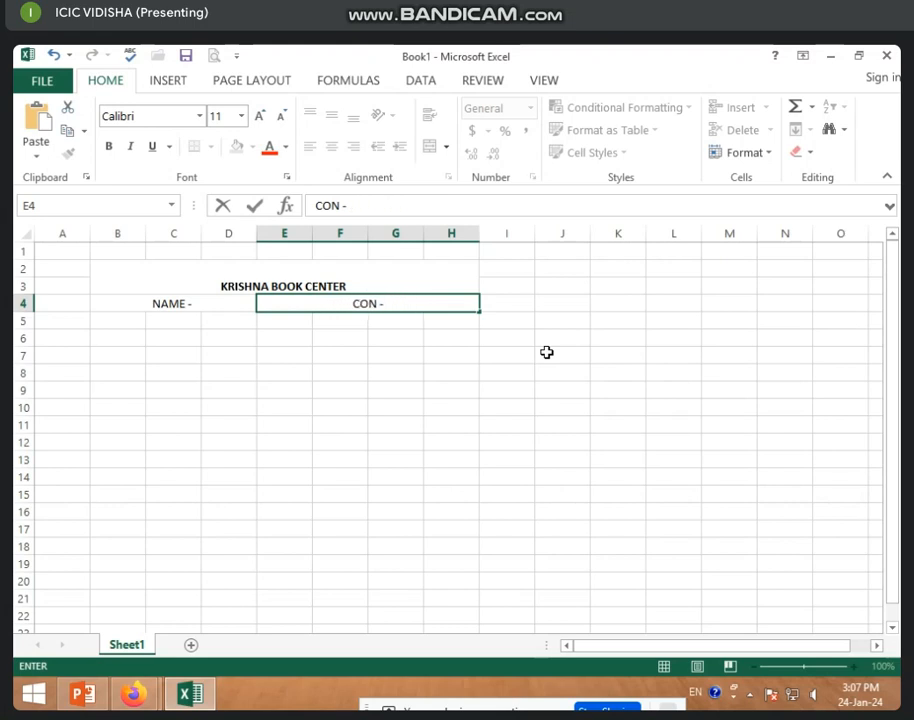
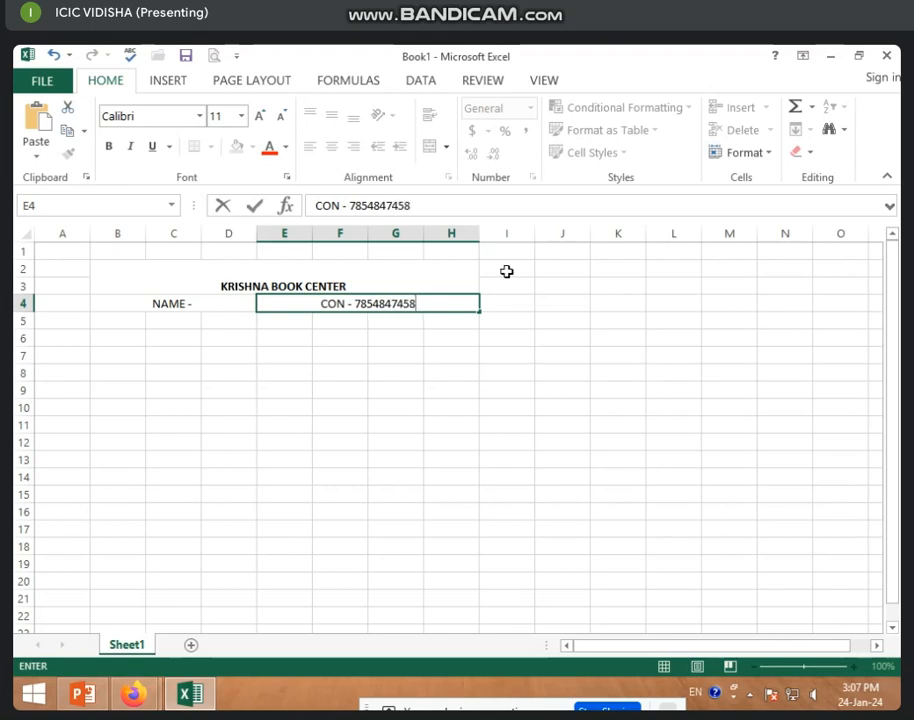
click(228, 442)
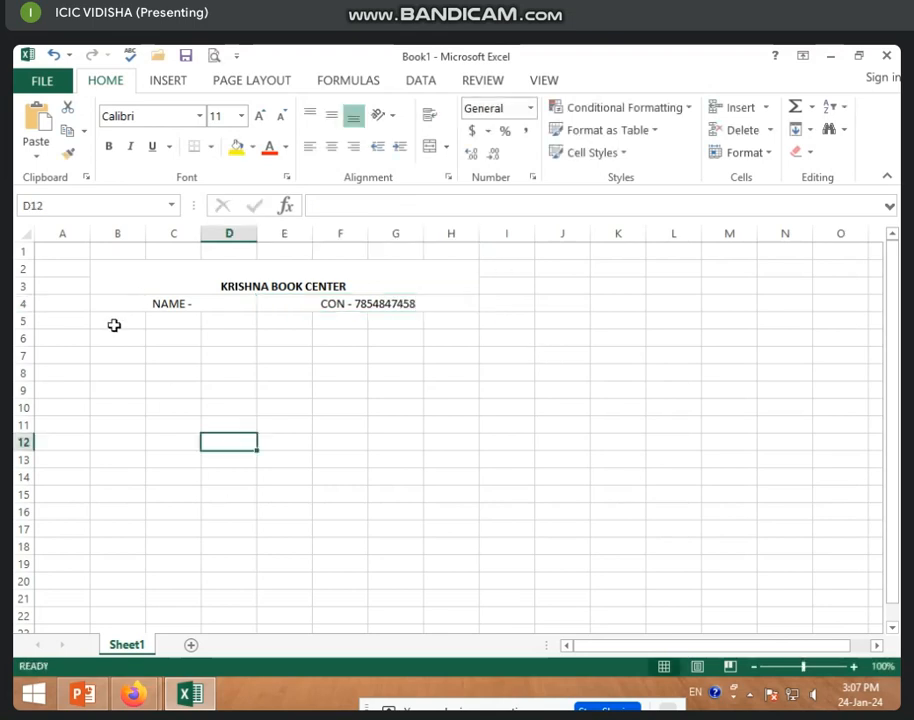
Enter the heading PRODUCT NAME in B5 and widen column B to fit it.
click(114, 325)
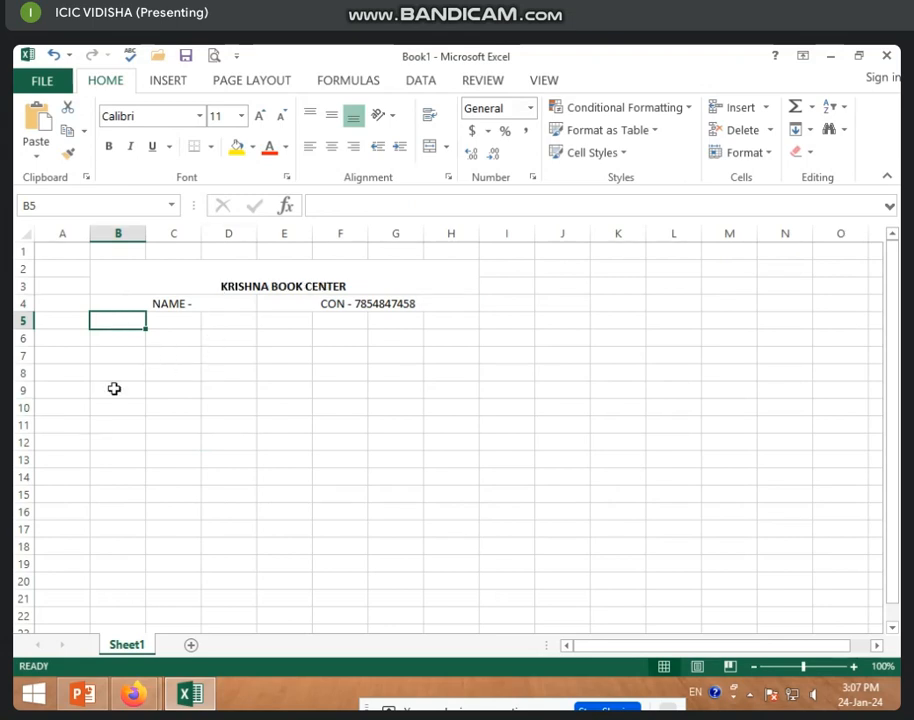
text(PRO)
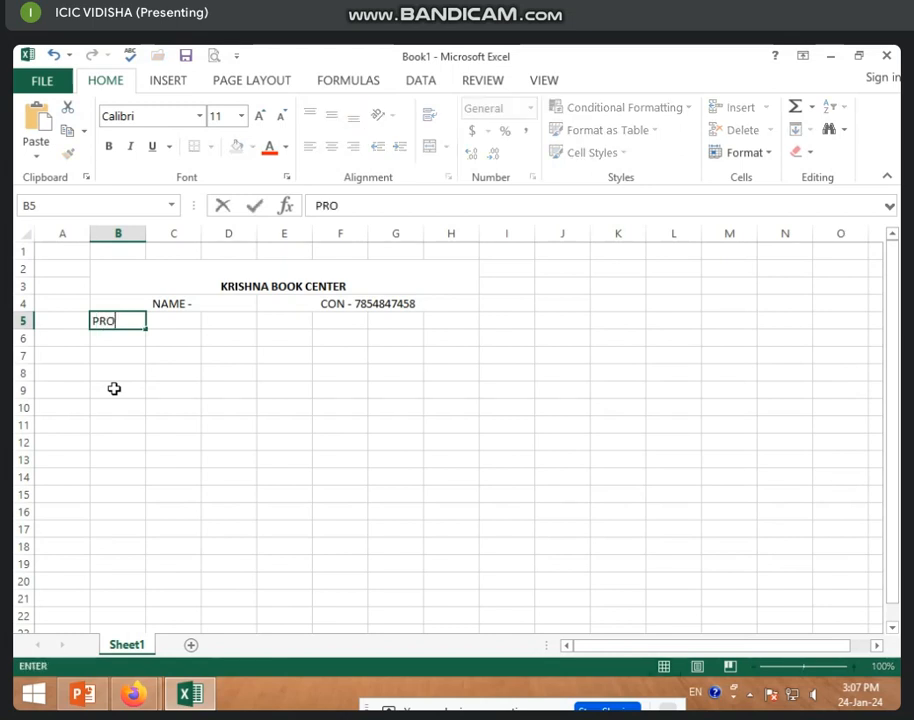
text(DUCT NAME)
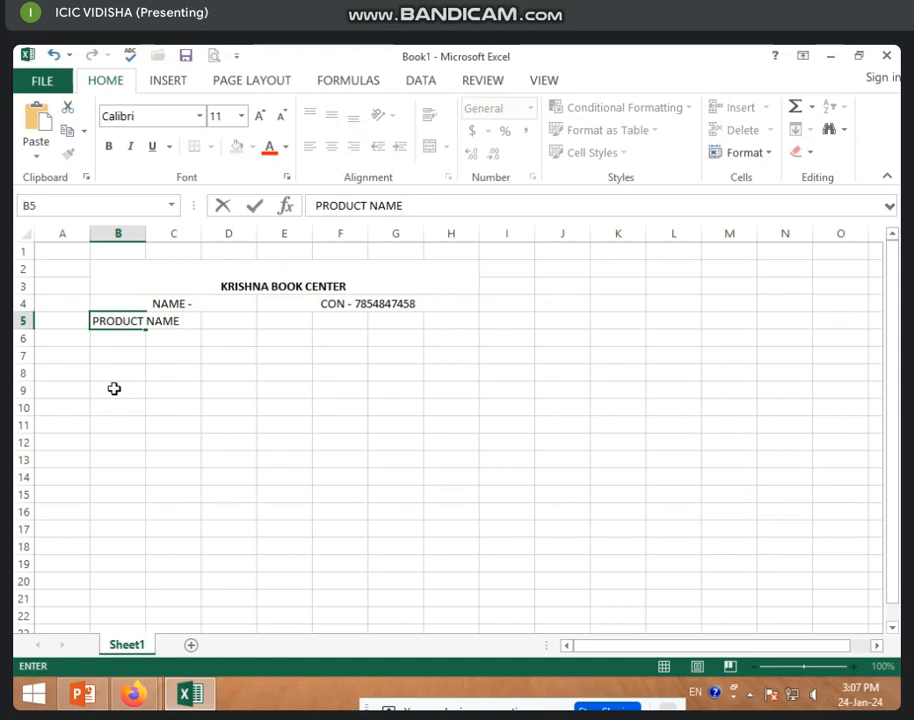
click(176, 546)
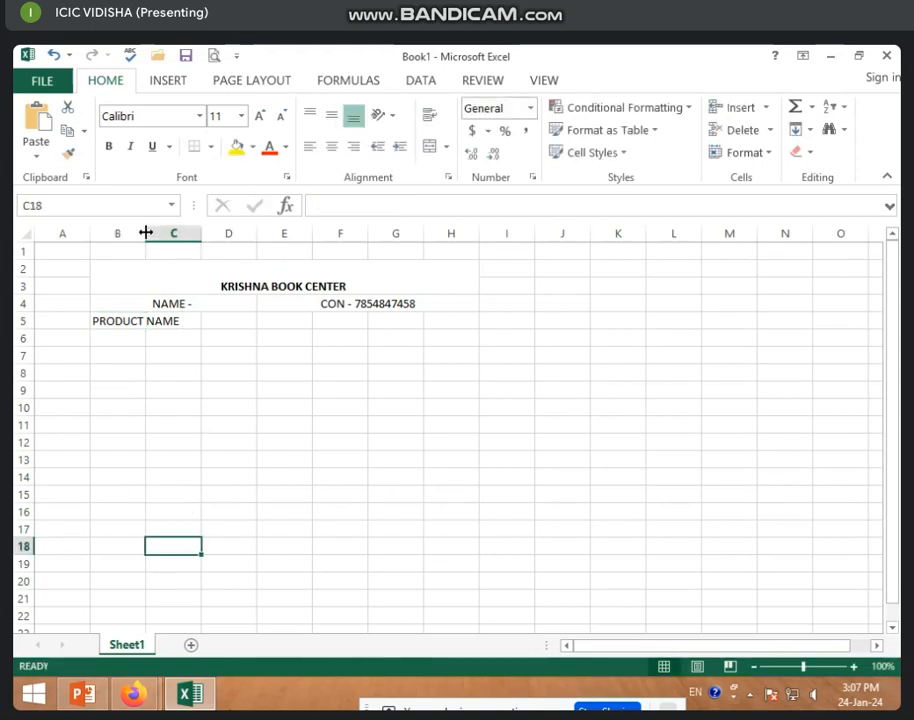
drag(145, 233, 179, 234)
click(194, 368)
click(190, 320)
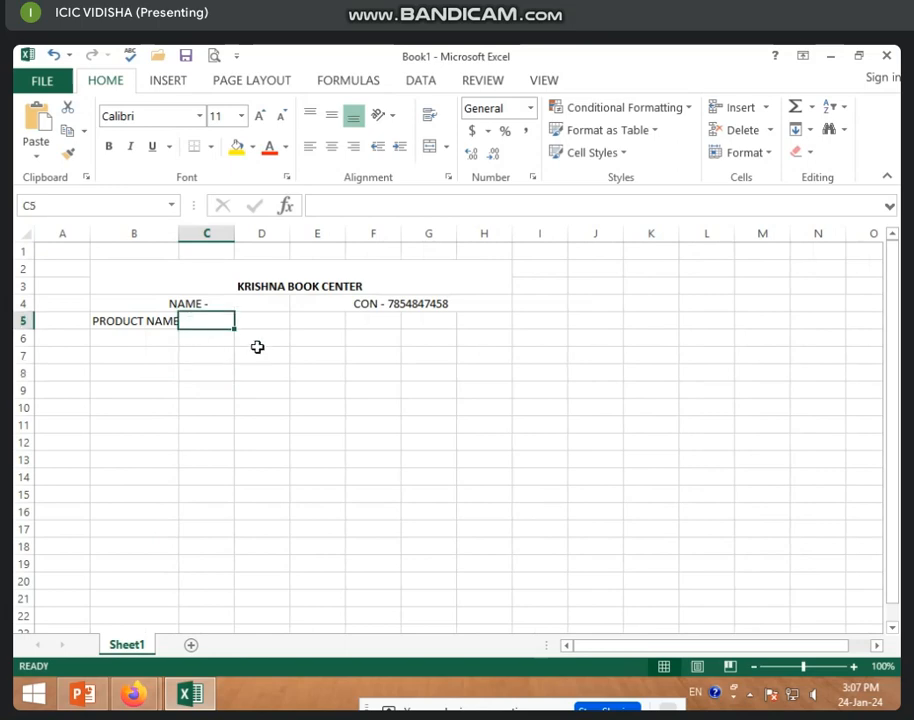
Enter PEN as the first product in B6.
click(100, 339)
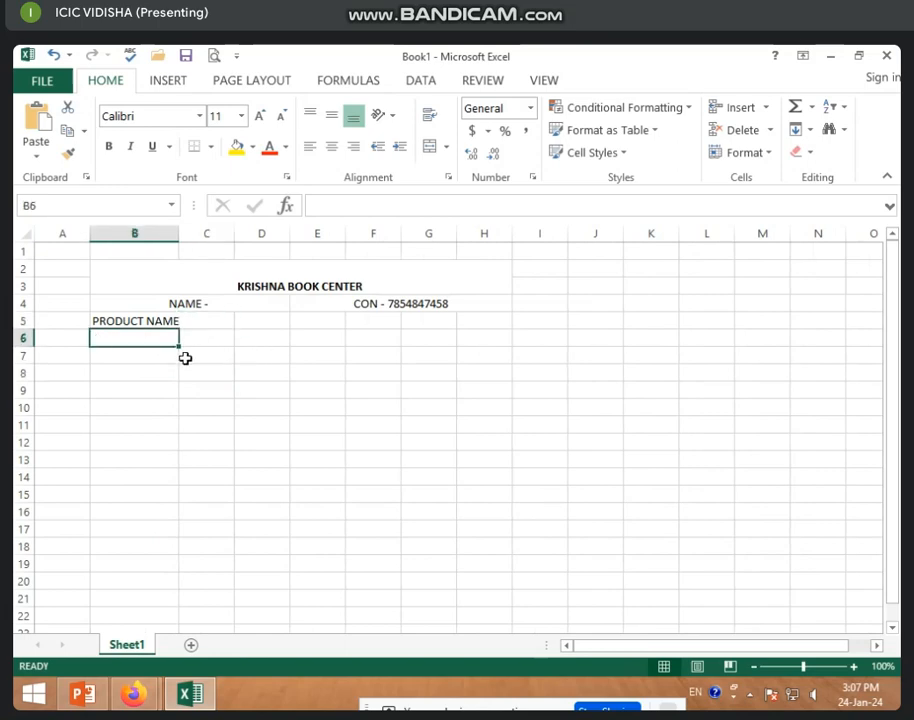
text(PEN)
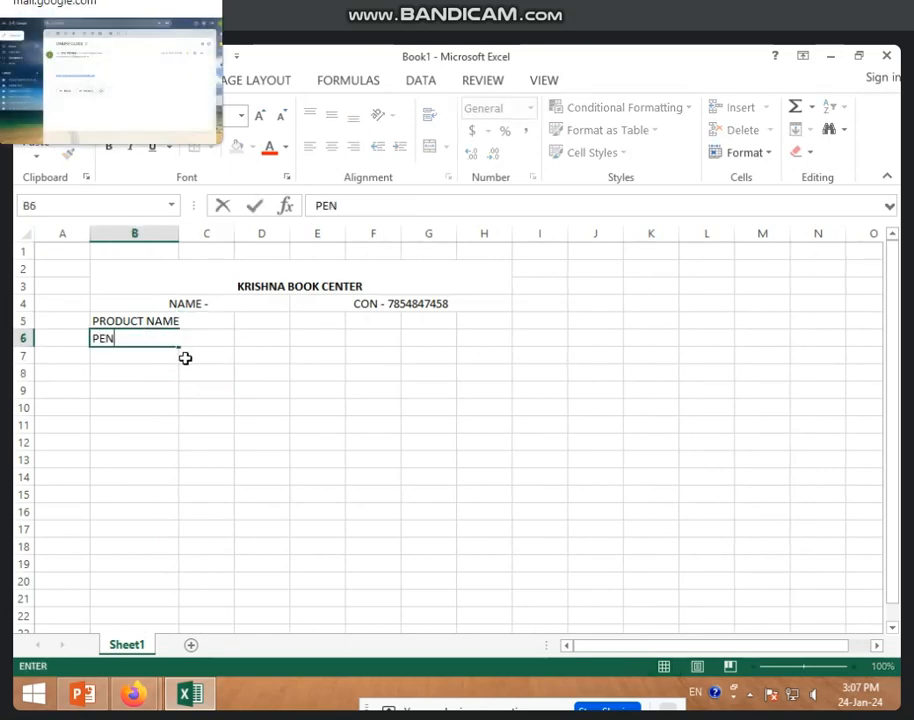
key(Return)
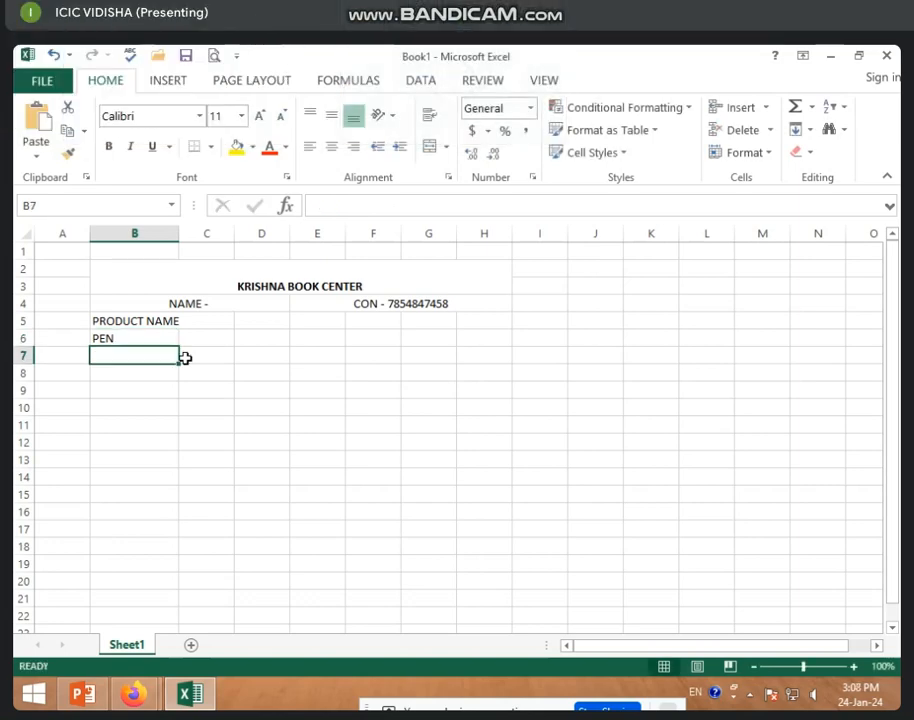
Change the merged shop title to ICIC & COMP.
click(312, 292)
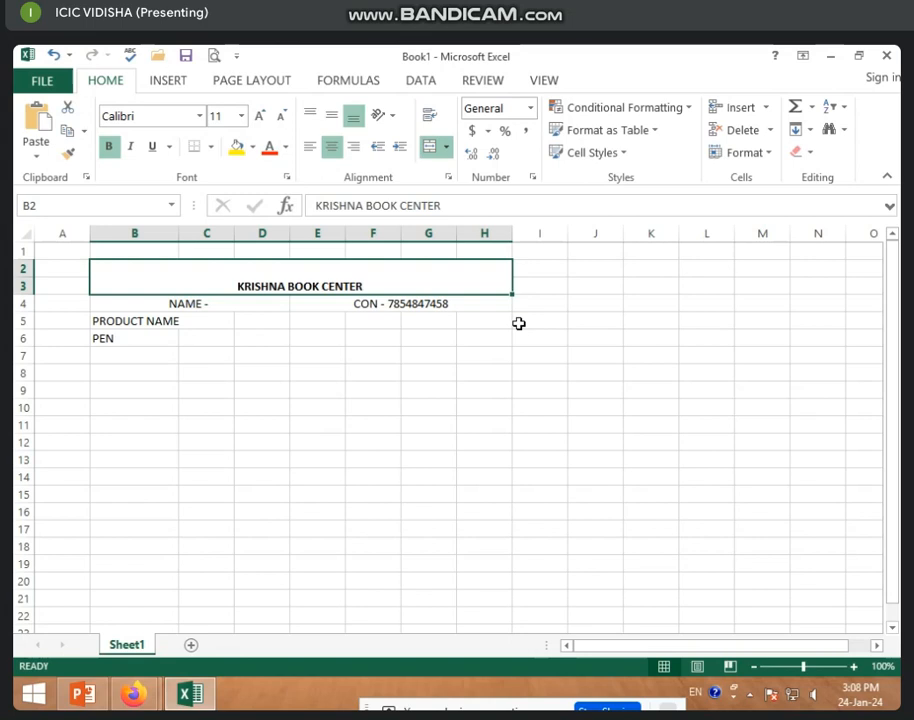
text(ICIC)
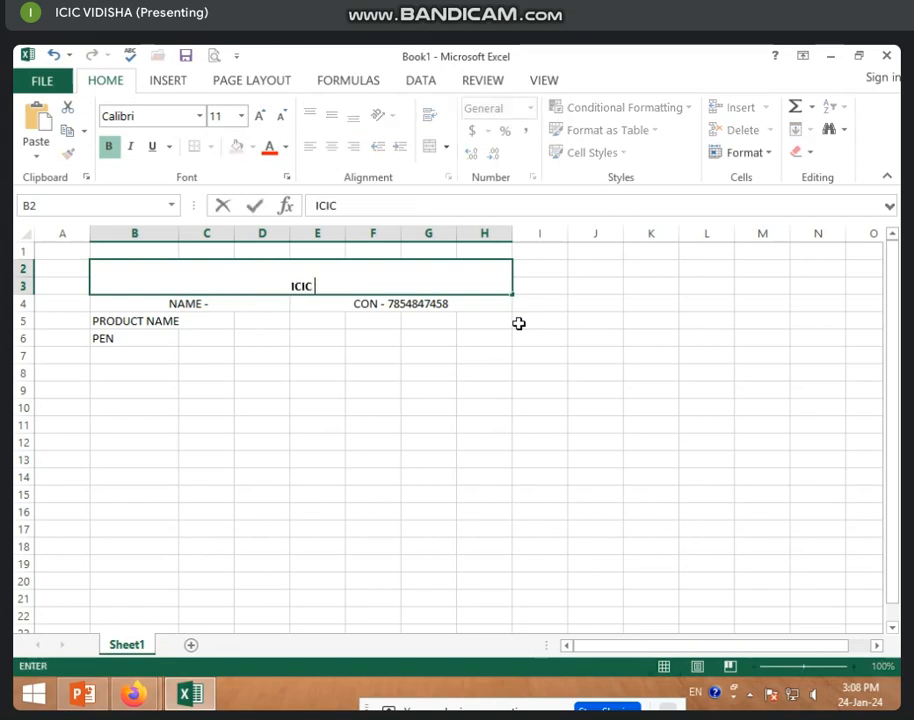
text( & COMP.)
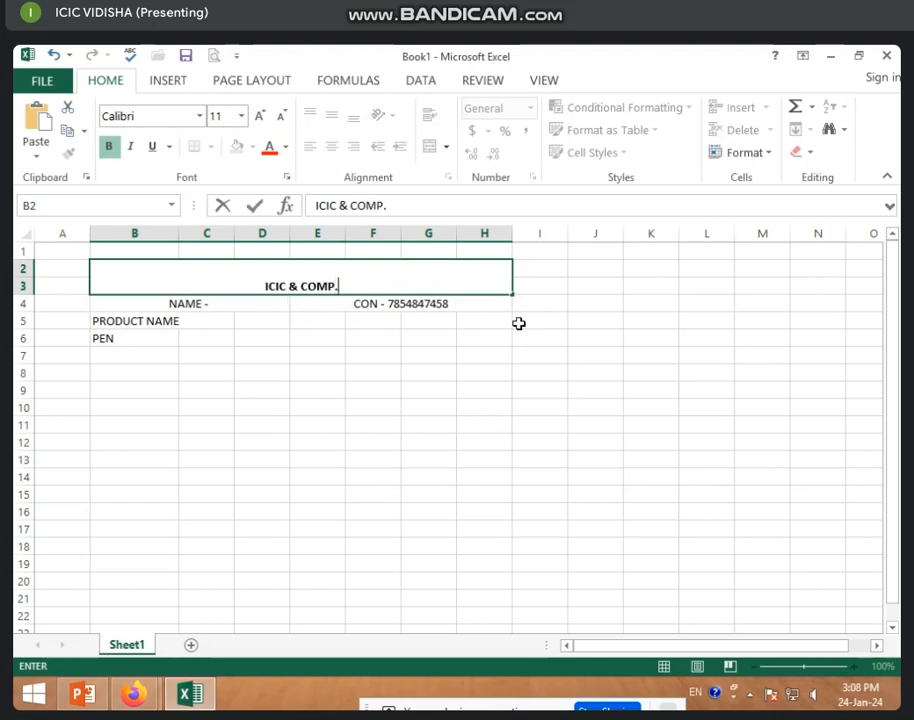
click(220, 373)
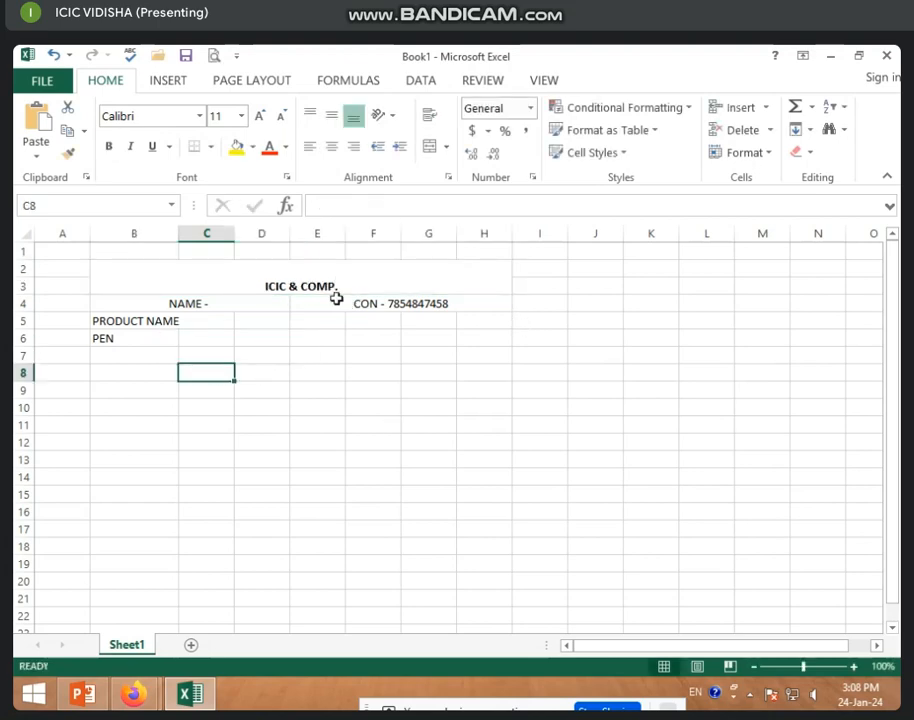
click(332, 290)
Replace PEN in B6 with COMPUTER.
click(106, 338)
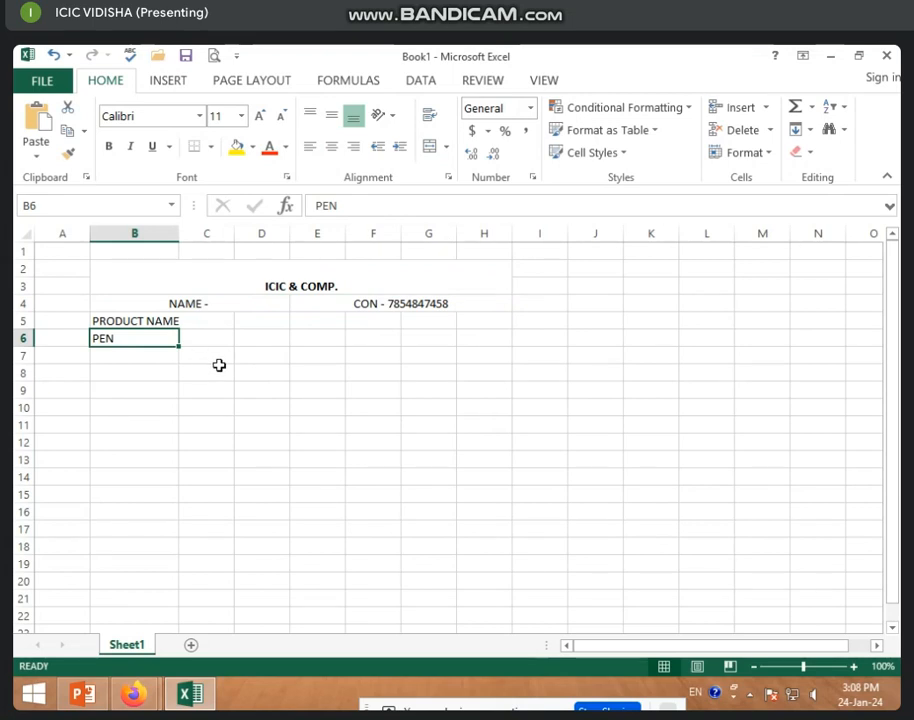
key(BackSpace)
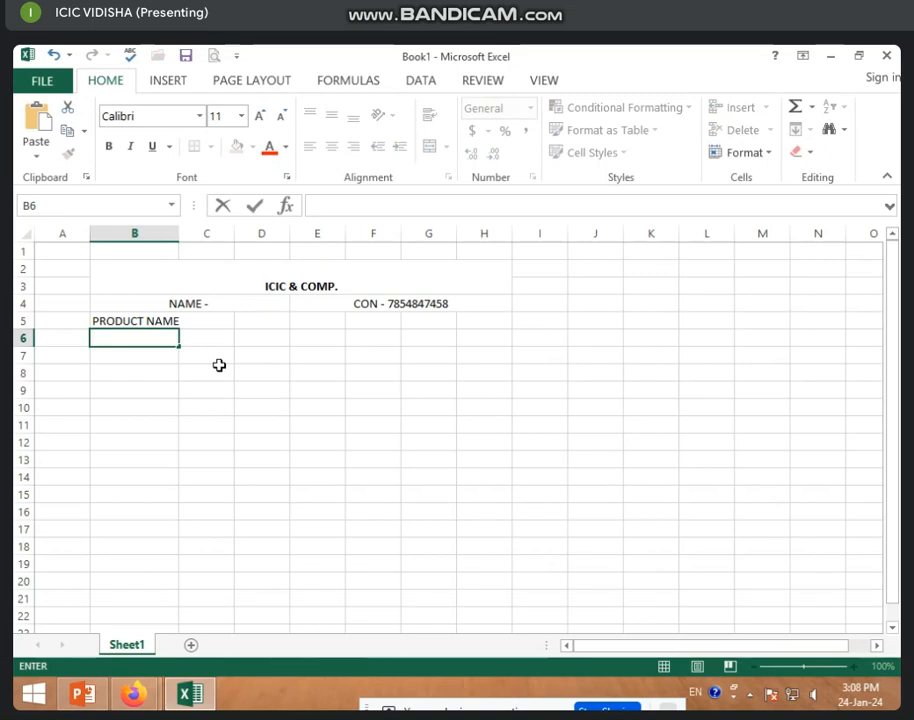
text(COMPUTER)
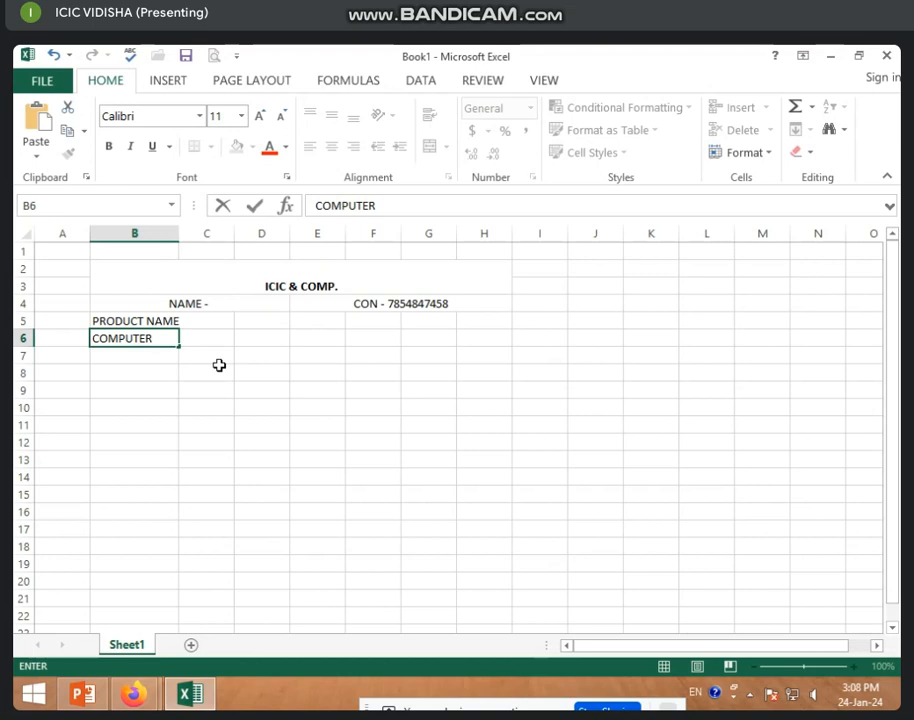
click(381, 376)
Add the PRIZE heading in C5 and the price 12000 in C6.
click(196, 324)
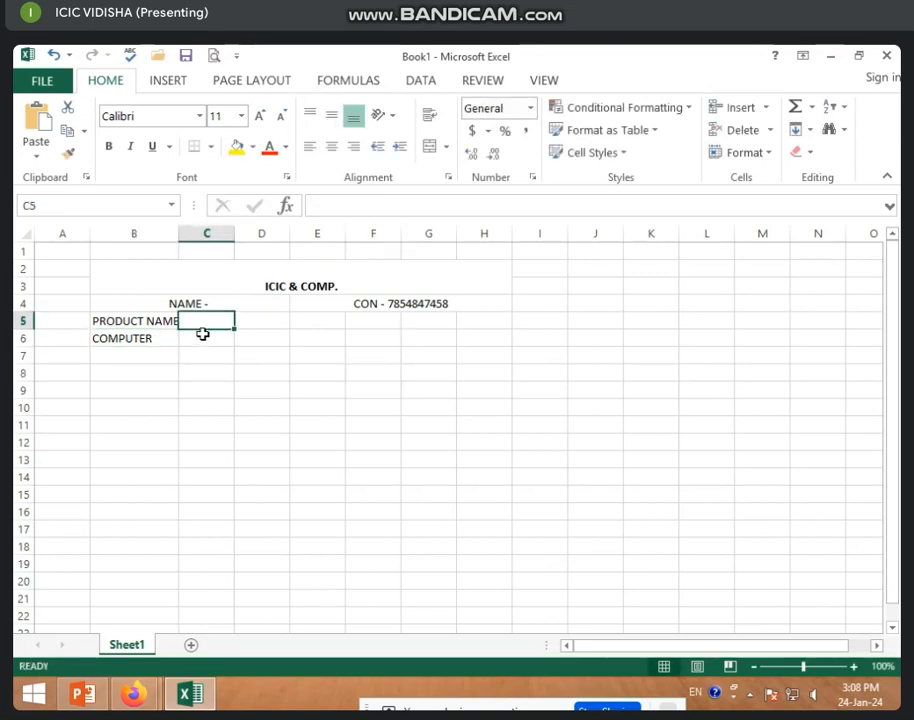
text(PRI)
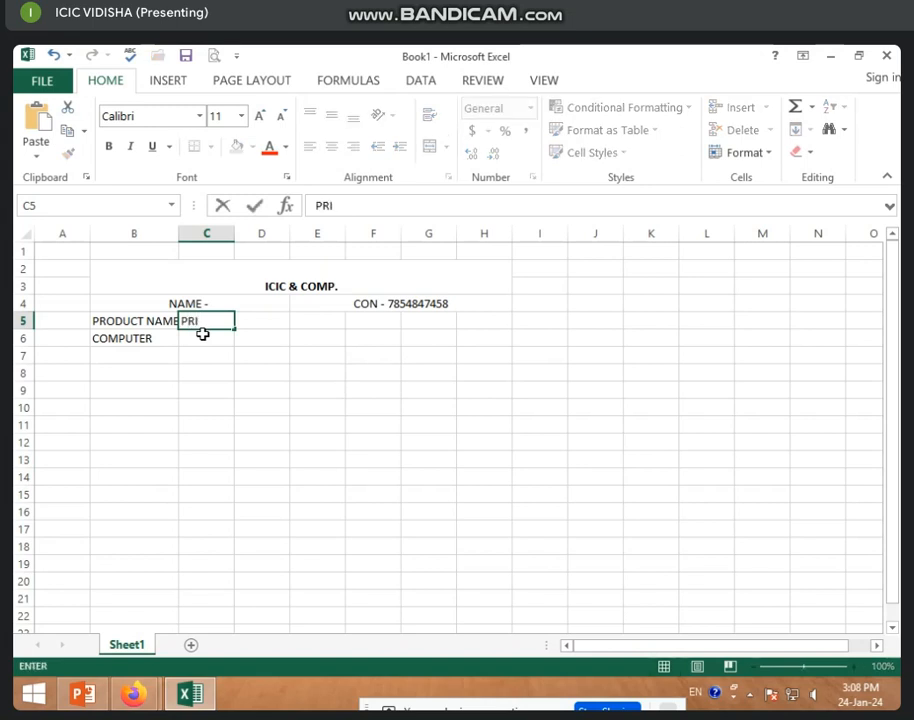
text(ZE)
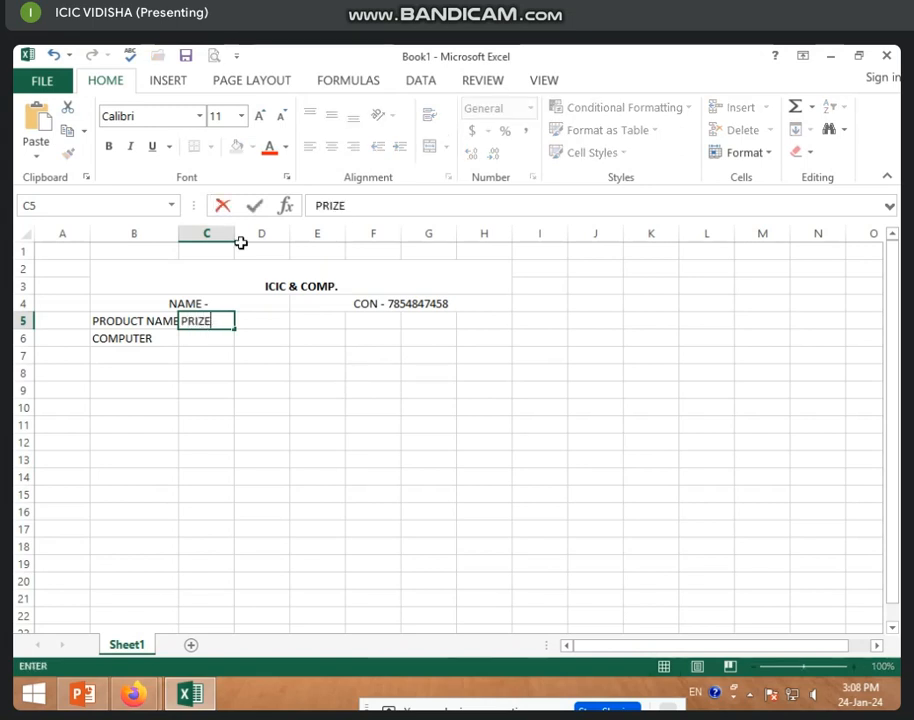
key(Return)
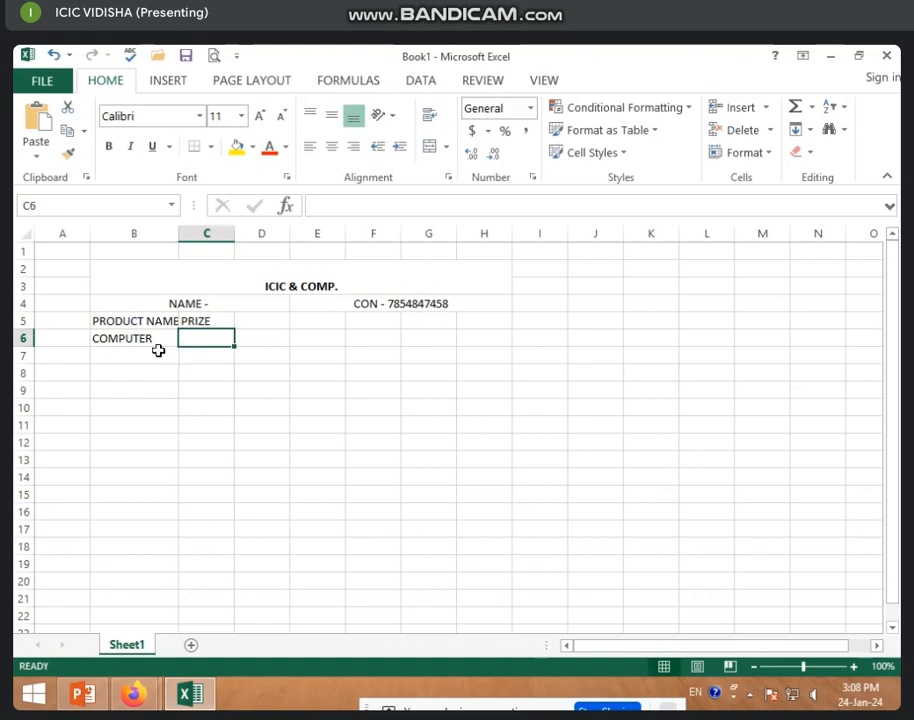
click(148, 346)
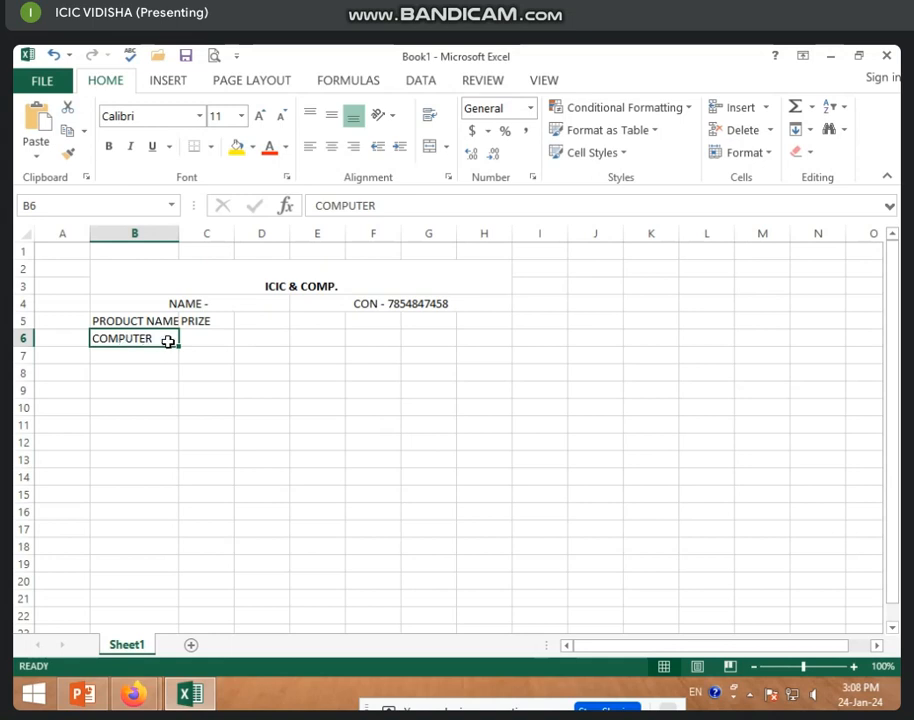
click(219, 338)
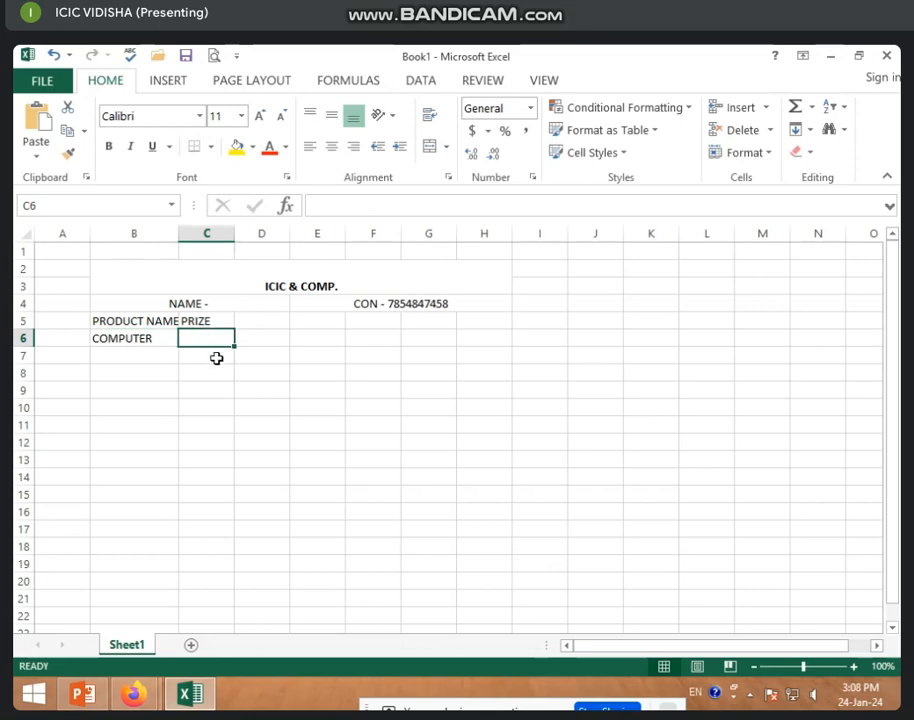
text(12000)
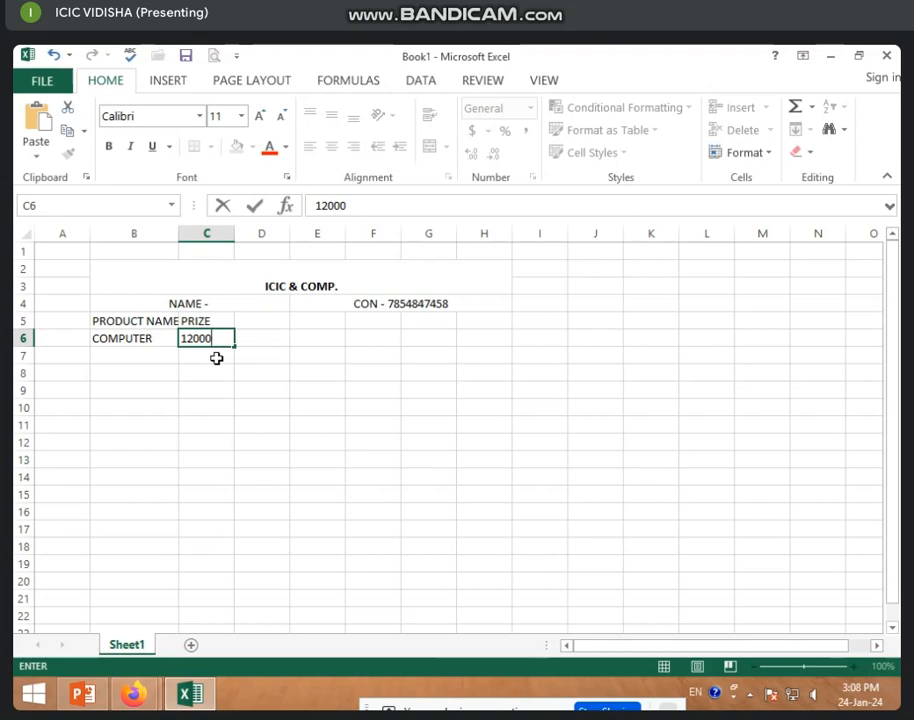
click(217, 376)
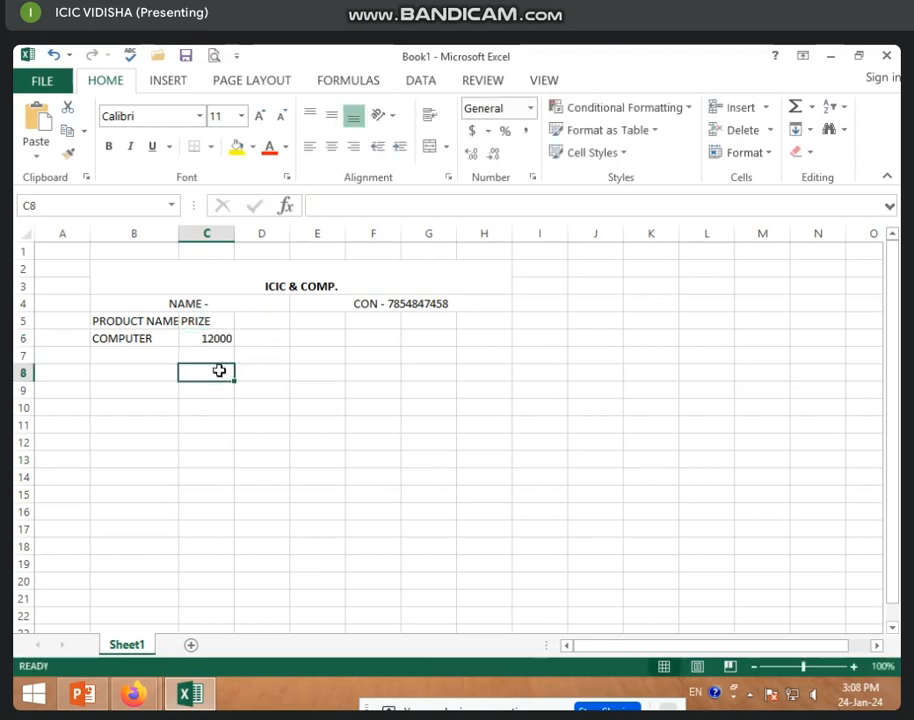
Autofit column B to the PRODUCT NAME heading and select D5.
click(237, 339)
click(209, 336)
click(269, 322)
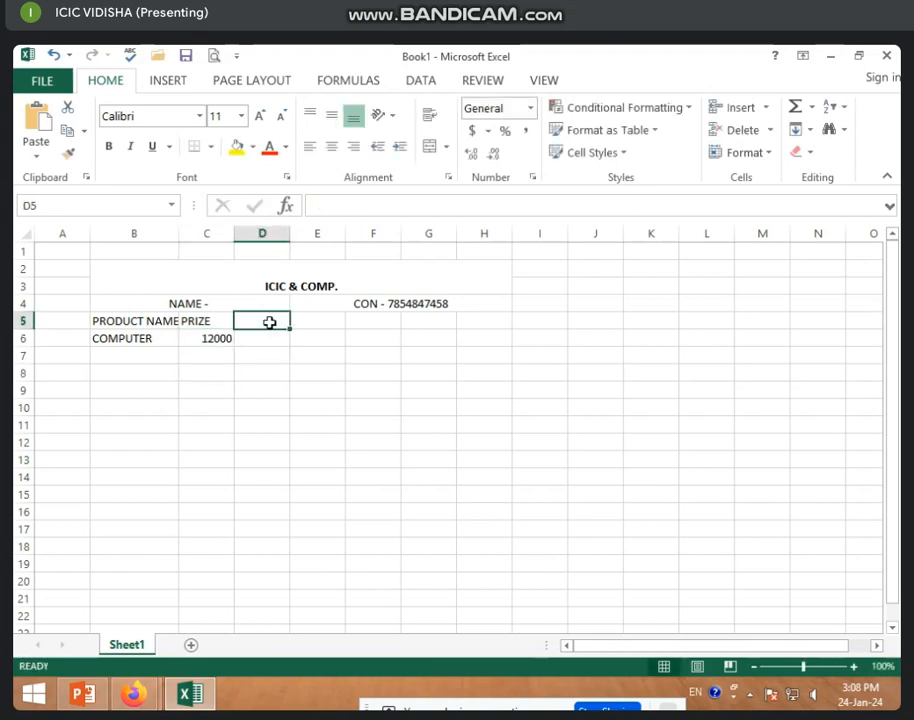
click(186, 320)
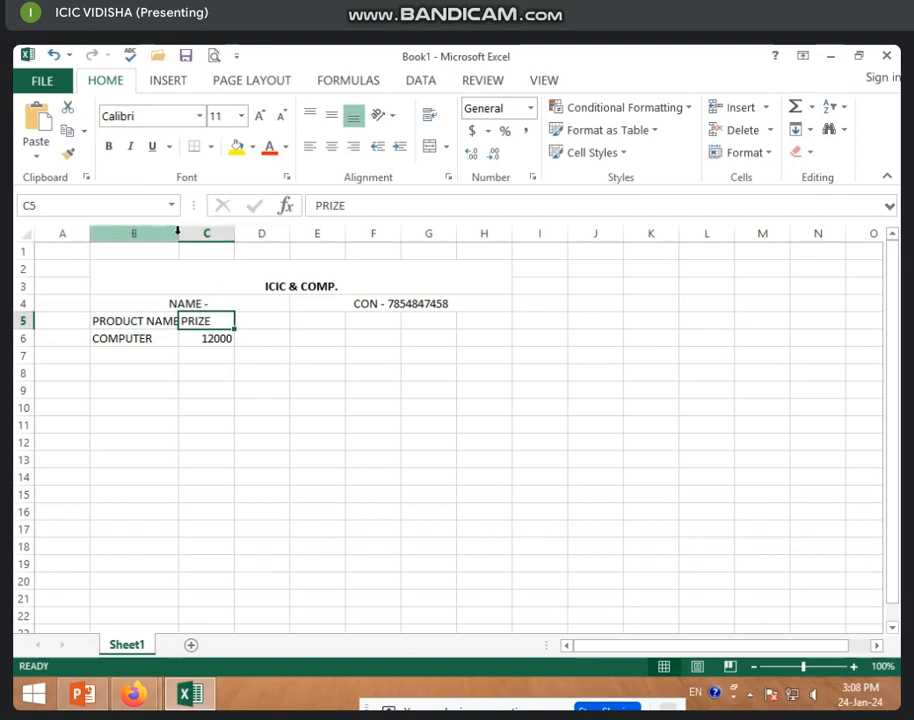
double_click(179, 233)
click(263, 317)
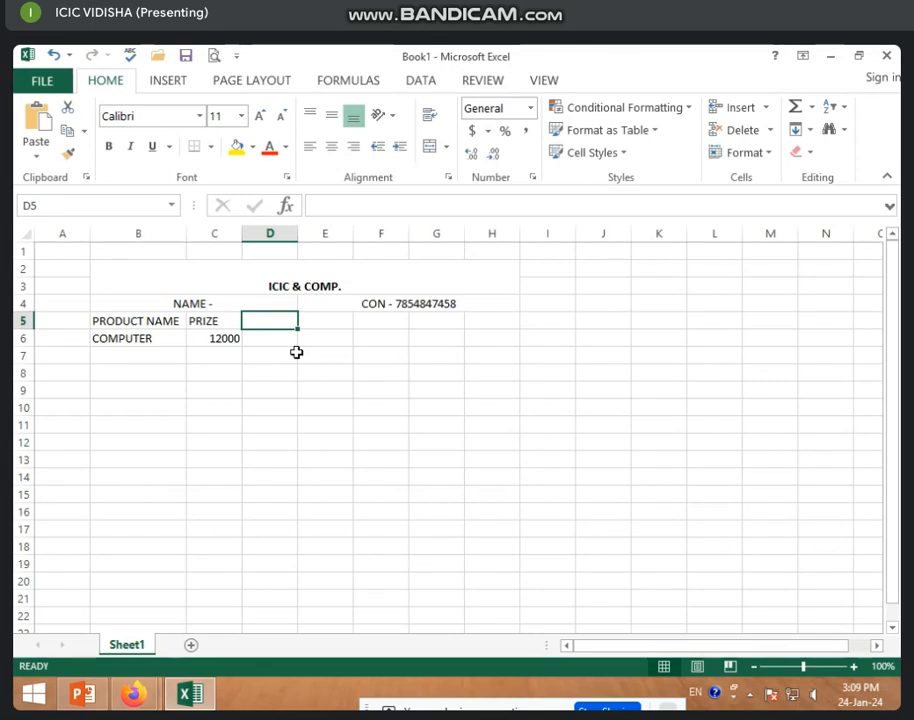
Add the QUANTITY heading in D5 with quantity 2 for COMPUTER.
text(QUANTITY)
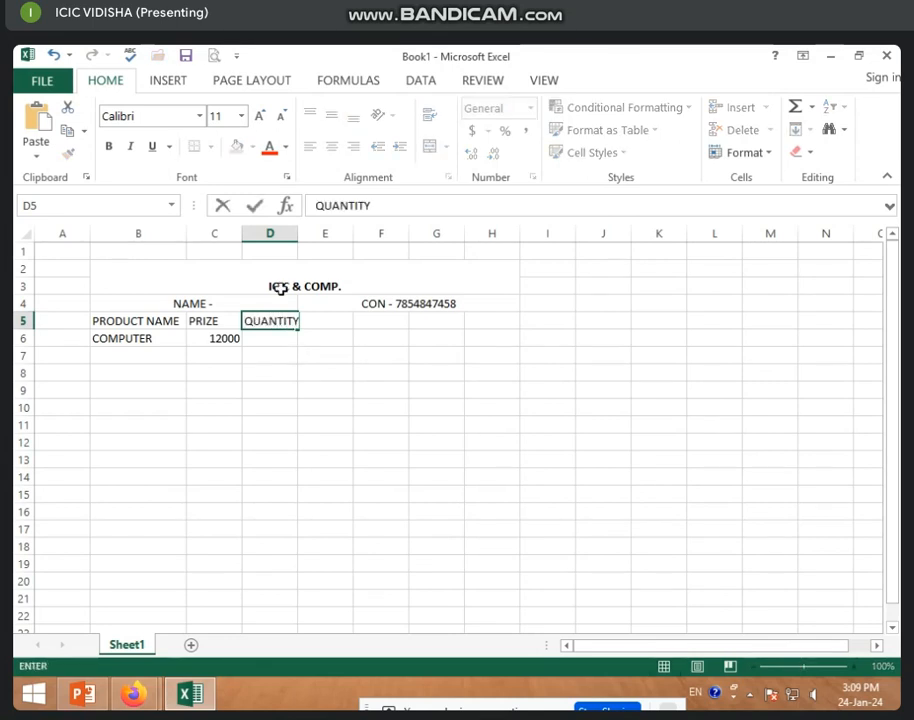
key(Return)
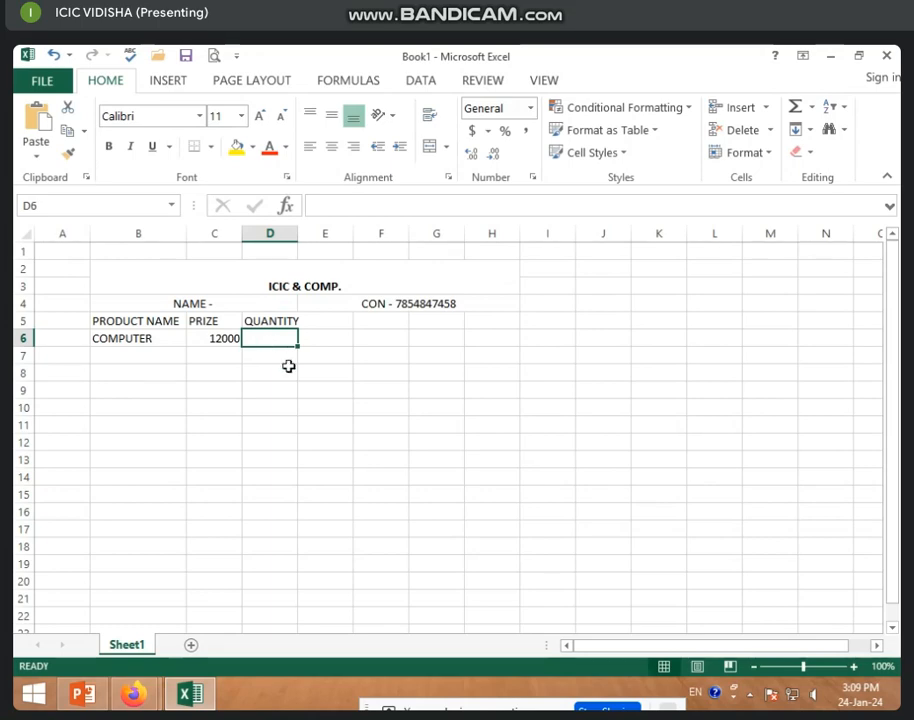
text(2)
click(222, 368)
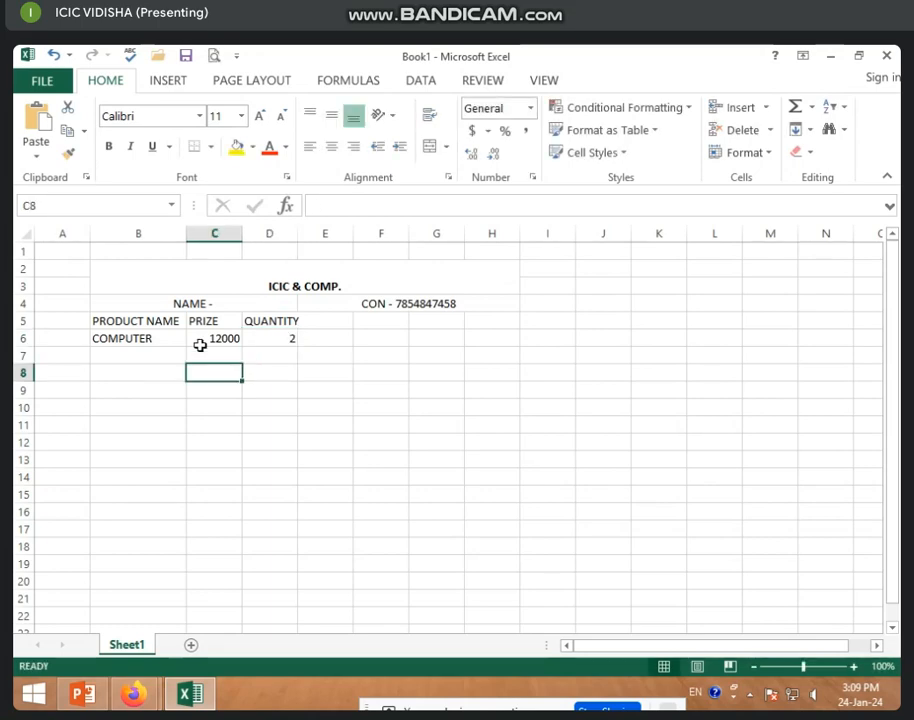
click(200, 342)
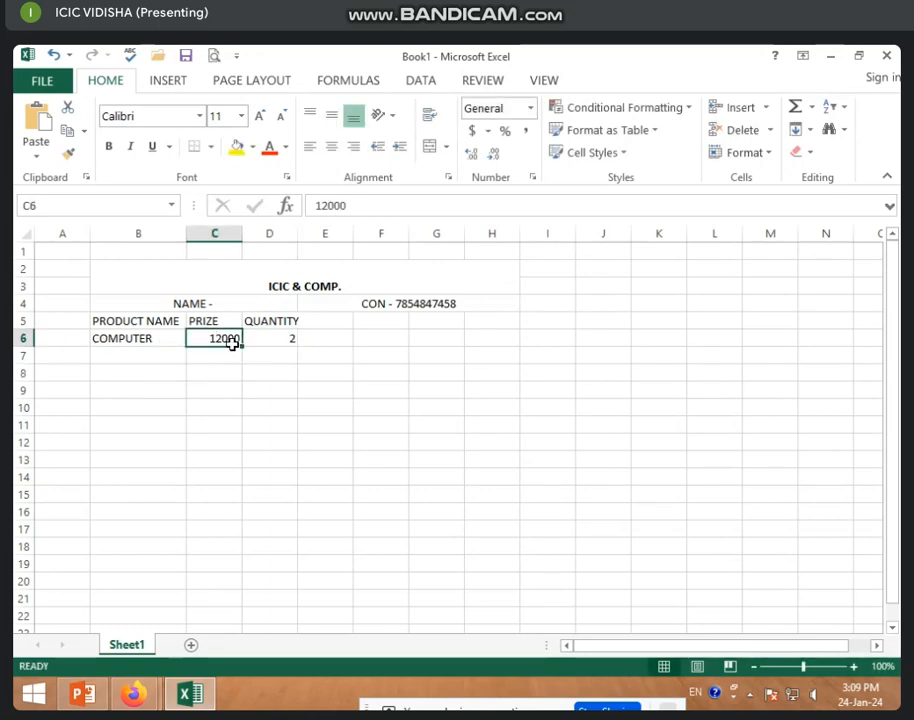
click(277, 343)
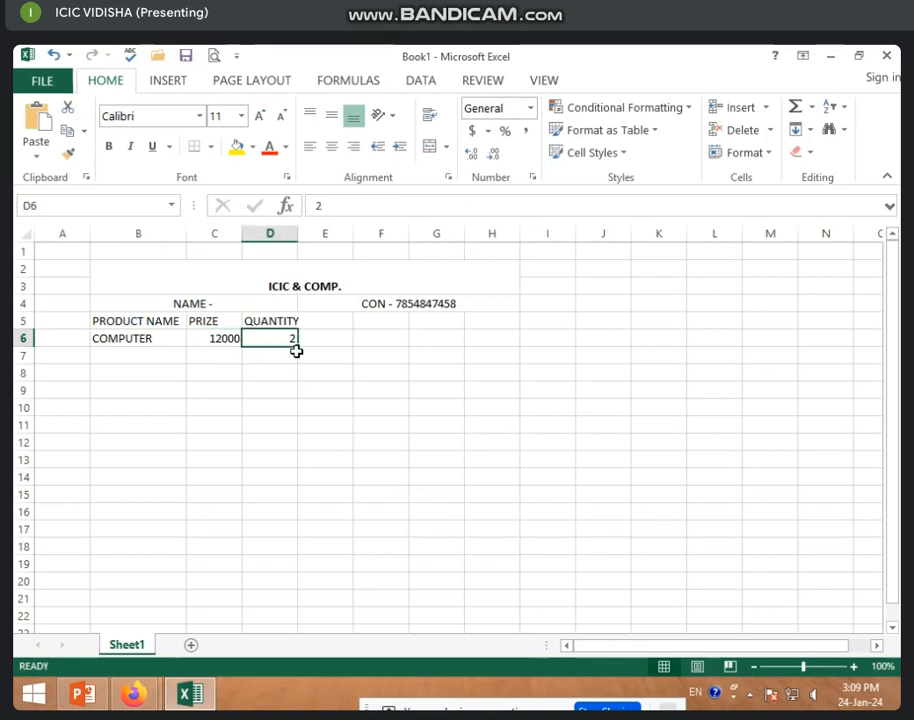
Enter the discount heading DIS. in E5 and discount 5 in E6.
click(321, 321)
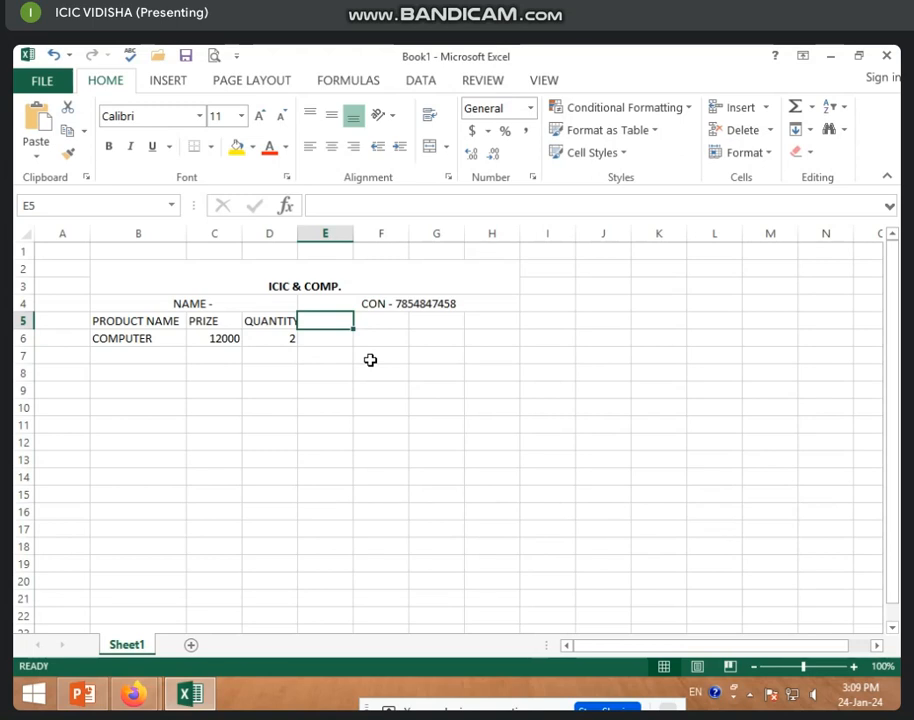
text(DIS.\)
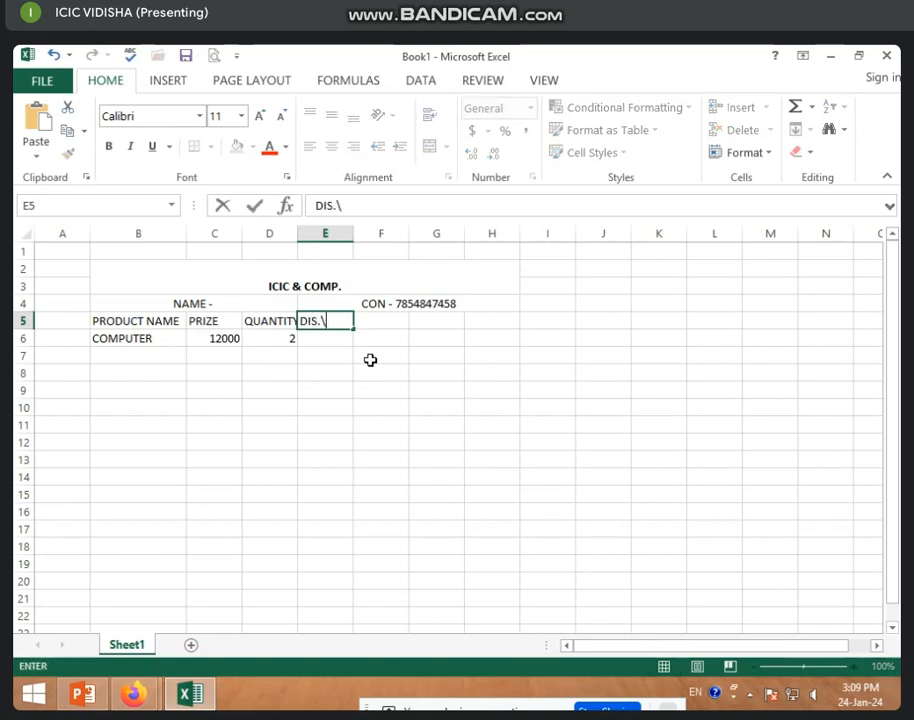
key(Return)
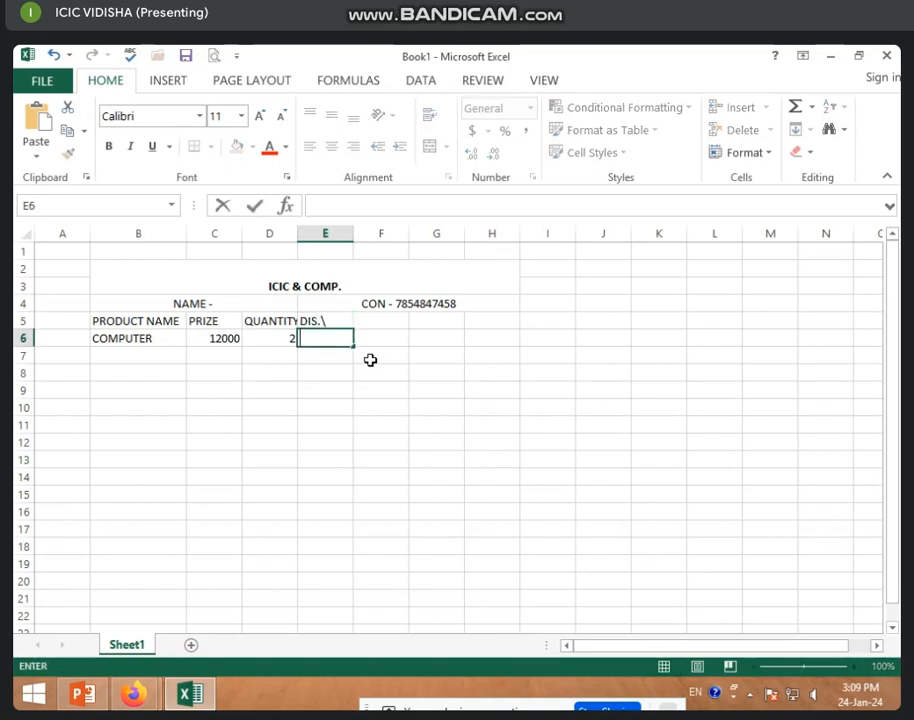
click(329, 319)
double_click(329, 319)
key(BackSpace)
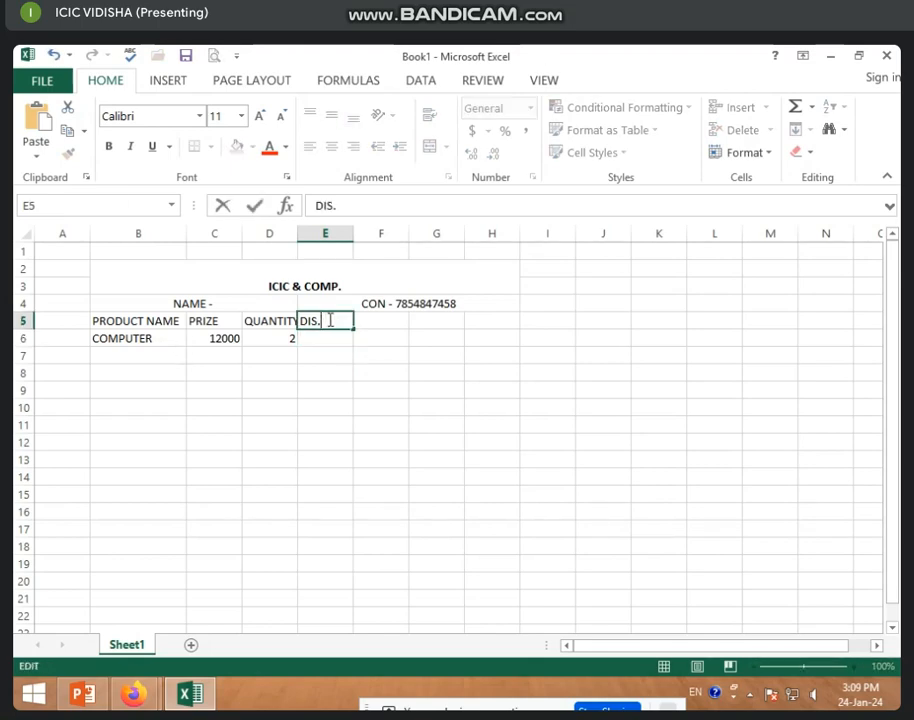
click(330, 340)
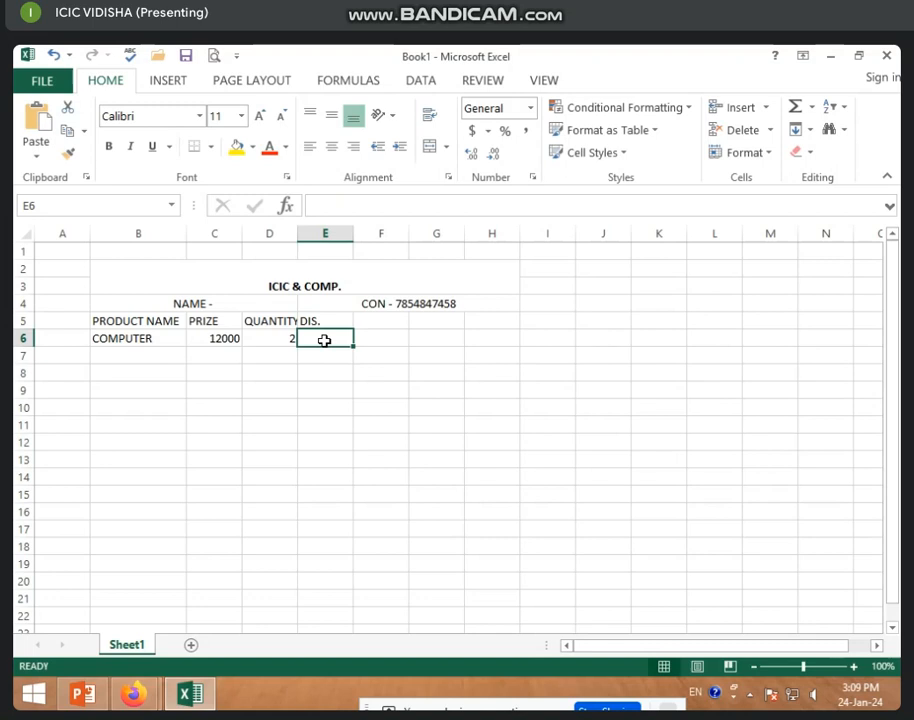
text(5)
click(358, 388)
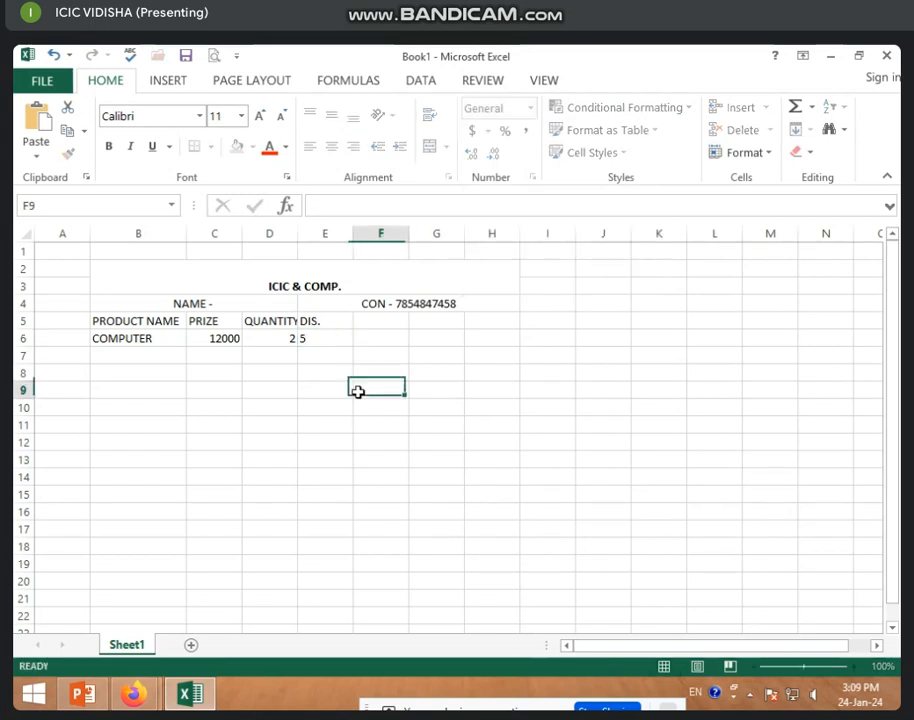
click(332, 337)
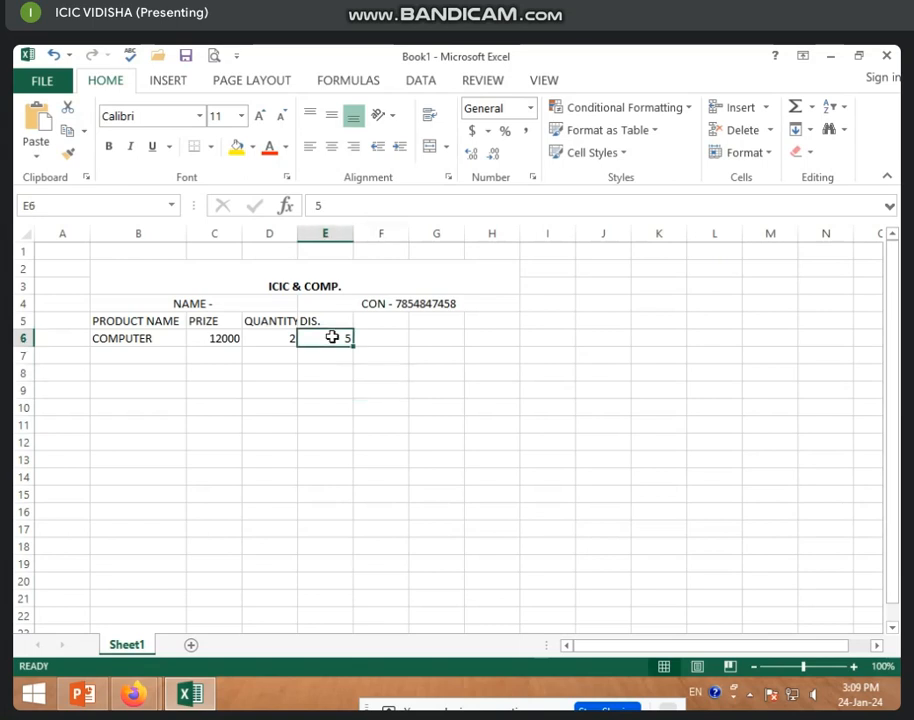
Enter the heading DIC AMT in F5.
click(389, 325)
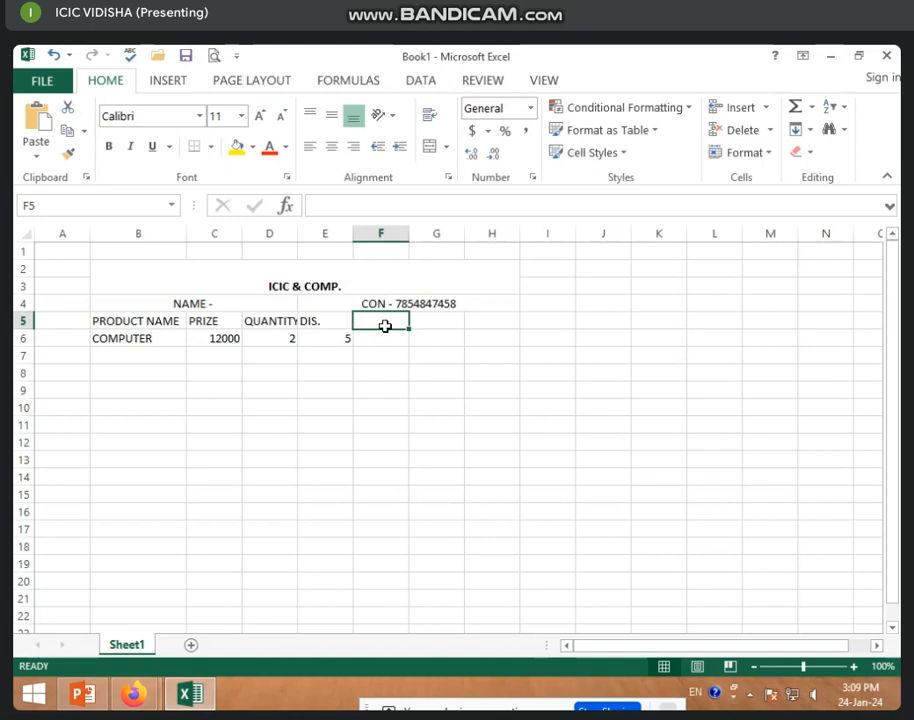
text(DIC)
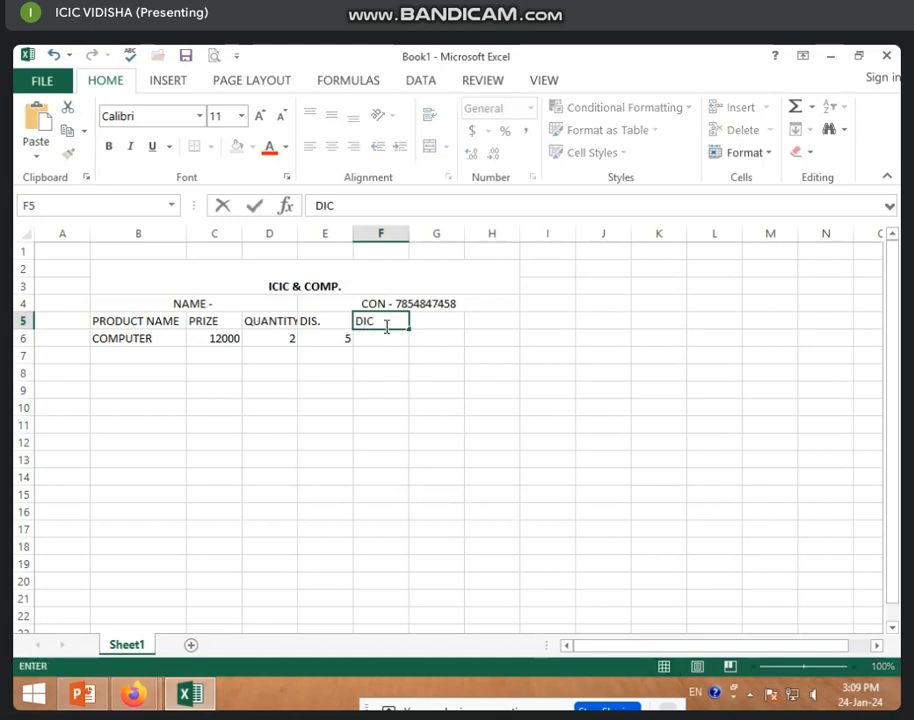
click(327, 338)
click(388, 343)
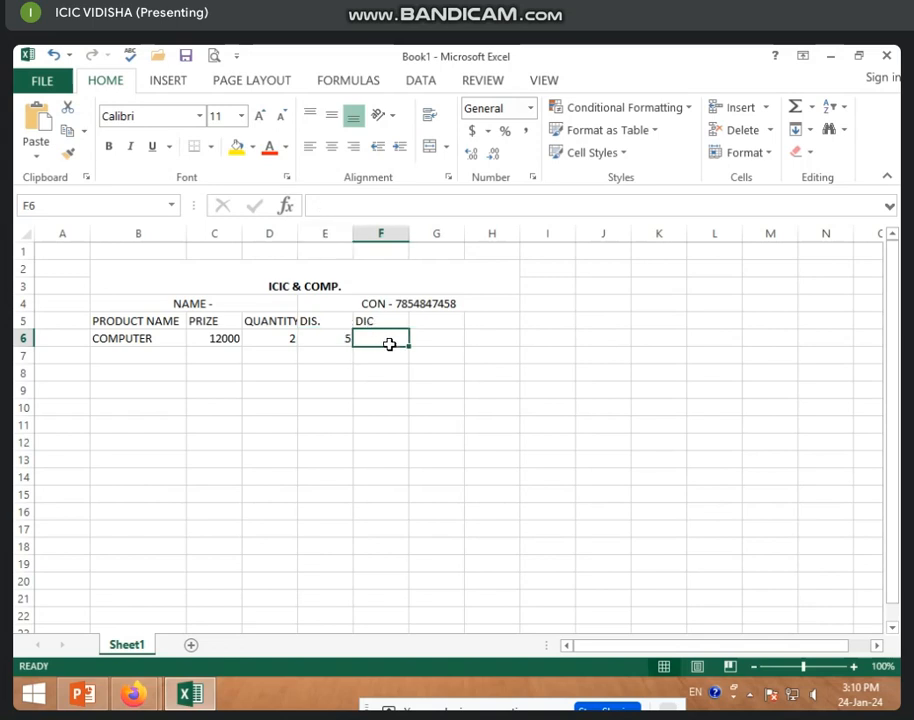
click(384, 314)
double_click(387, 326)
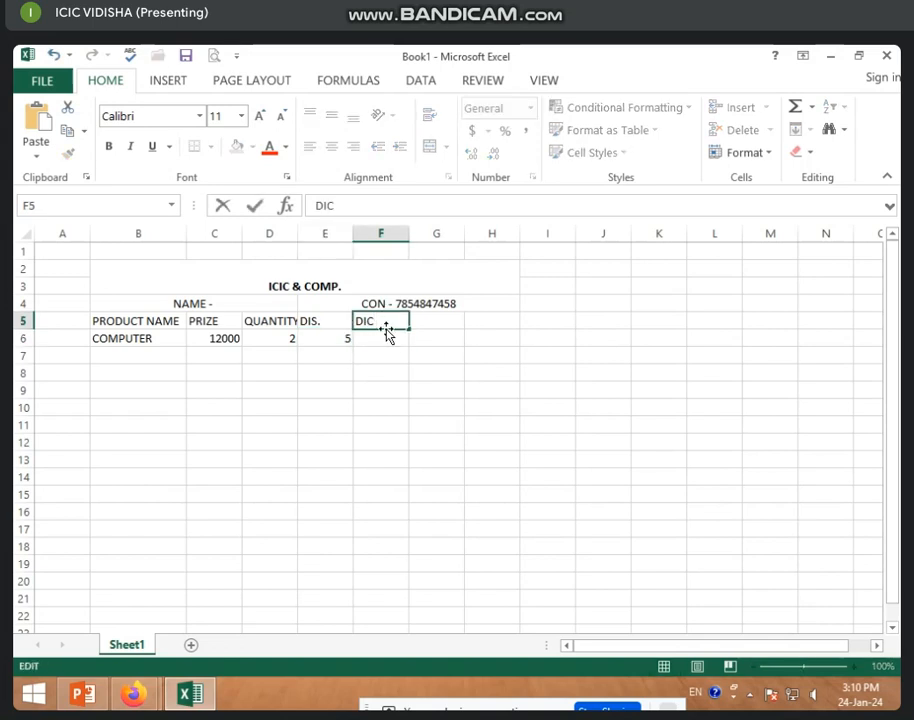
text(AMT)
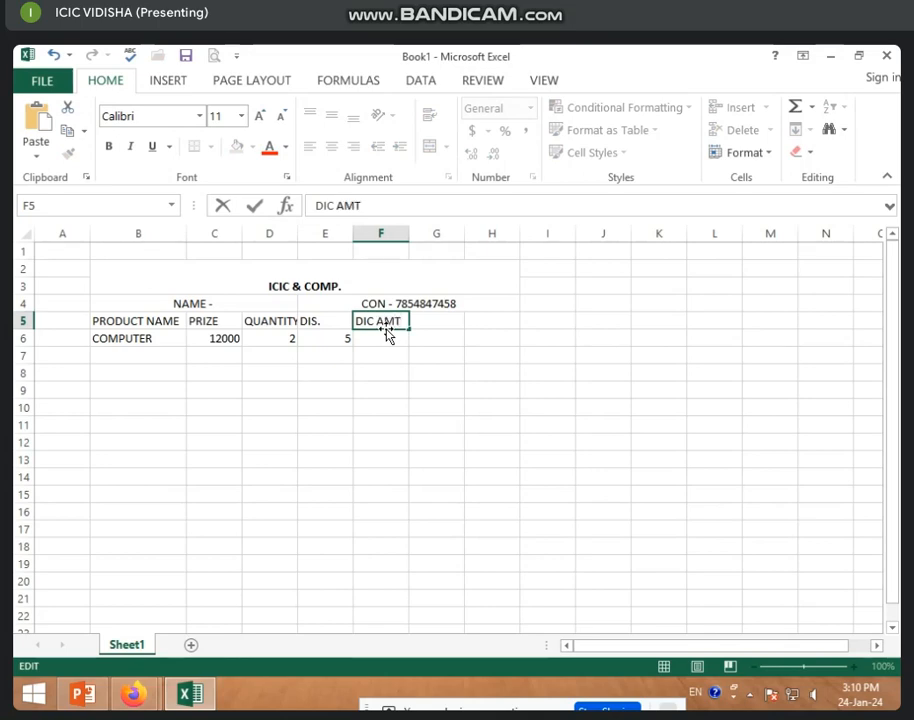
click(316, 386)
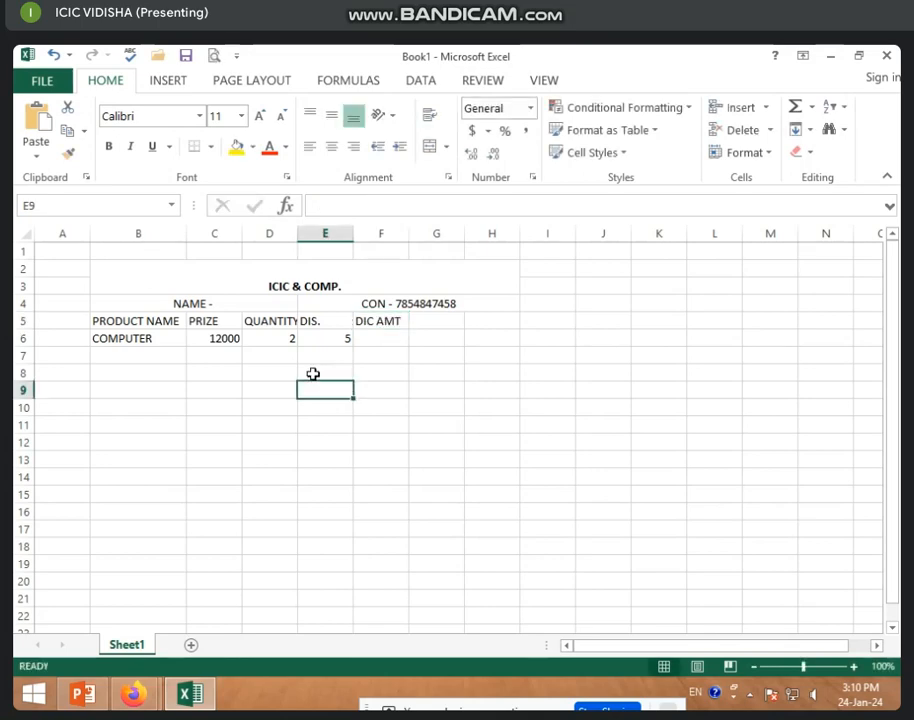
Make header row 5 about 20.25 high with bold red text.
click(22, 320)
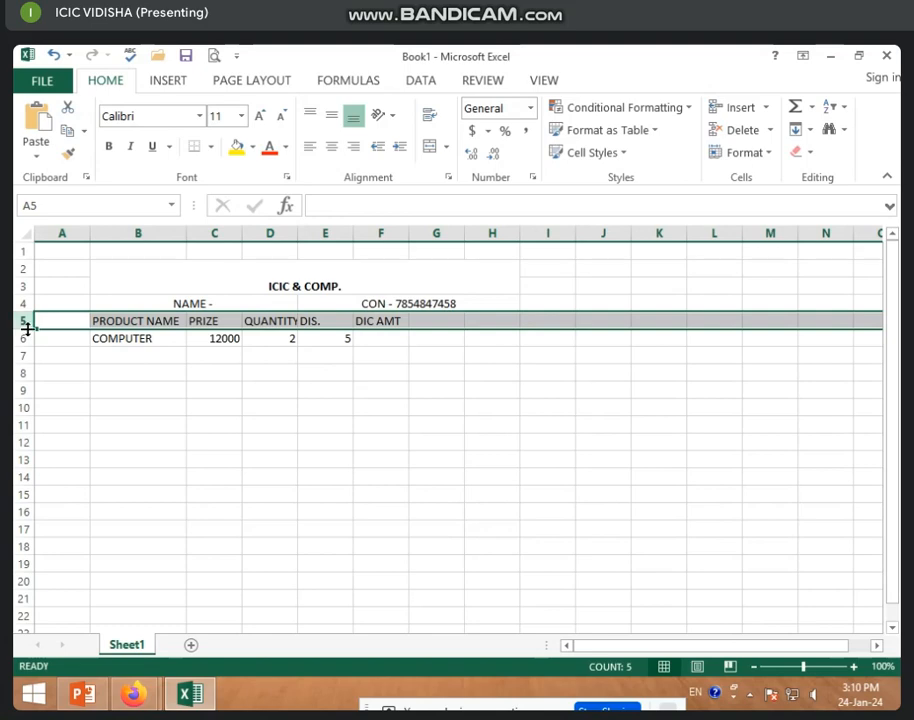
drag(24, 329, 28, 336)
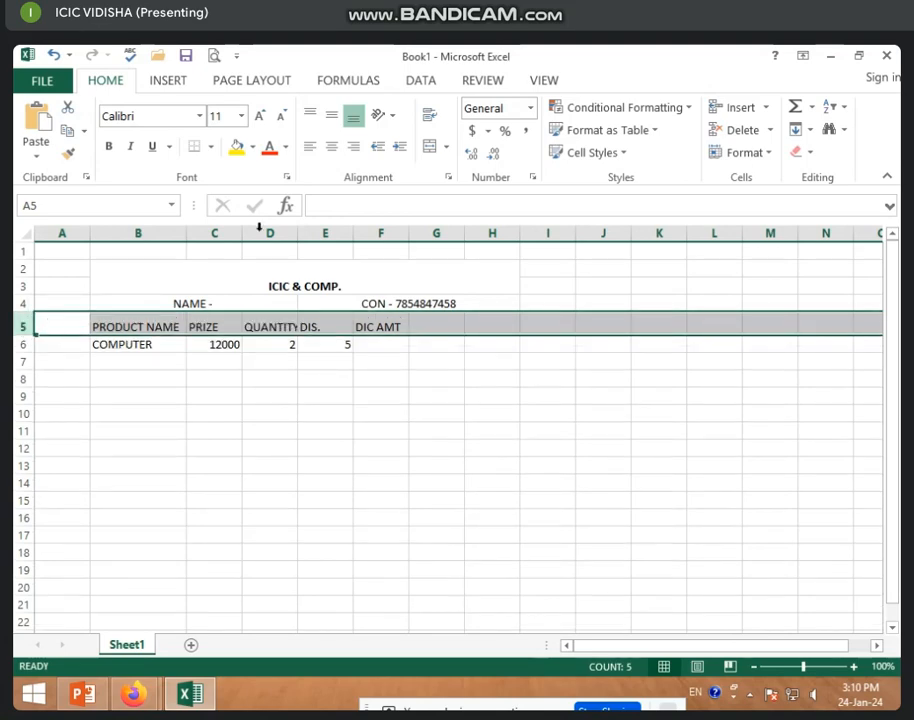
click(270, 148)
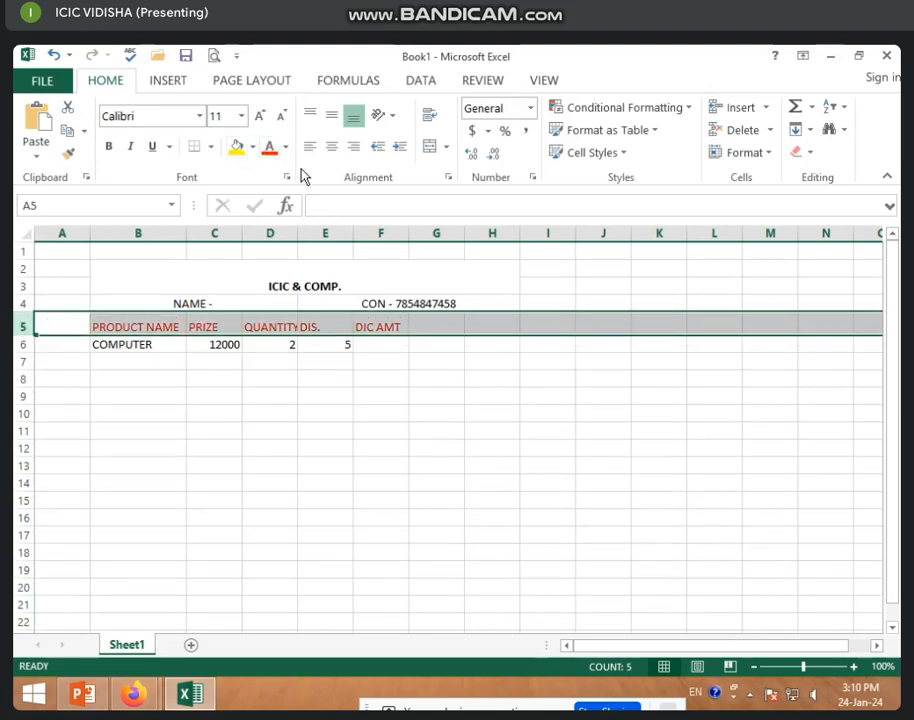
click(112, 147)
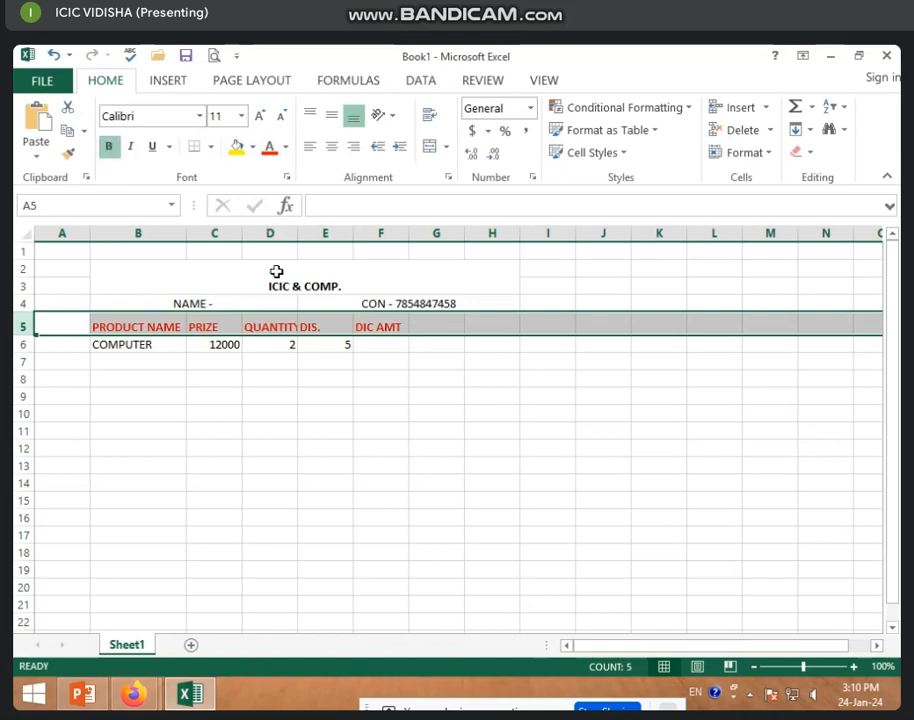
click(262, 394)
Apply All Borders to the bill area B2:H21.
drag(106, 285, 170, 598)
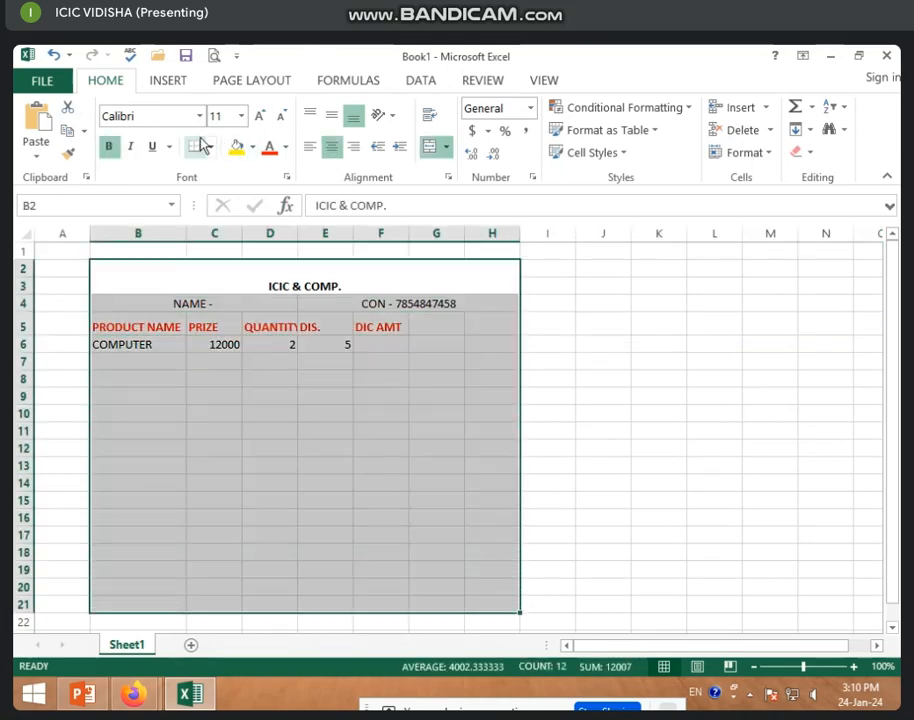
click(209, 147)
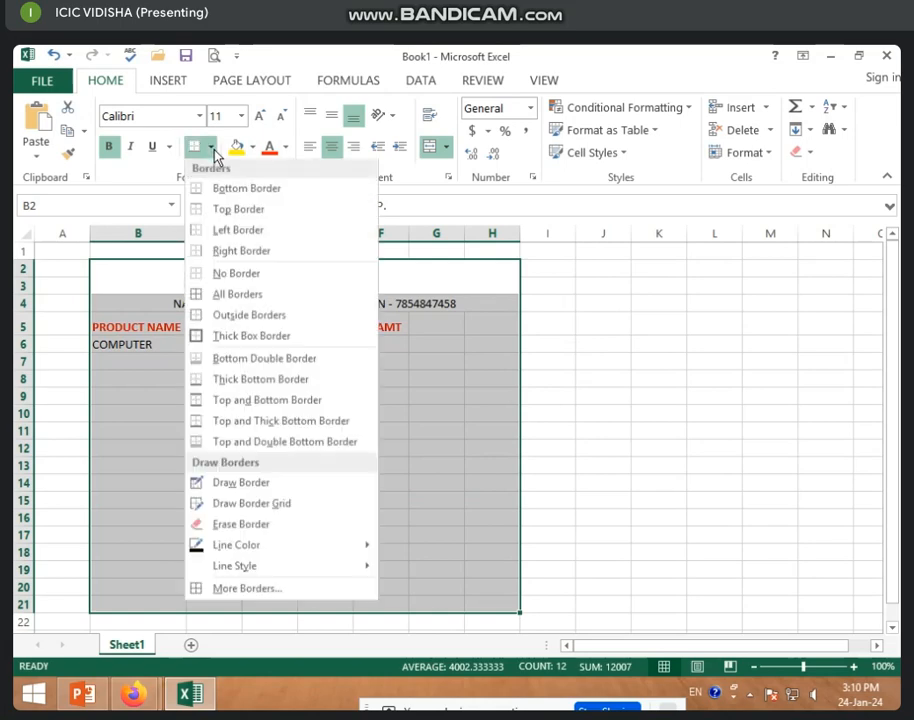
click(241, 296)
click(224, 374)
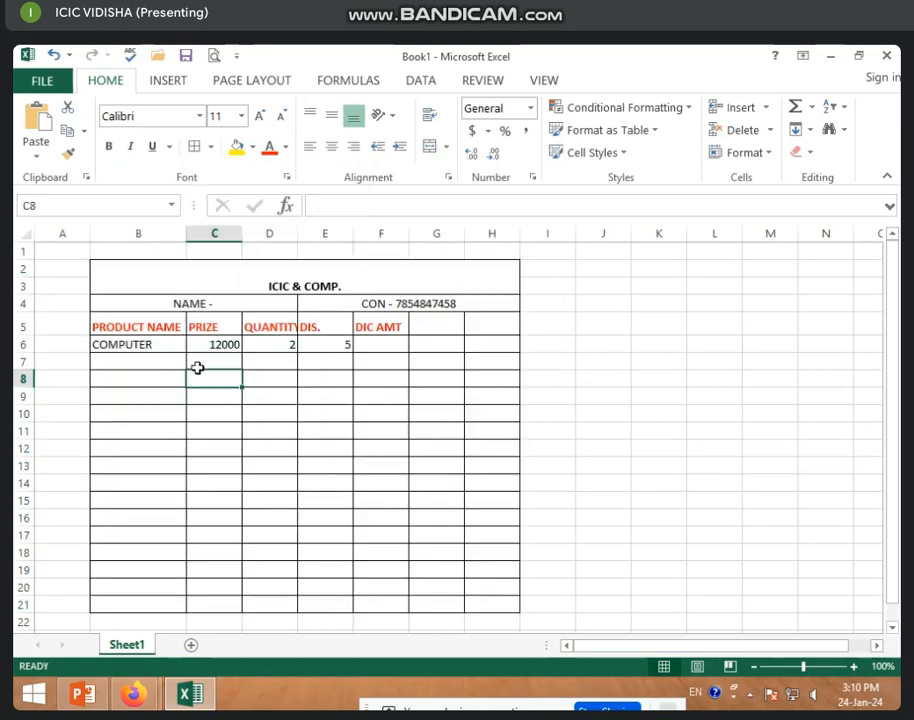
click(139, 346)
click(235, 347)
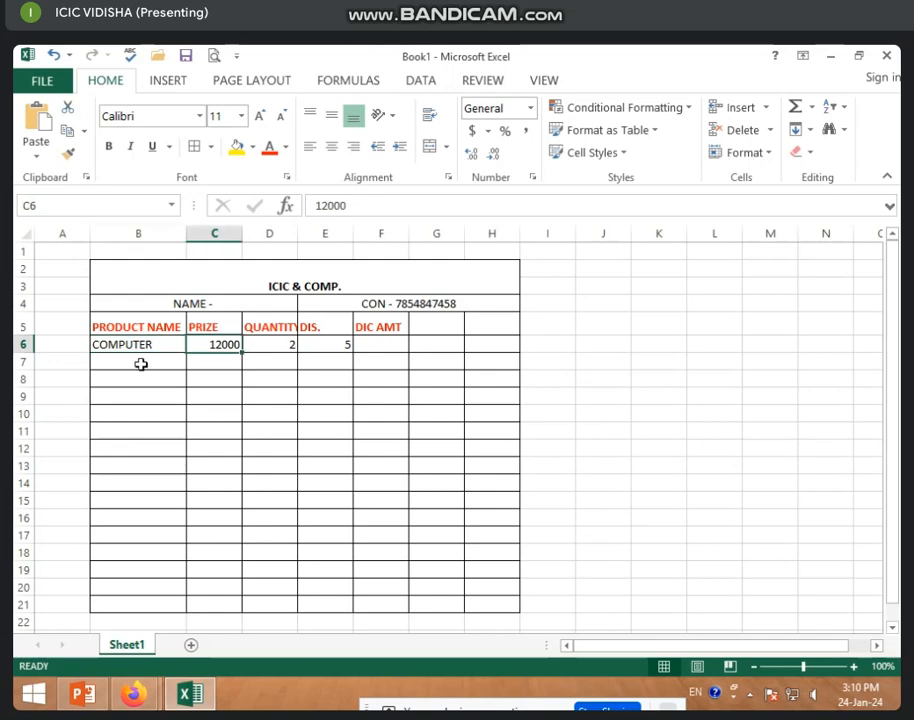
Enter the products LAPTOP, MOUSE, KEYBOARD and PRINTER in B7:B10.
click(139, 364)
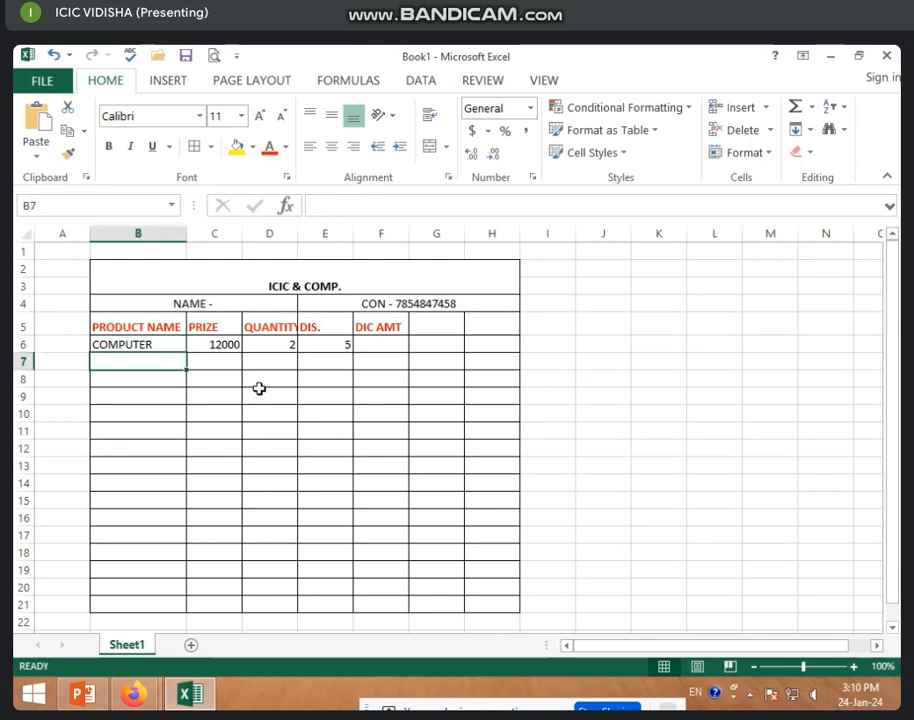
text(LA)
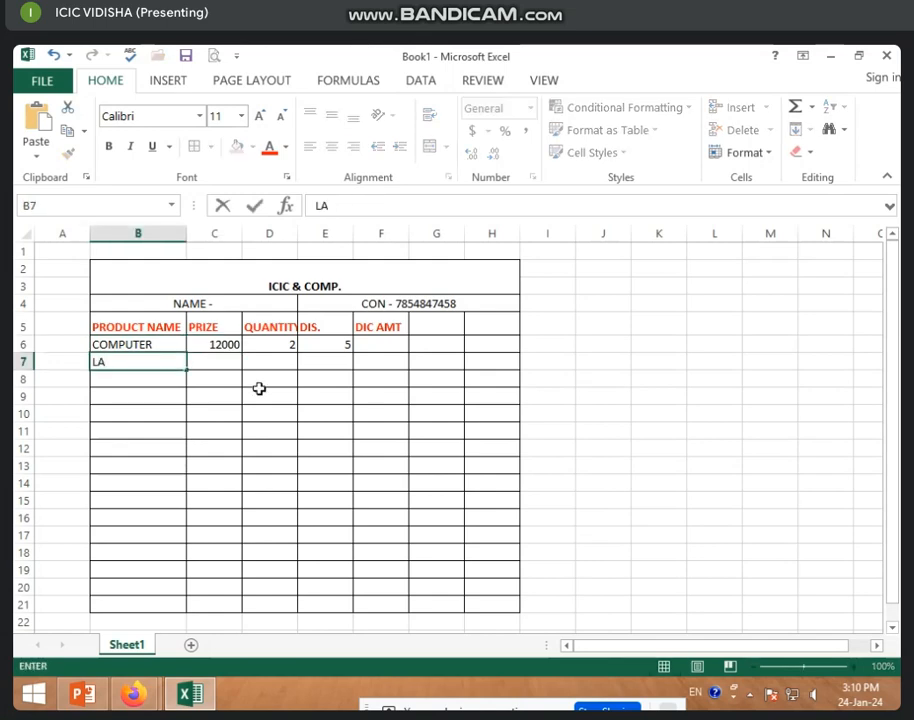
text(PTOP)
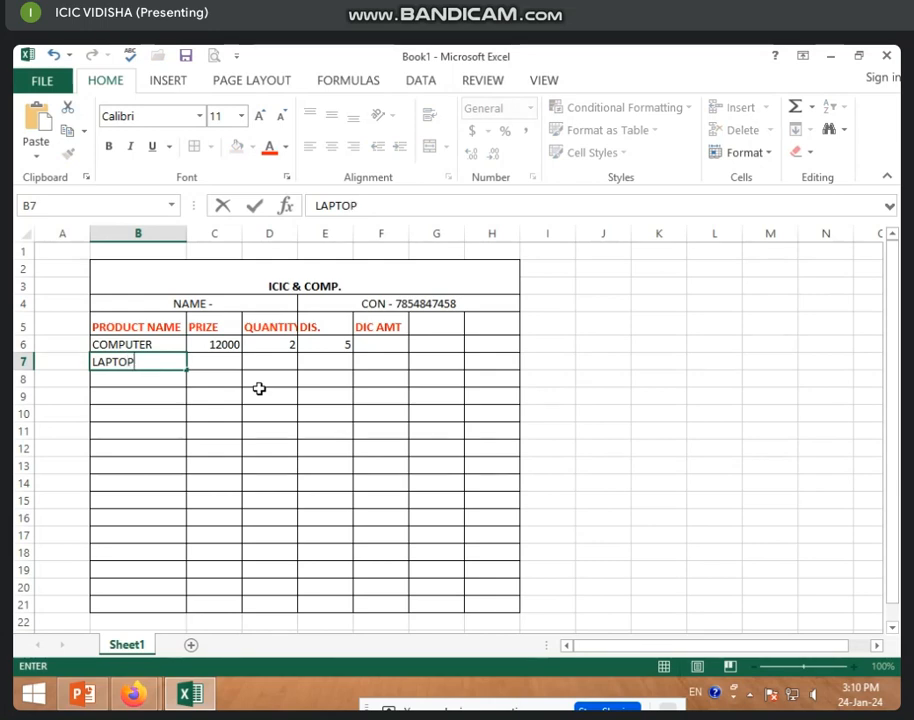
key(Return)
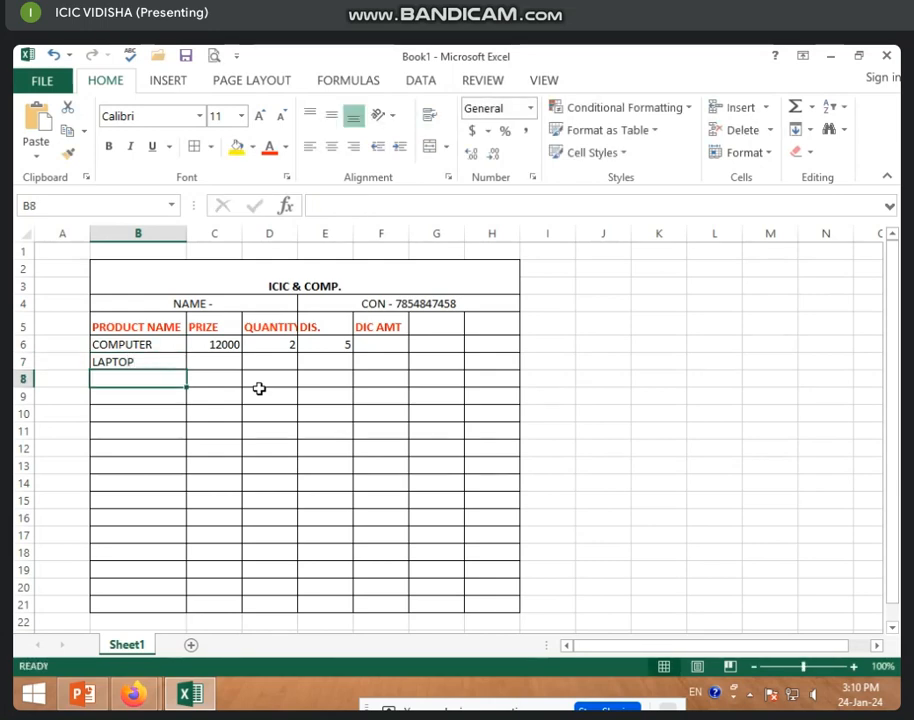
text(MOS)
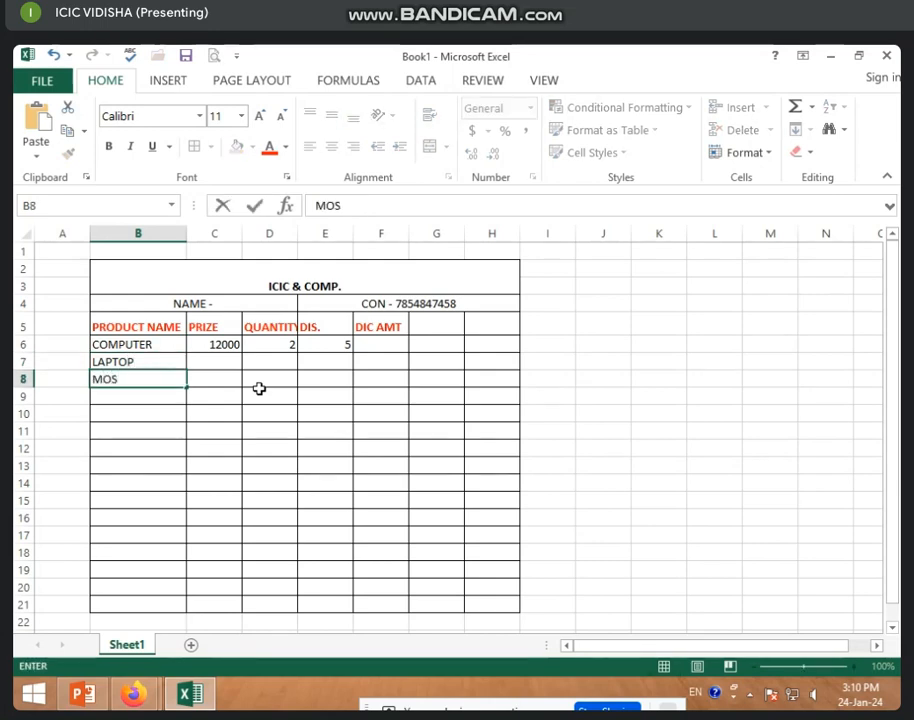
key(BackSpace)
text(USE)
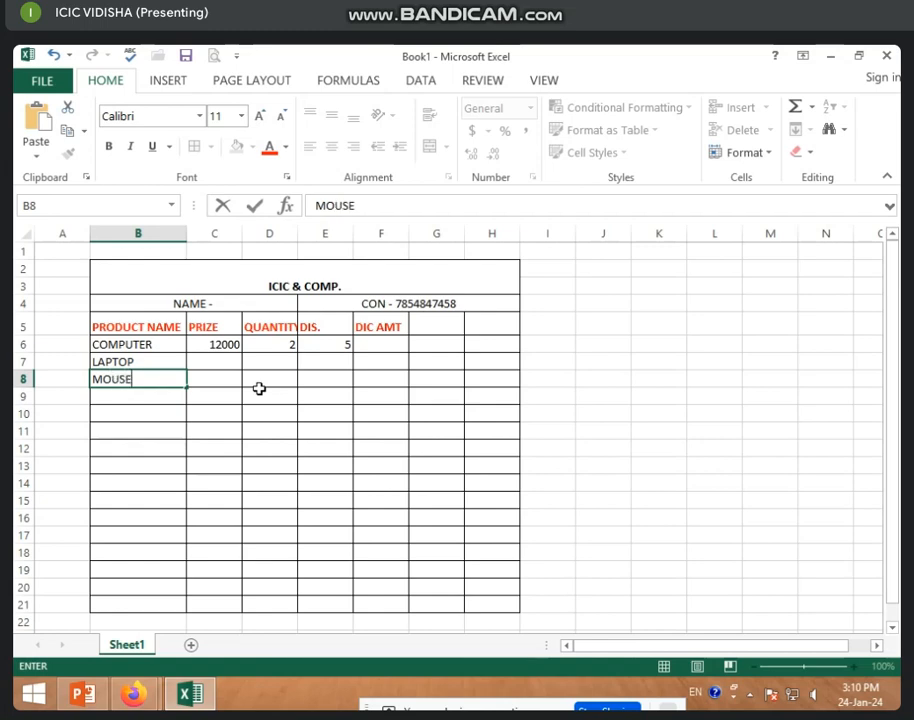
key(Return)
text(KEY)
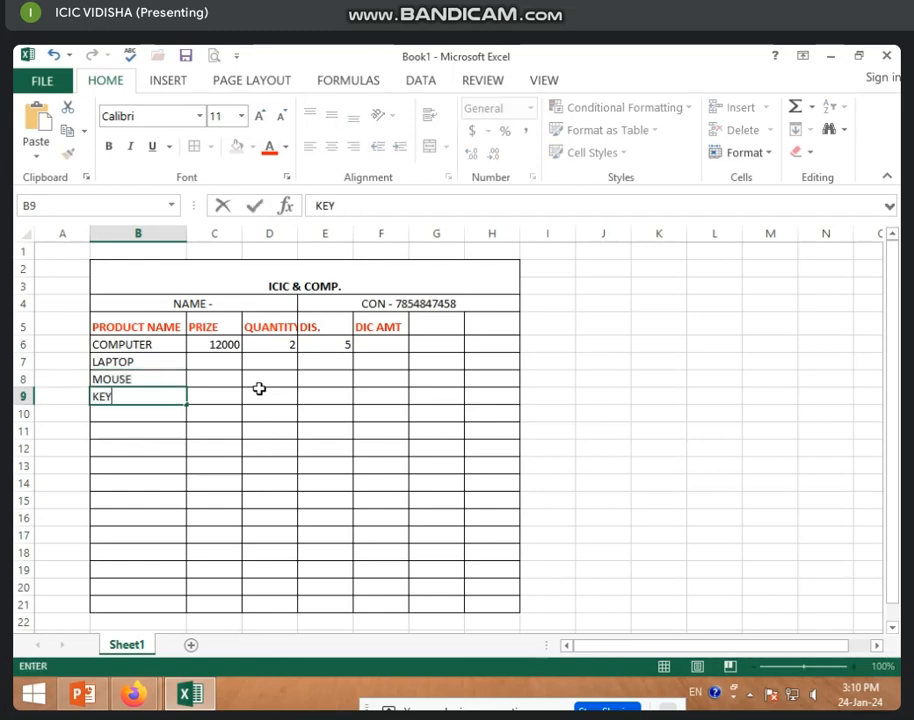
text(BOARN)
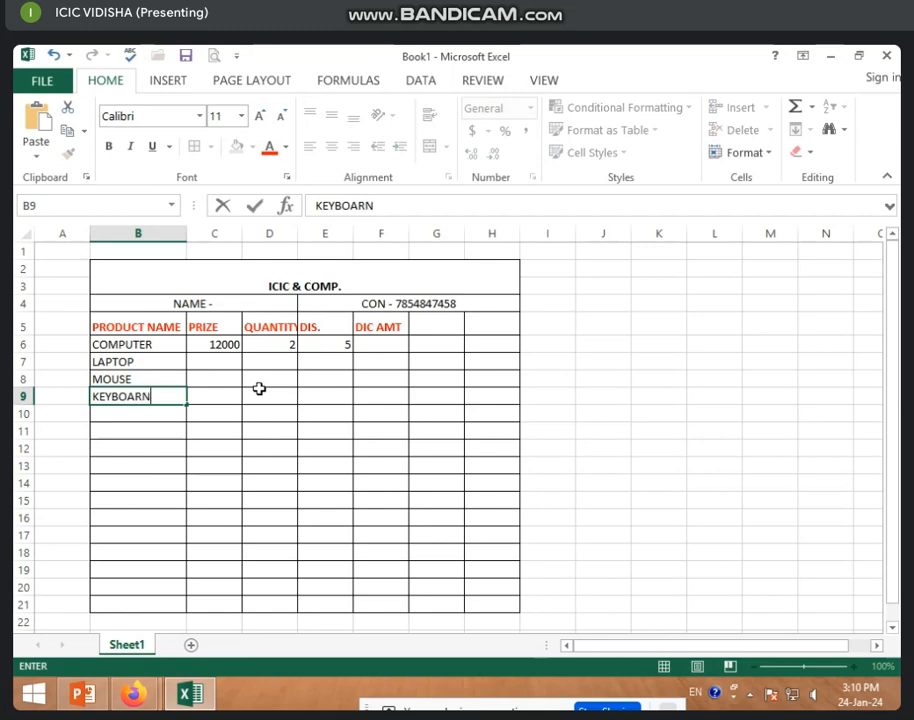
key(BackSpace)
text(D)
key(Return)
text(P)
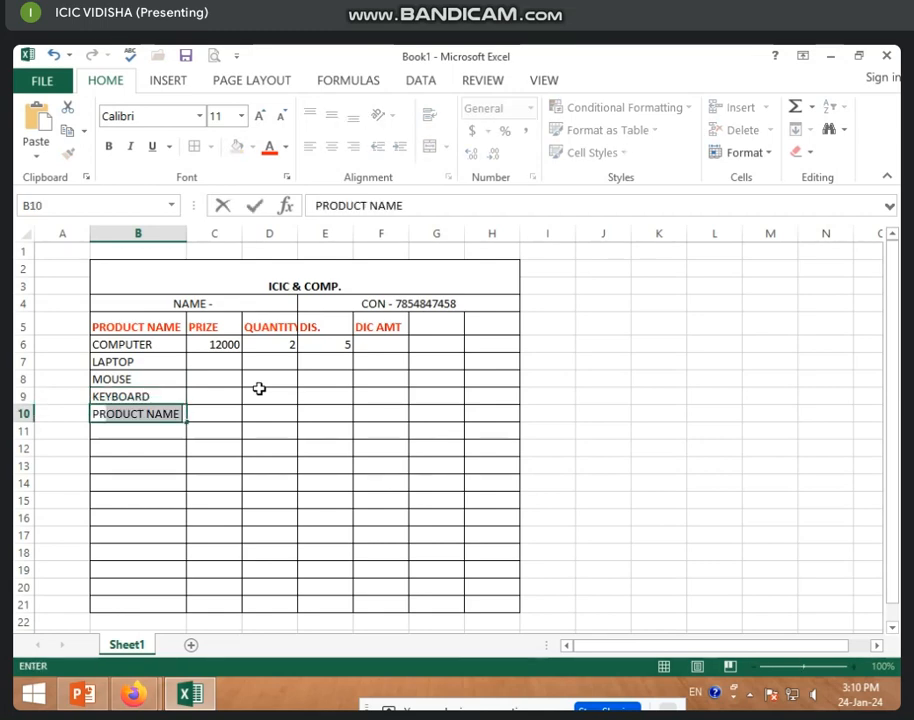
text(RINTER)
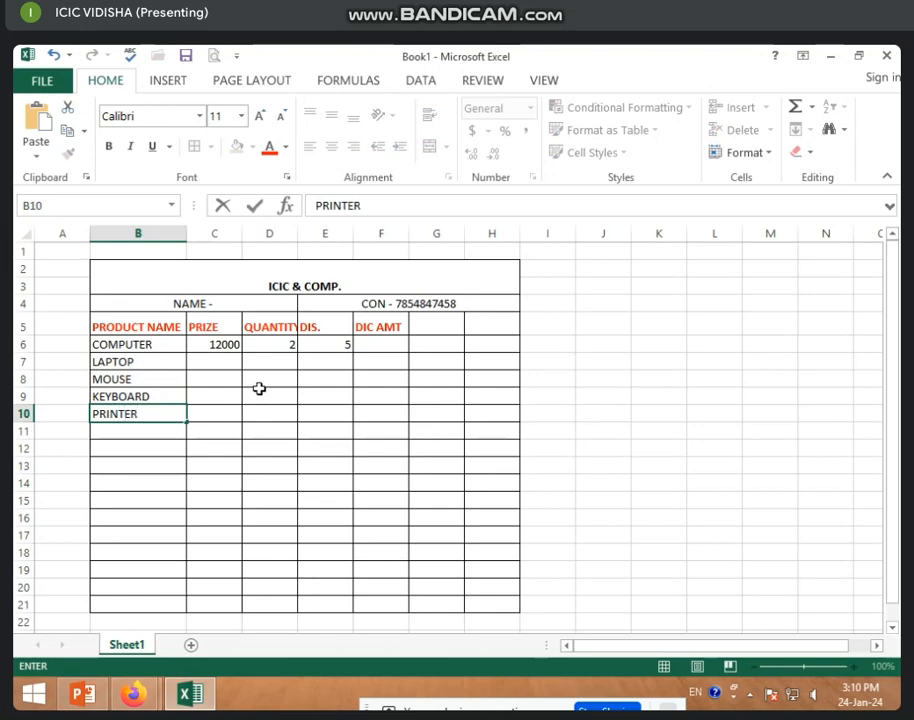
Enter prices 25000, 500, 800 and 20000 in C7:C10 for LAPTOP, MOUSE, KEYBOARD, PRINTER.
click(198, 365)
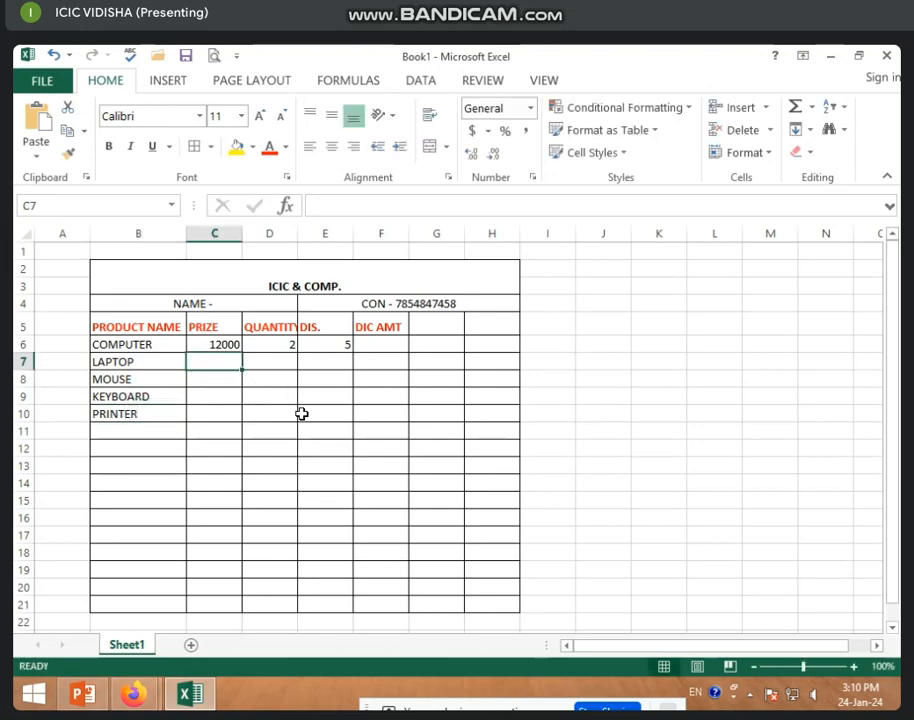
text(250)
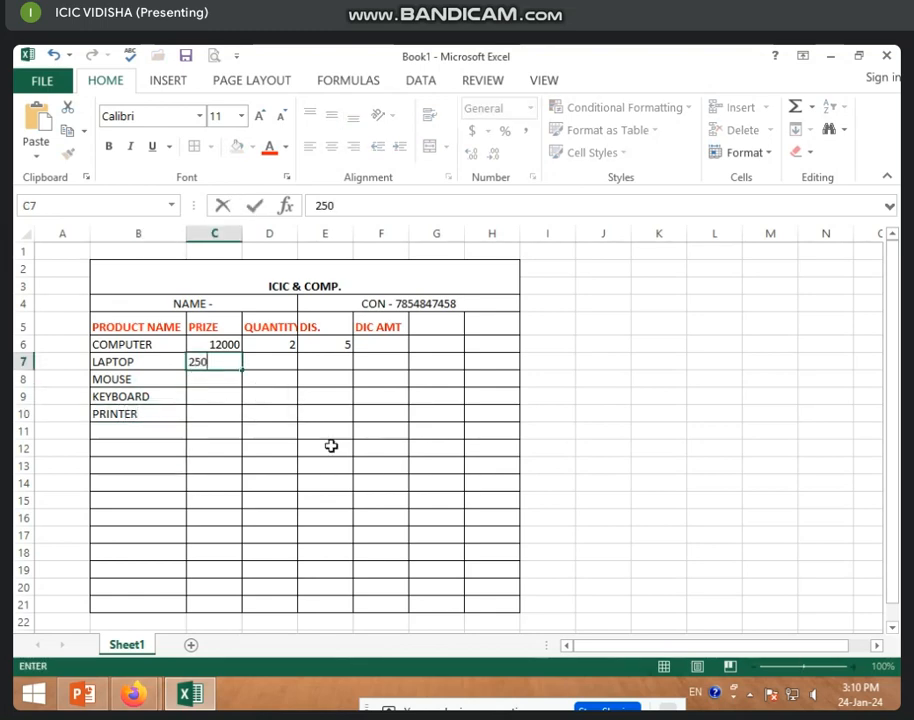
text(00)
key(Return)
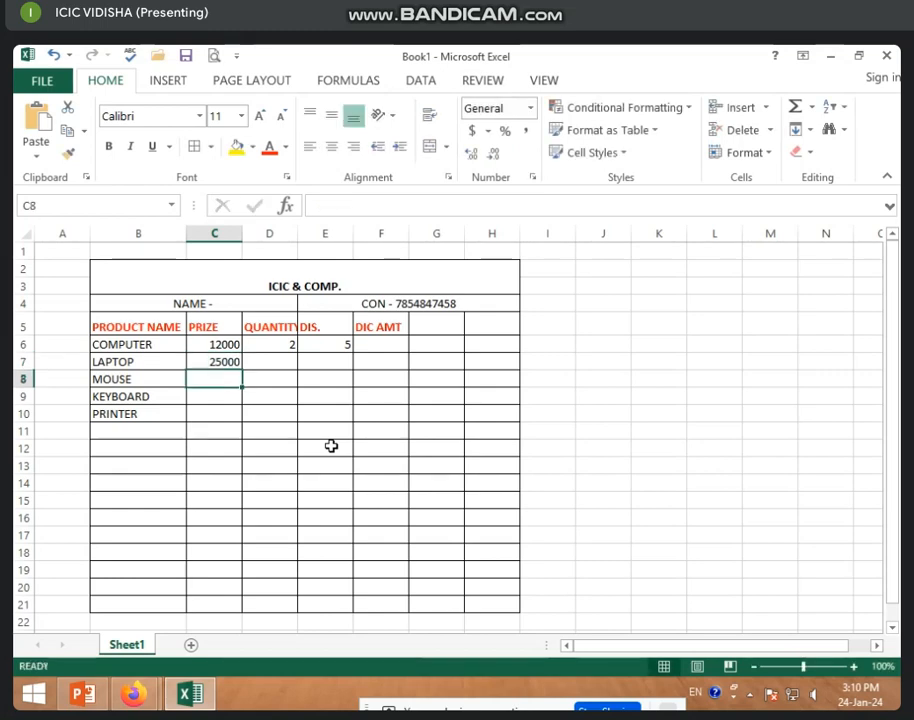
text(500)
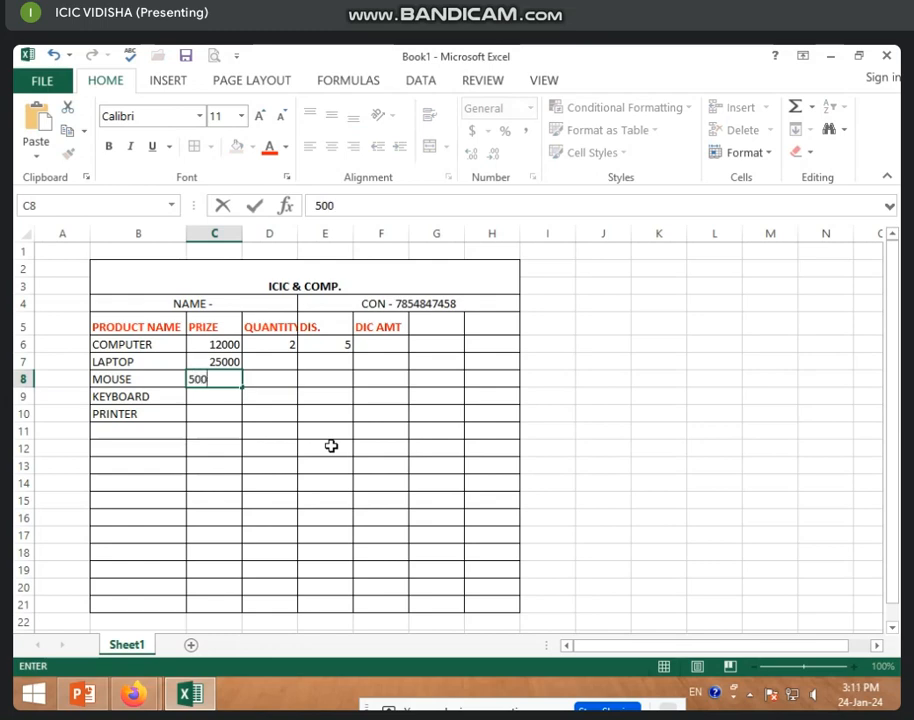
key(Return)
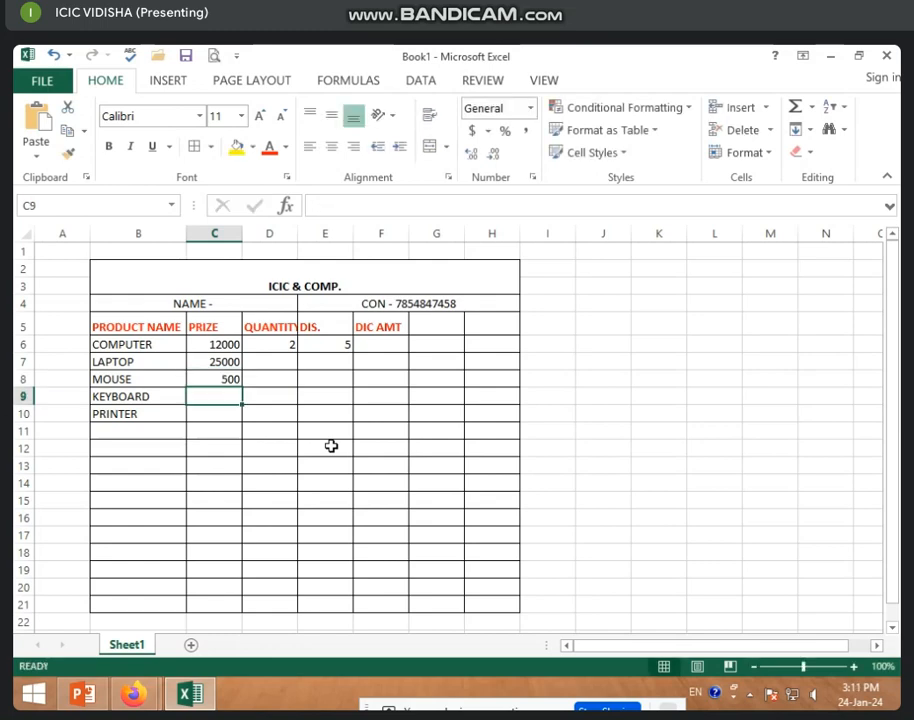
text(800)
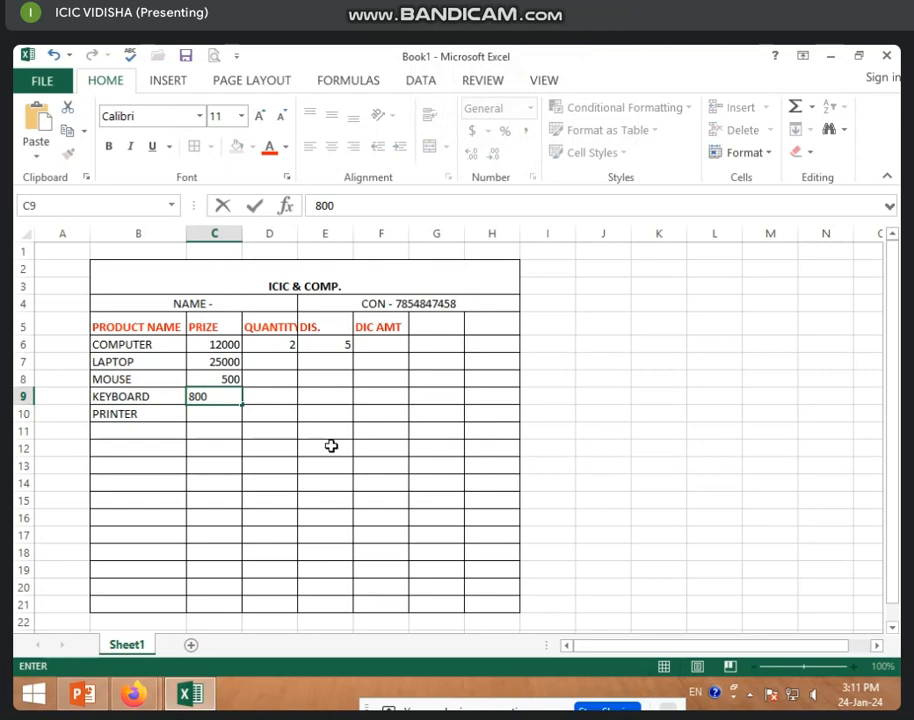
key(Return)
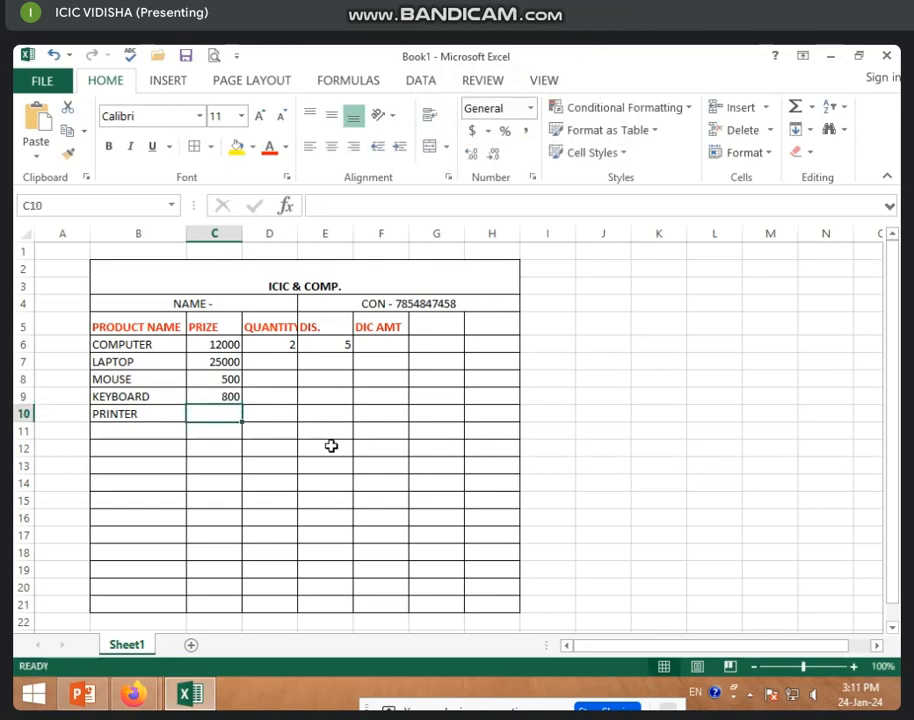
text(20000)
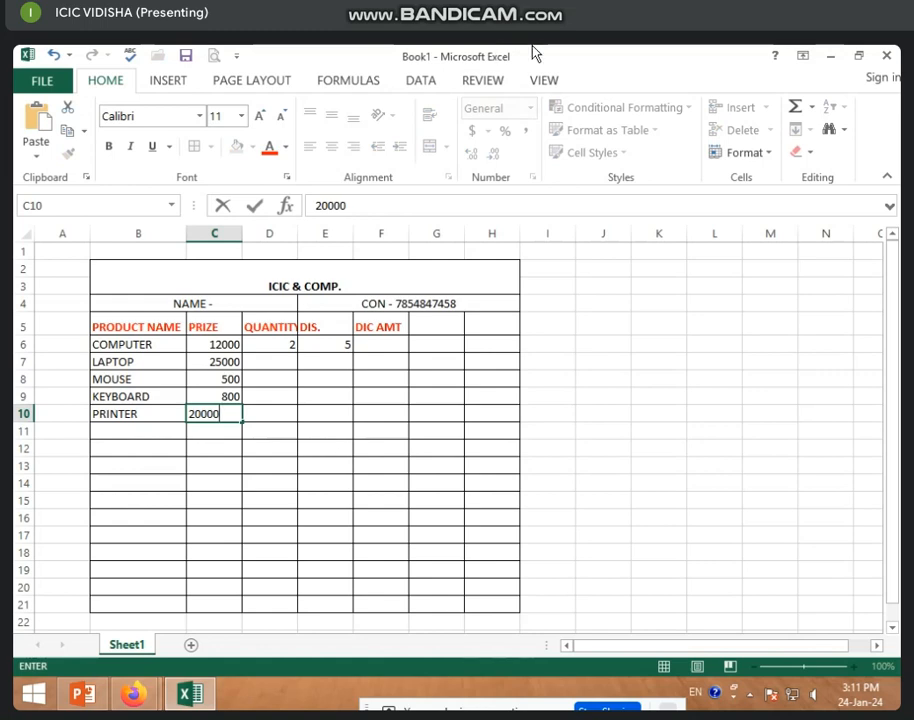
key(Return)
click(332, 396)
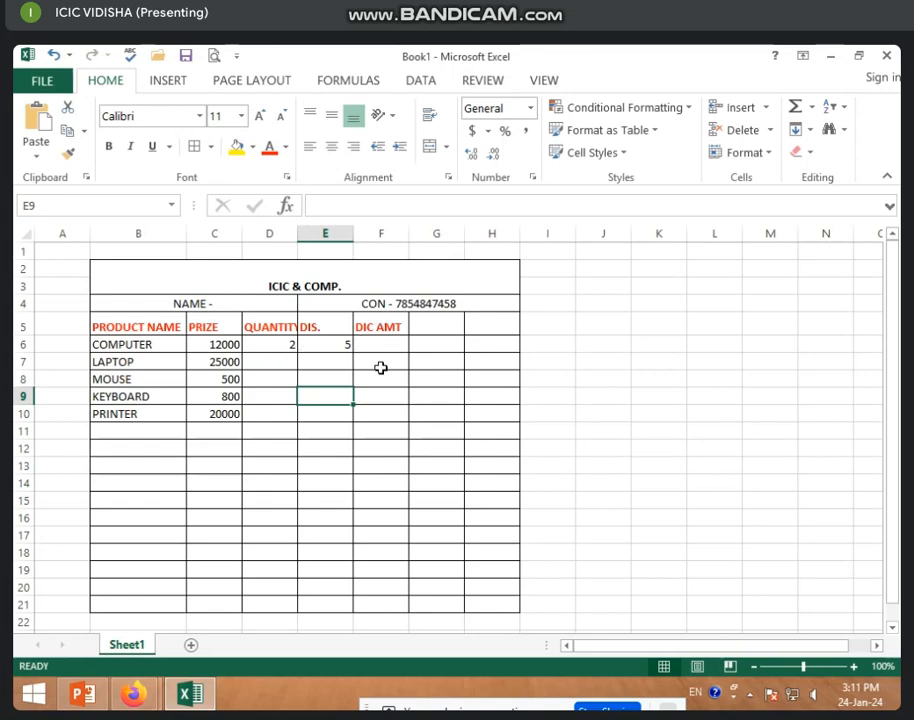
Enter quantities 3, 10, 5 and 3 in D7:D10 for LAPTOP, MOUSE, KEYBOARD, PRINTER.
click(268, 363)
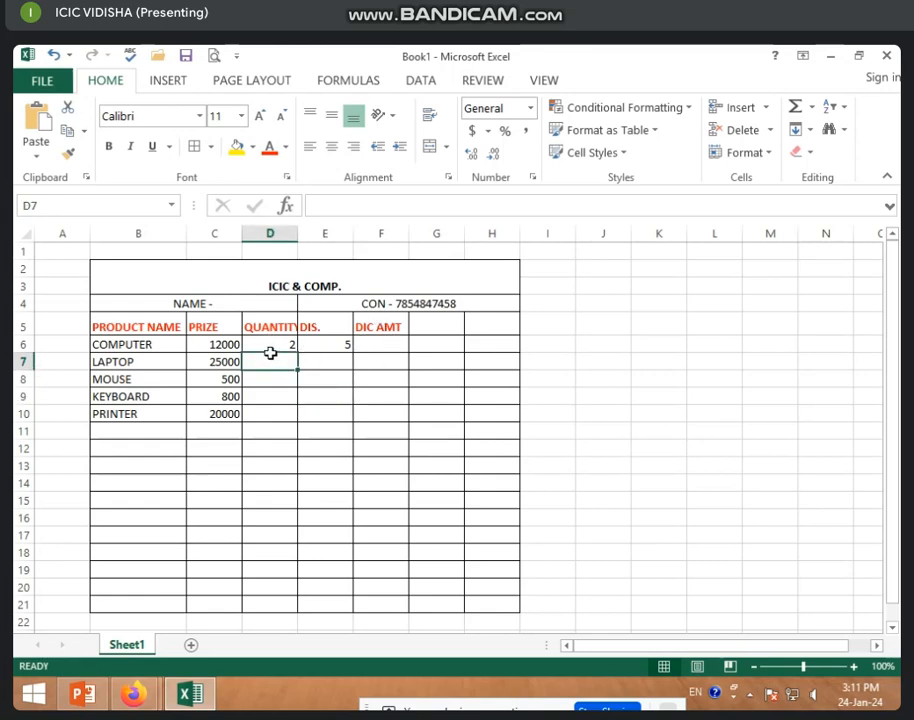
click(270, 344)
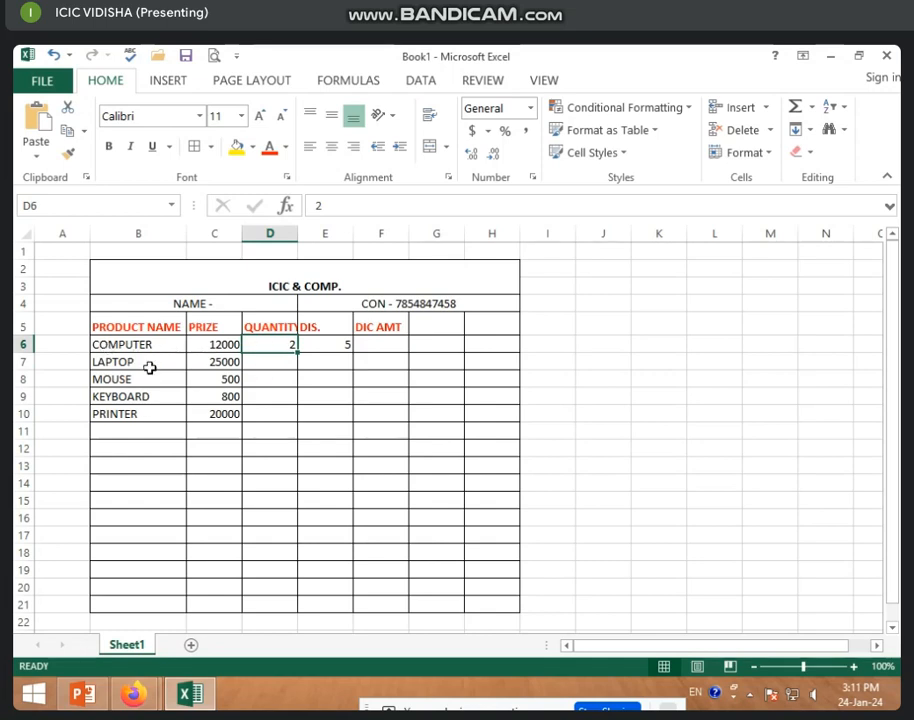
click(293, 362)
text(3)
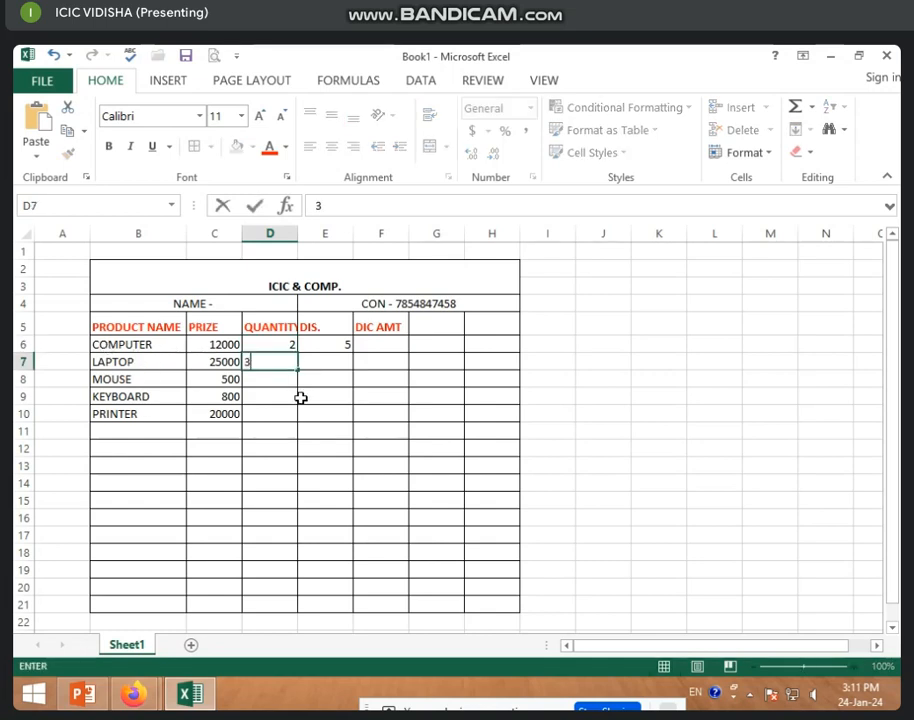
key(Return)
text(10)
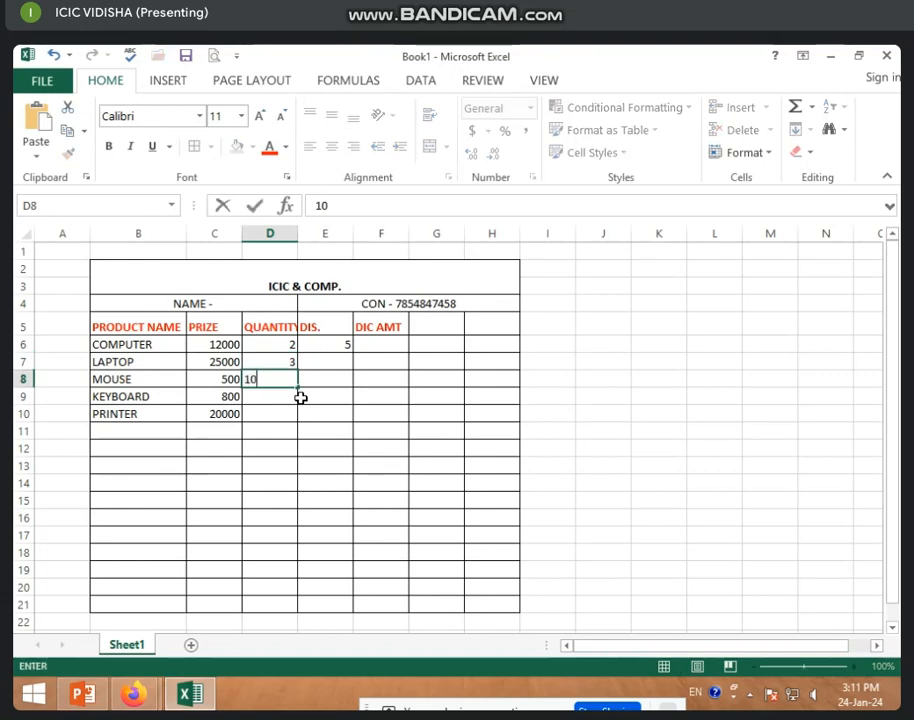
key(Return)
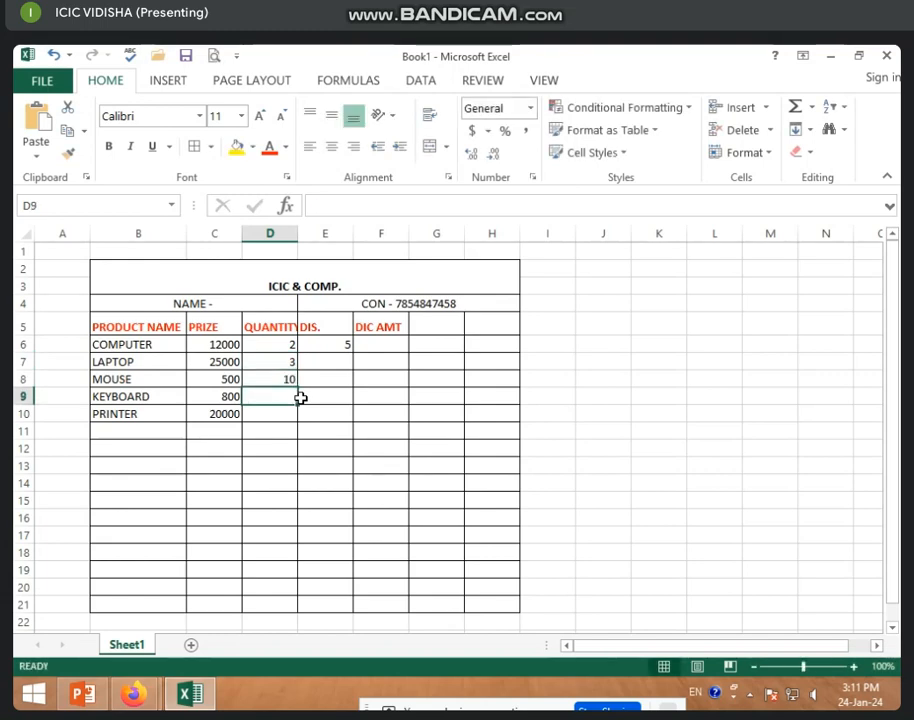
text(5)
key(Return)
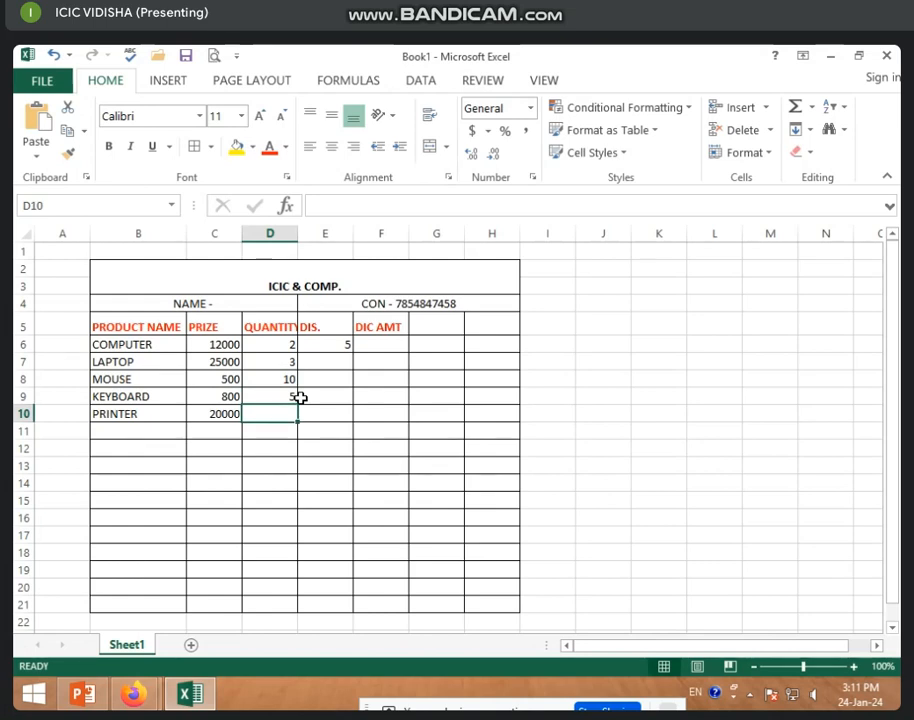
text(3)
key(Return)
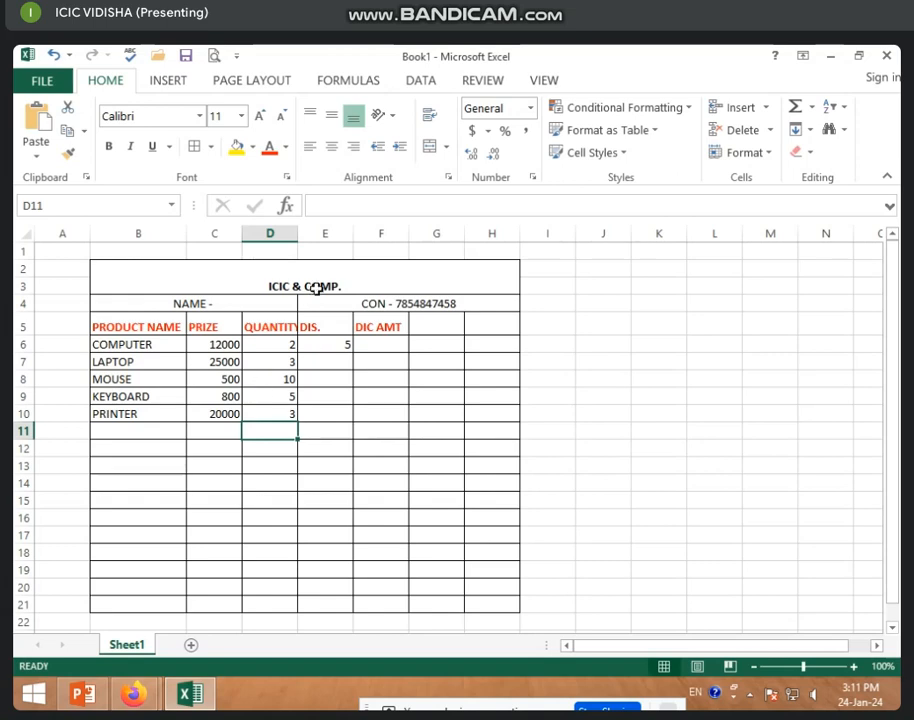
Clear cells E5:F6 to remove the DIS. and DIC AMT headings and the 5.
click(324, 233)
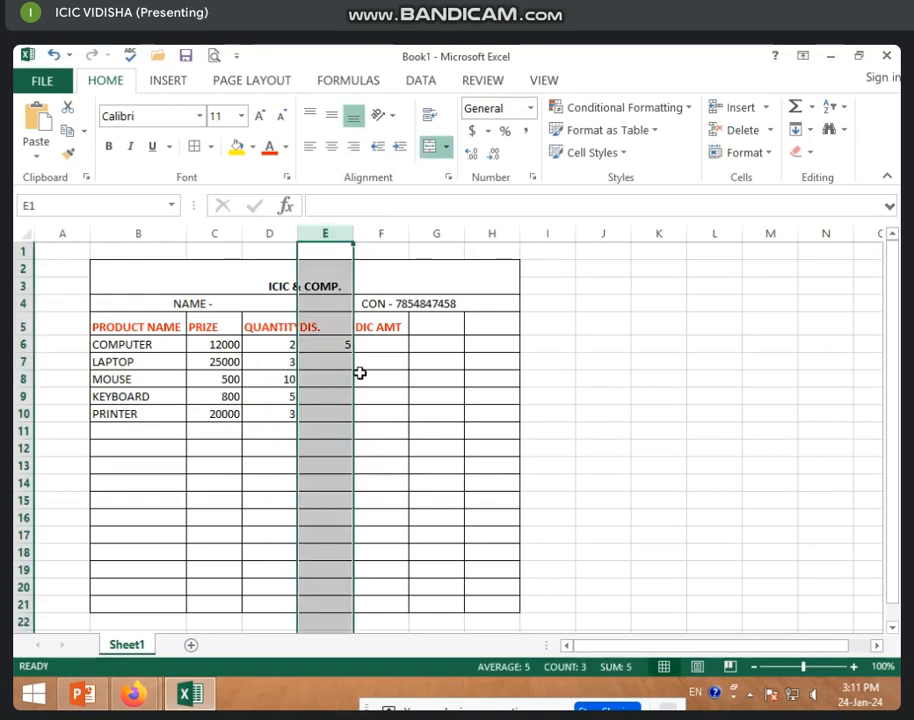
click(326, 338)
drag(327, 331, 372, 343)
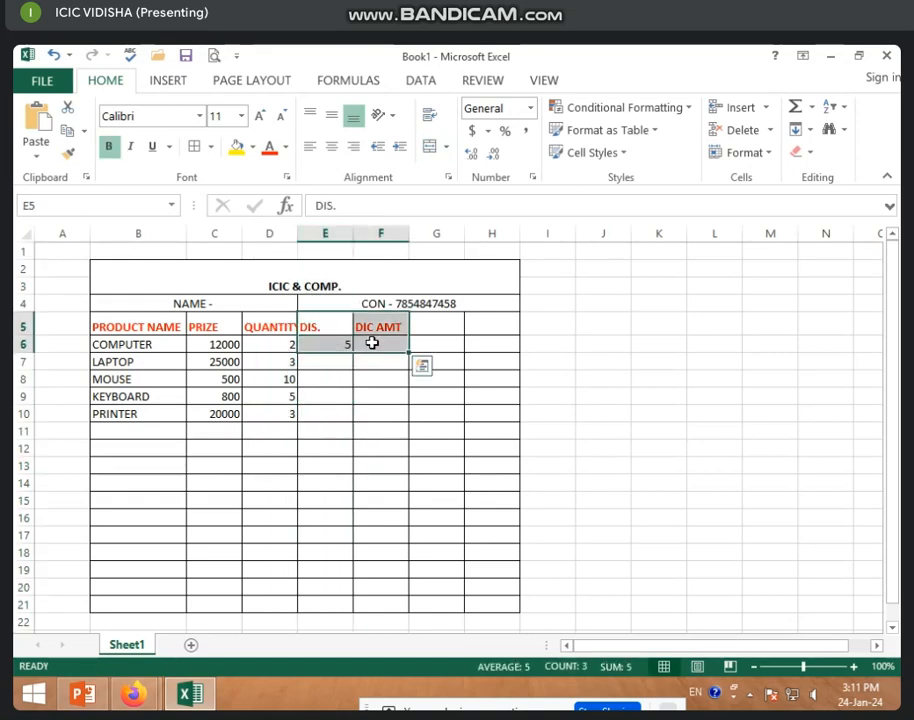
key(Delete)
click(329, 325)
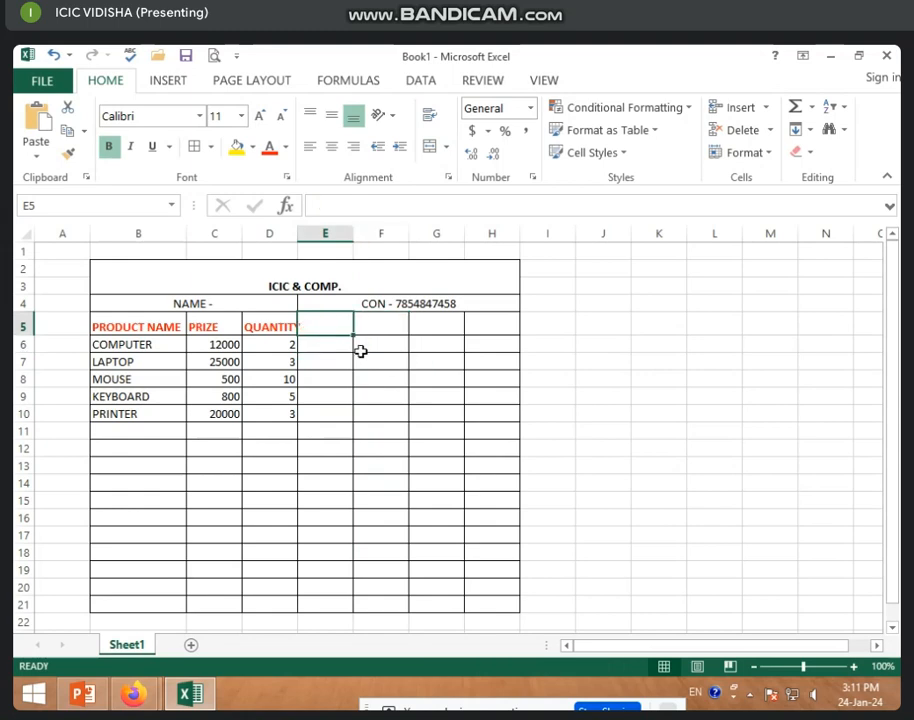
Review COMPUTER's price 12000 and quantity 2, ending on cell E6.
click(302, 347)
click(229, 348)
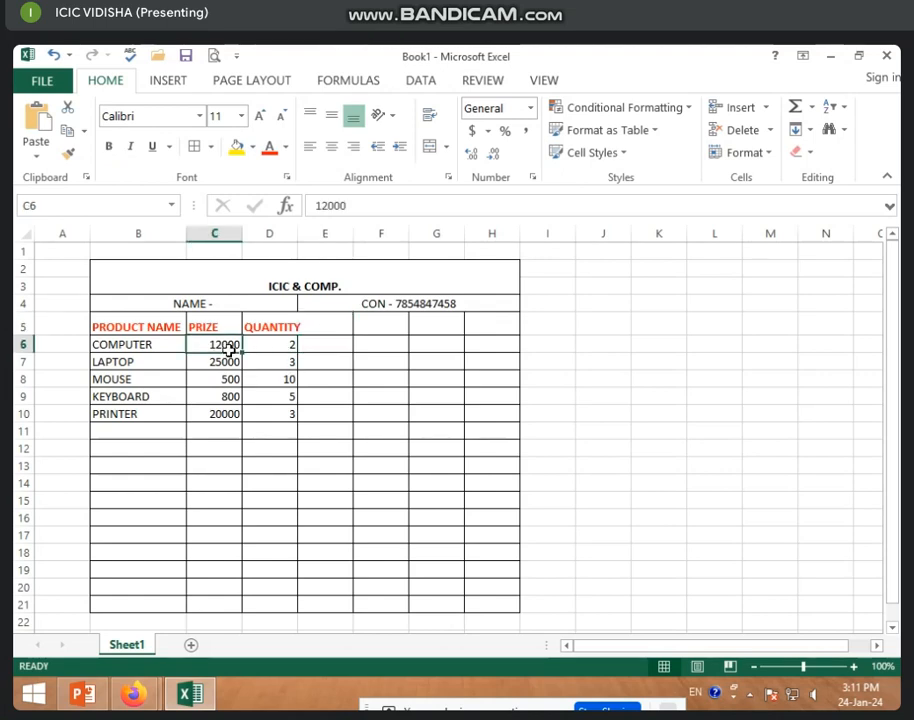
click(275, 350)
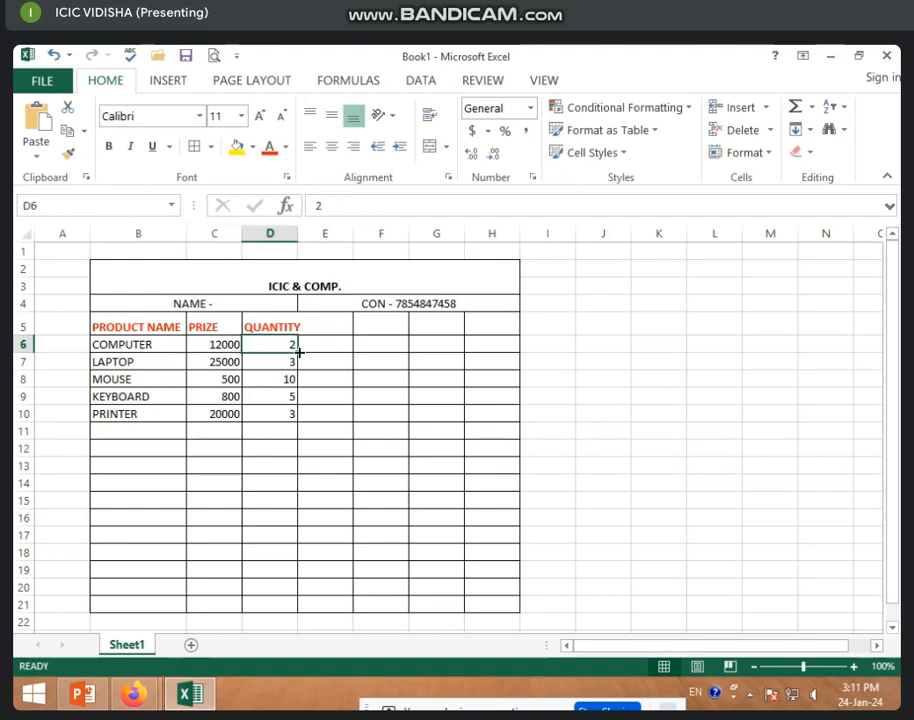
click(326, 347)
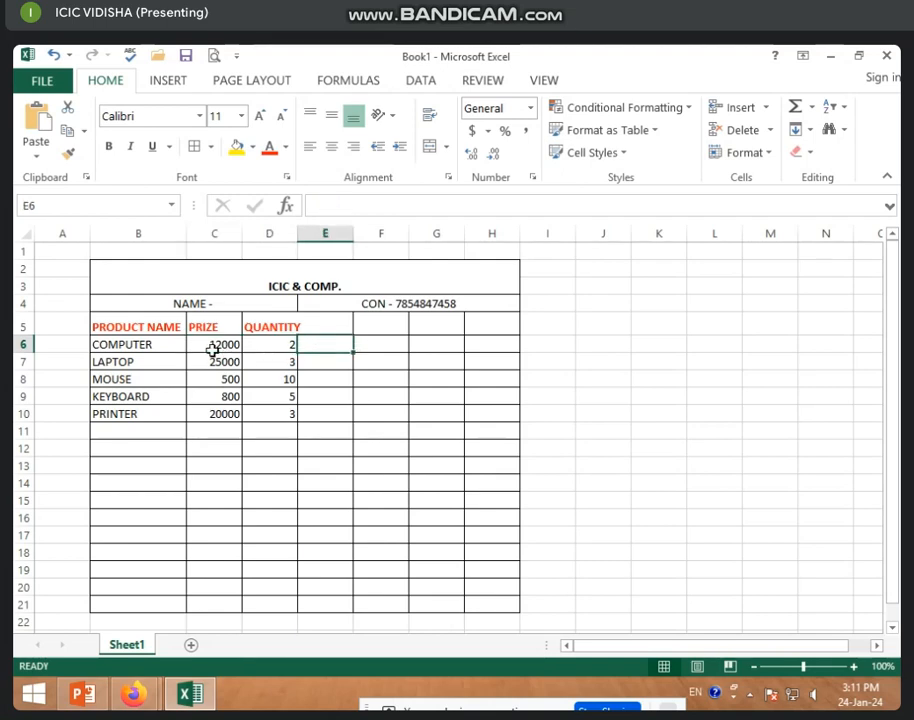
Head column E as AMT. and enter =C6*D6 in E6.
click(311, 325)
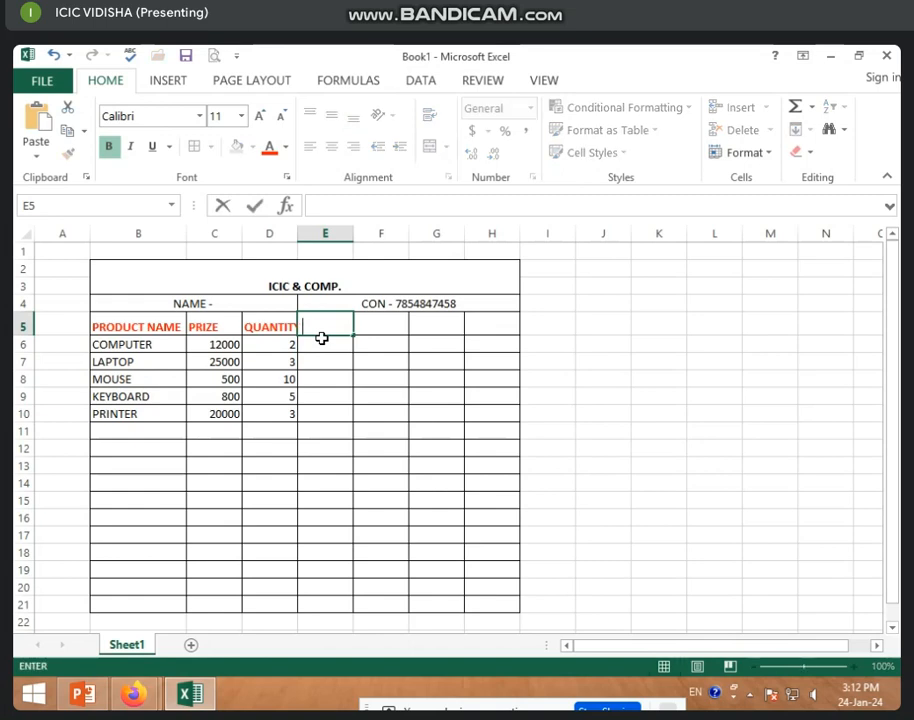
text(AMT.)
key(Return)
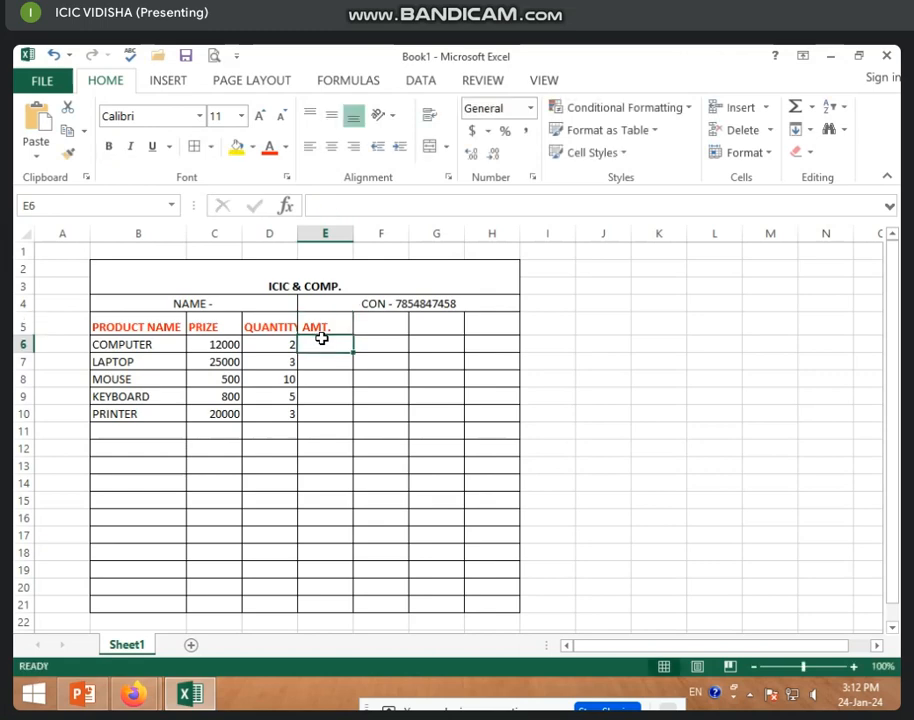
text(=)
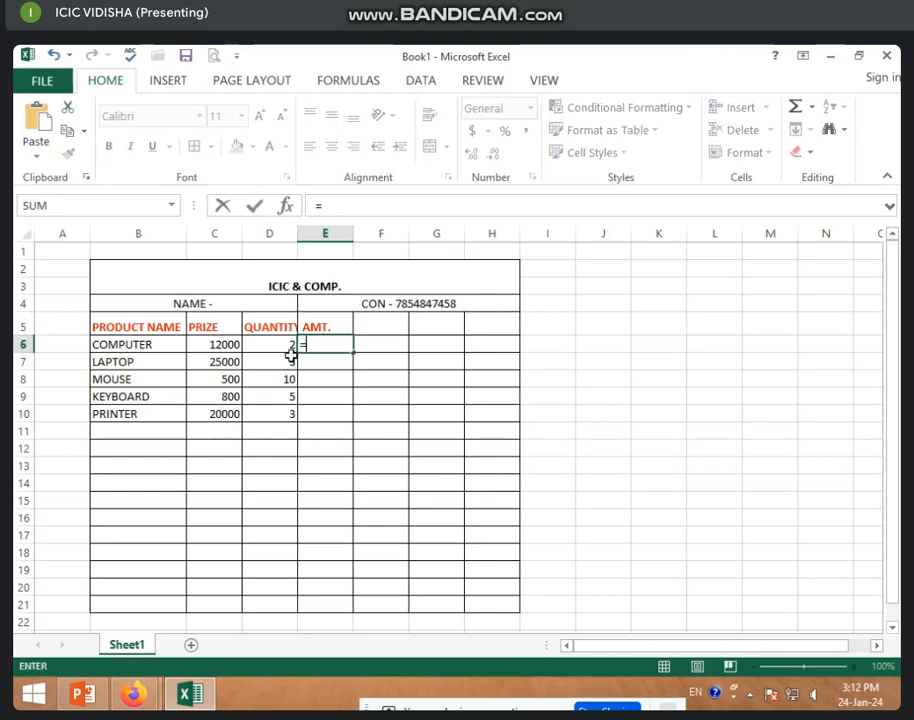
click(222, 345)
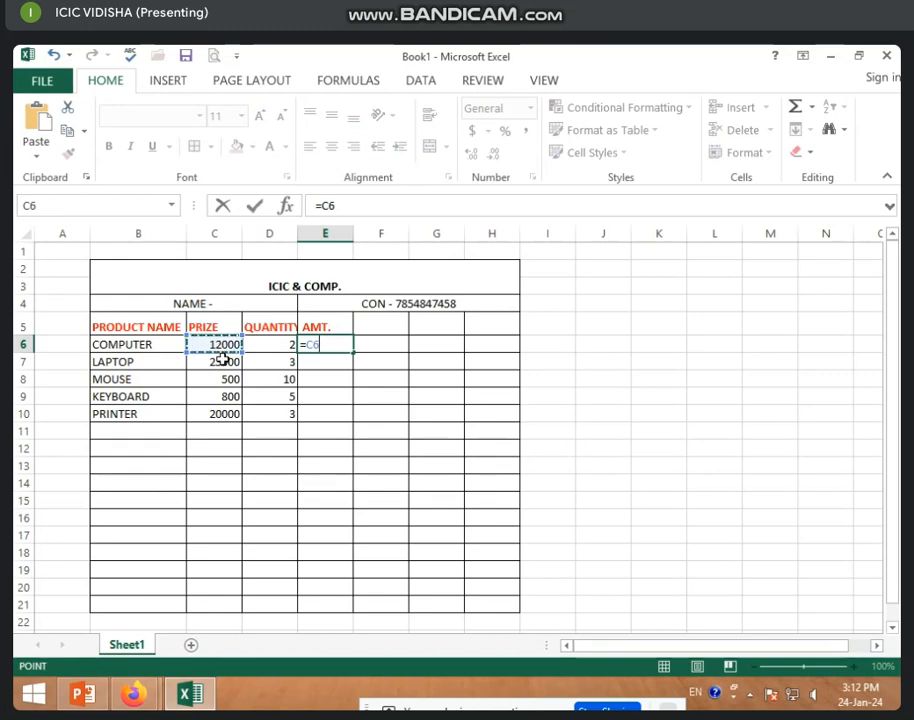
text(*)
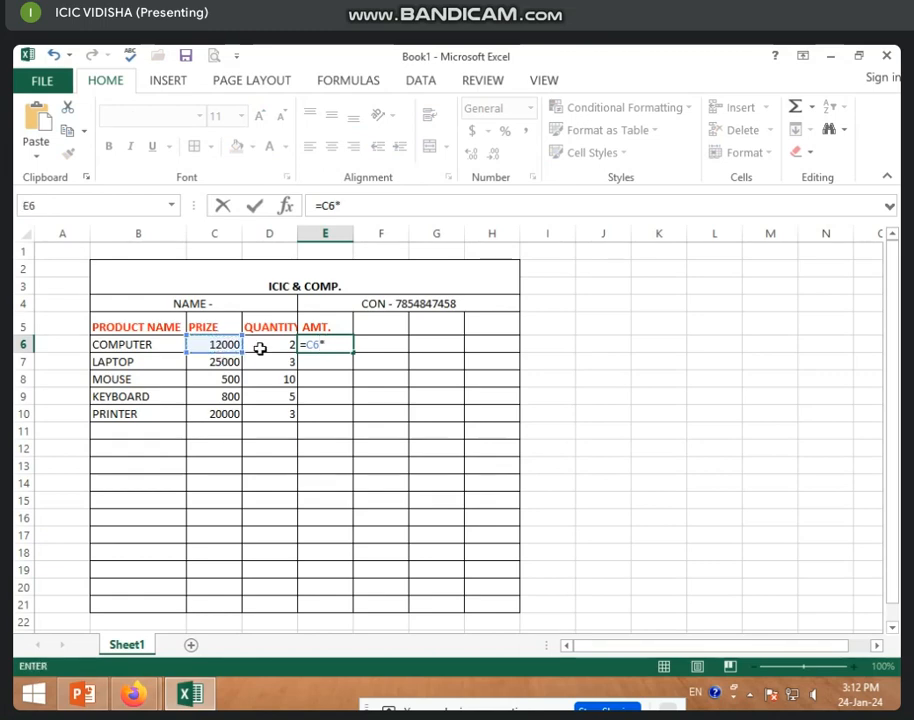
click(267, 346)
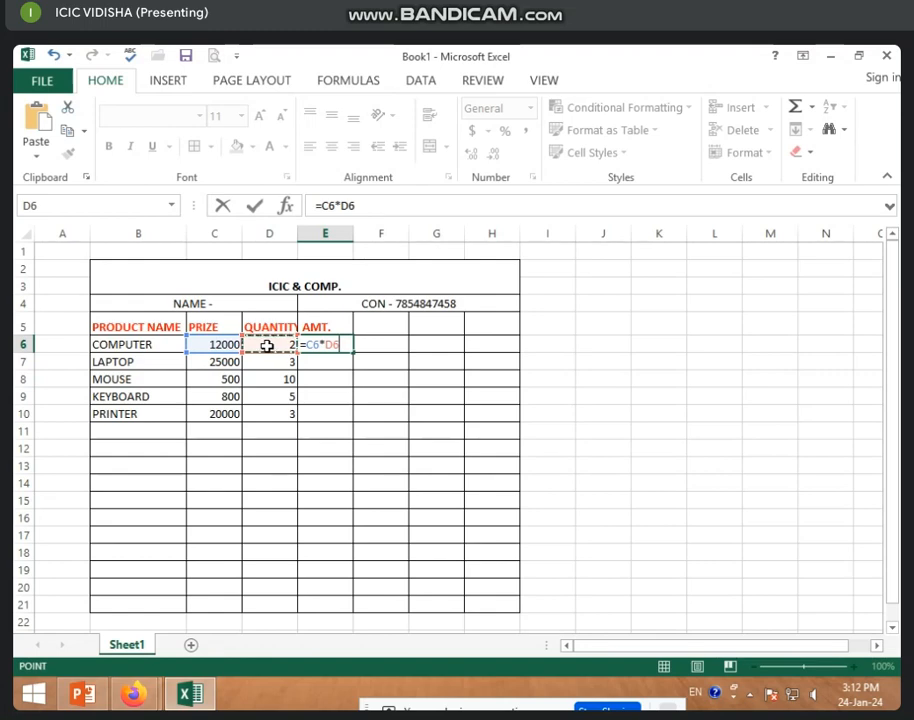
key(Return)
Fill the amount formula down to E10, giving 24000, 75000, 5000, 4000 and 60000.
click(320, 346)
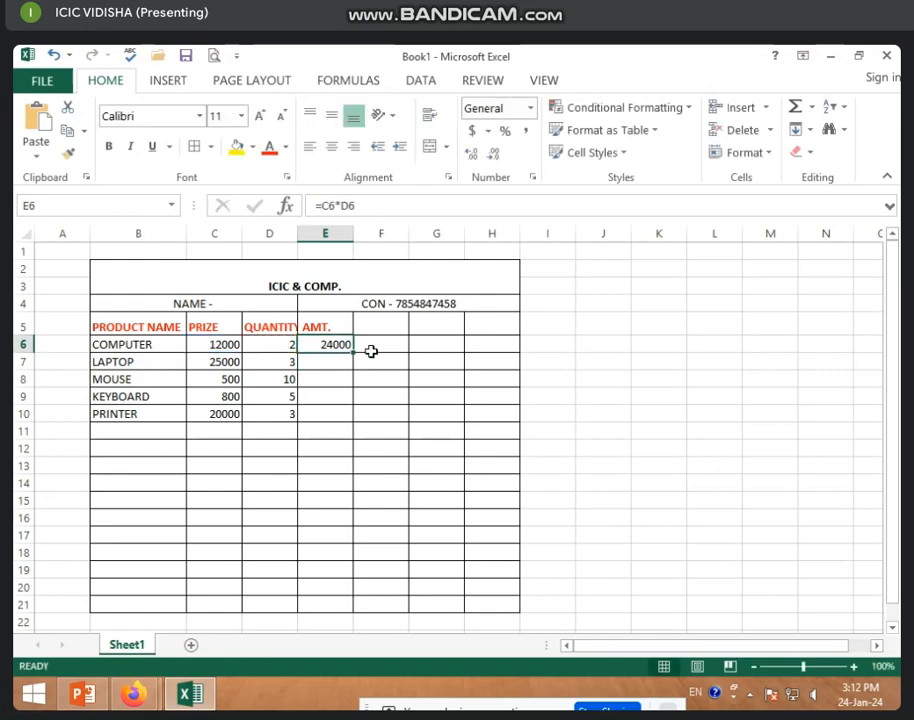
drag(353, 352, 350, 426)
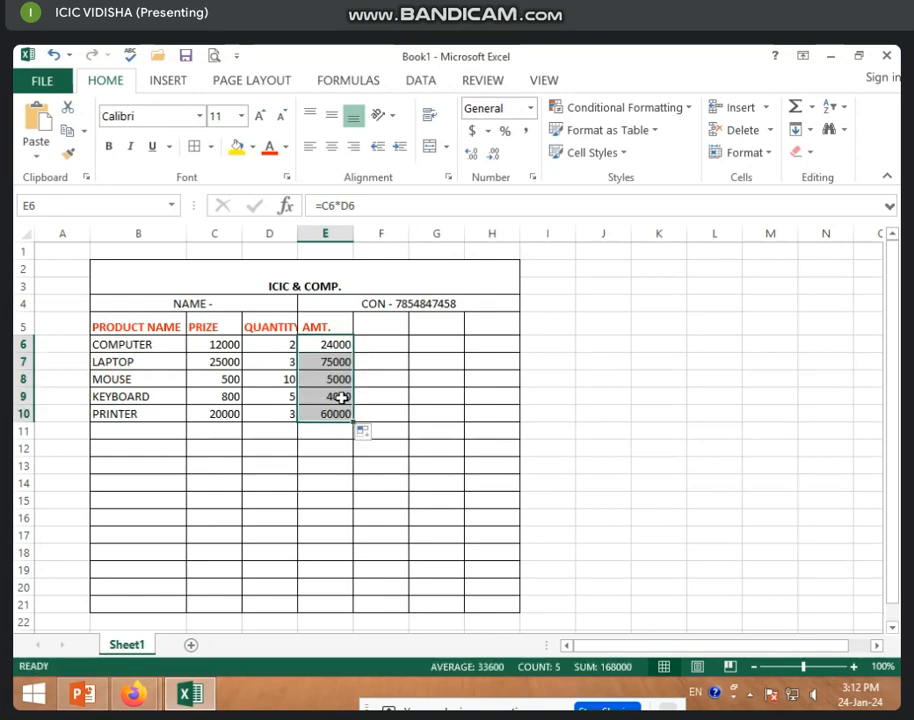
click(270, 365)
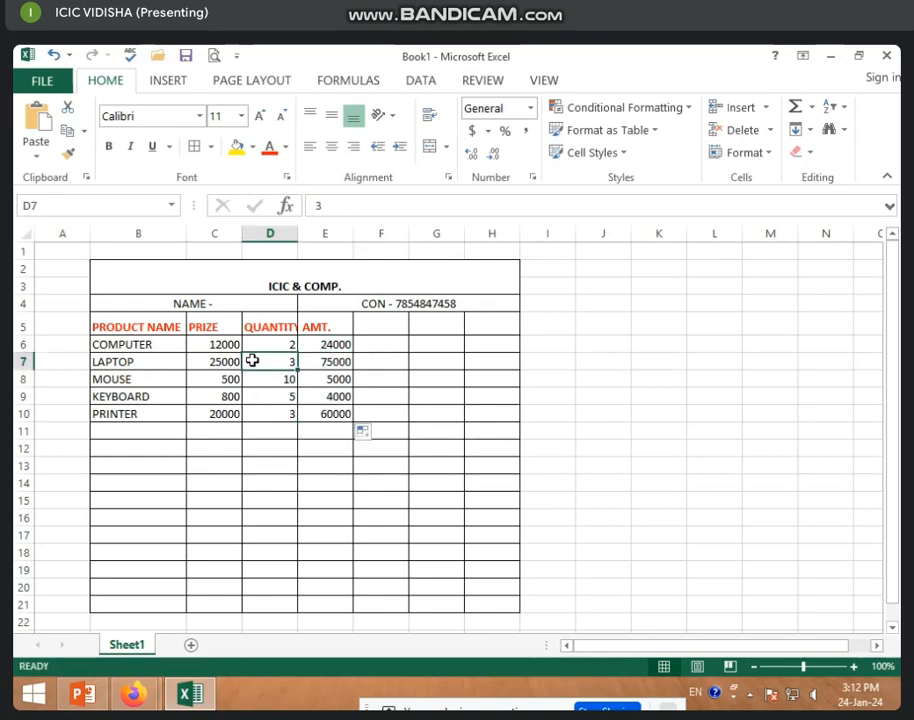
click(341, 361)
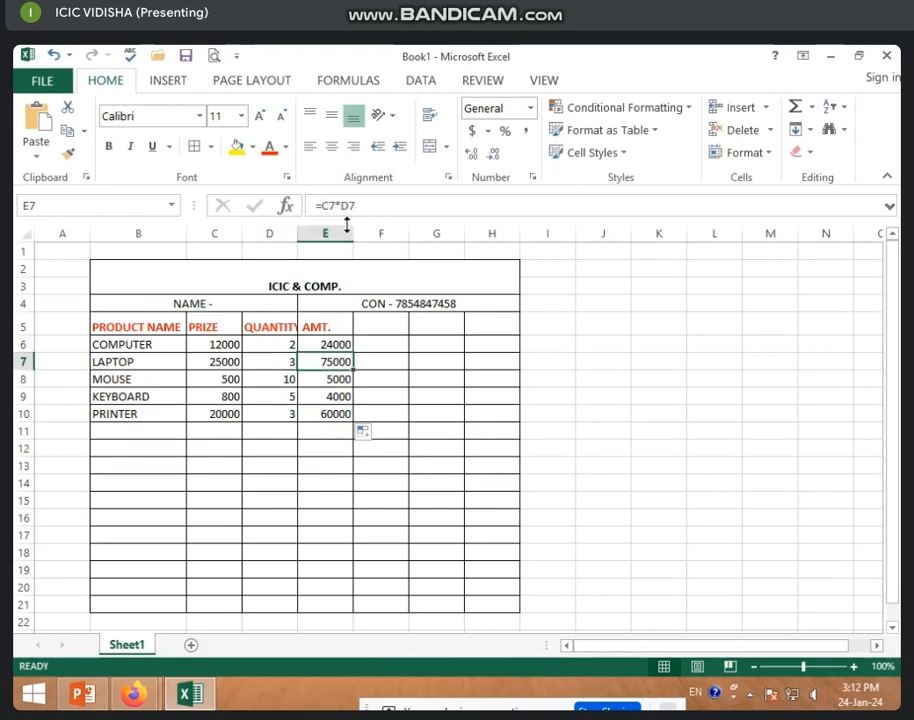
click(324, 343)
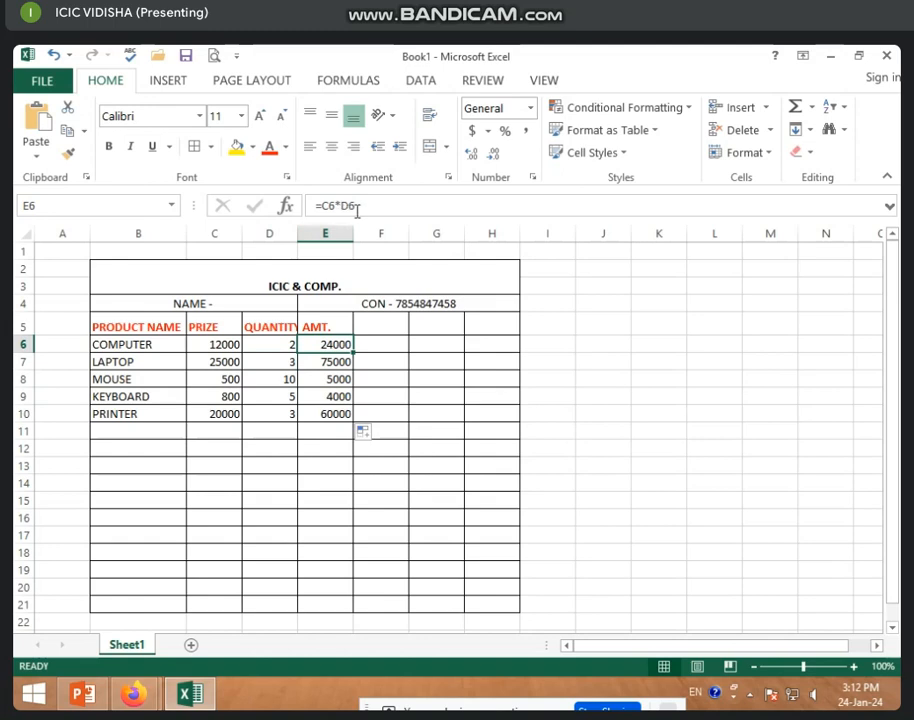
click(341, 446)
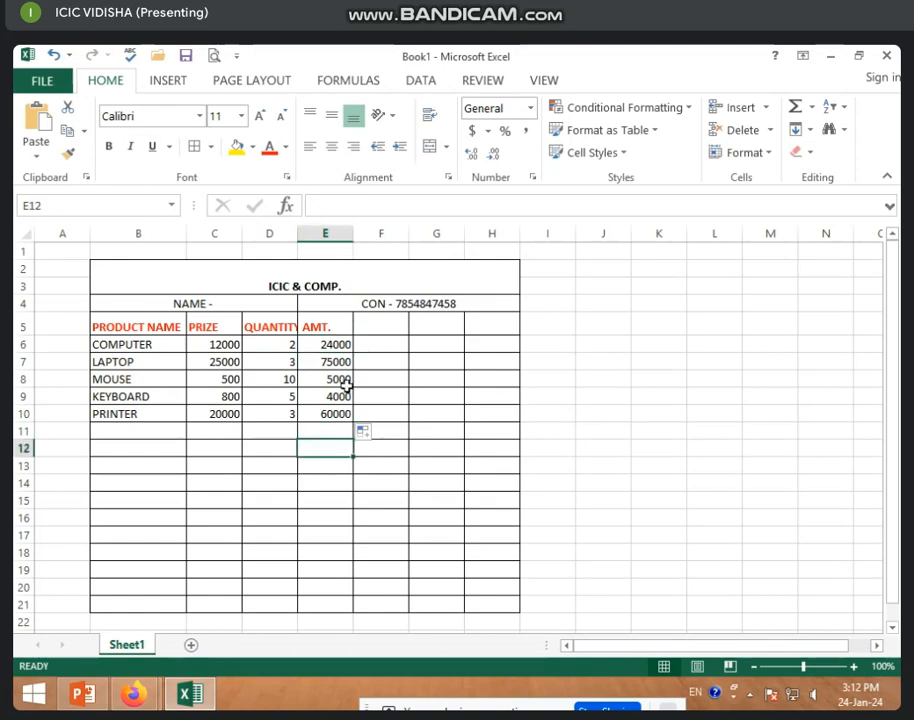
Put the heading DISC in F5 and the value 5 in F6.
click(390, 325)
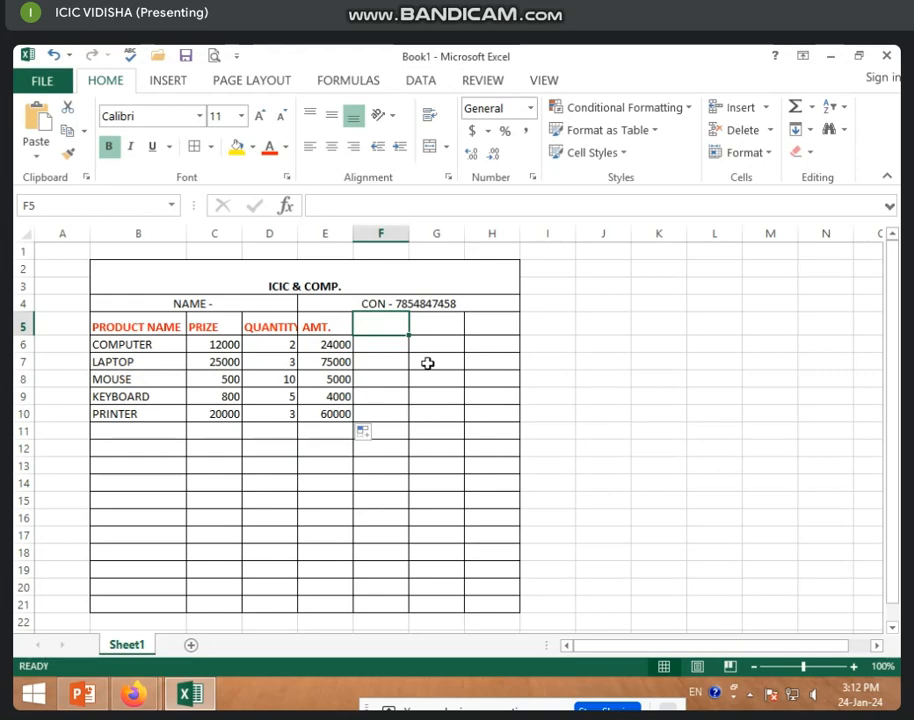
text(D)
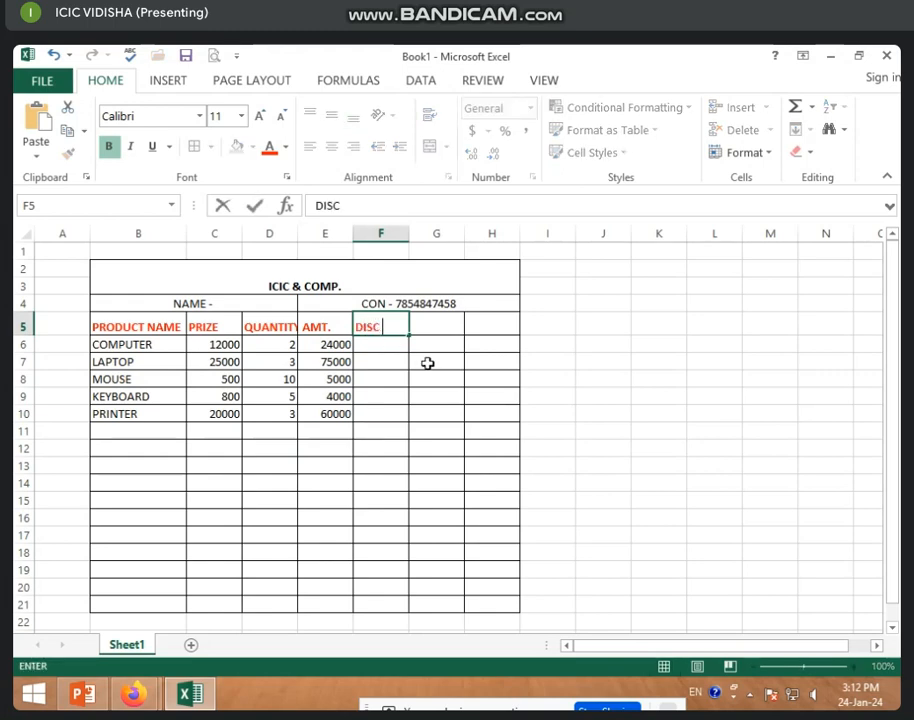
text(ISC)
key(Return)
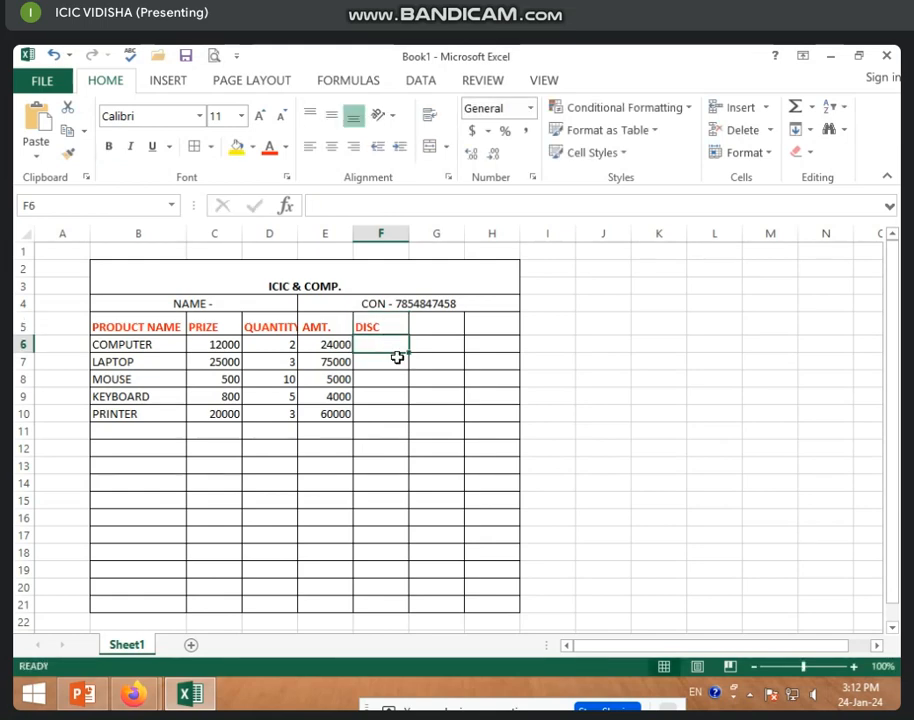
text(5)
key(Return)
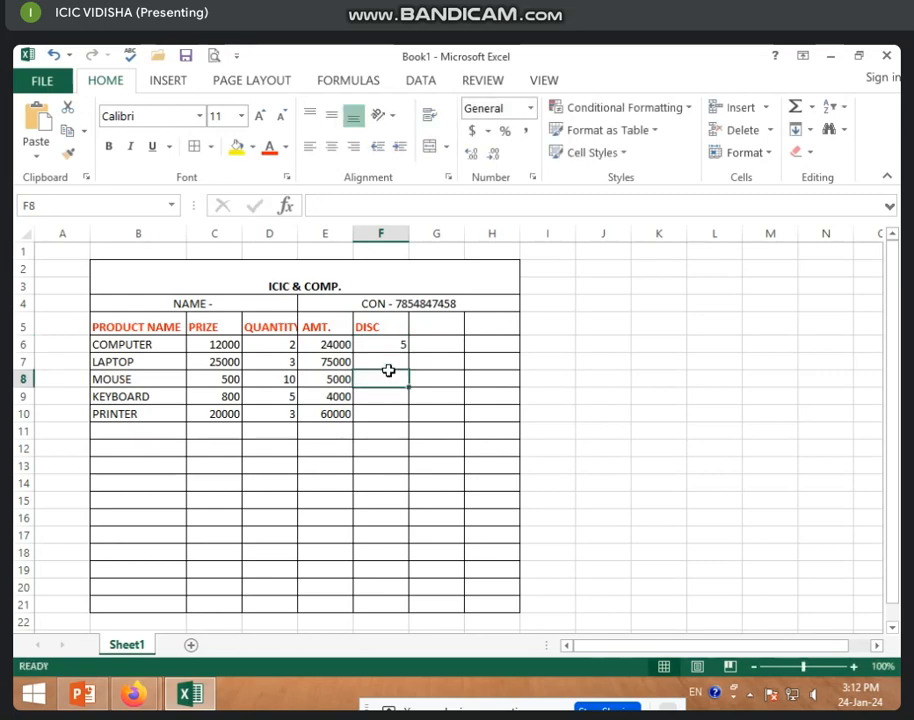
Select the discount cells from F6 down to F10.
click(383, 342)
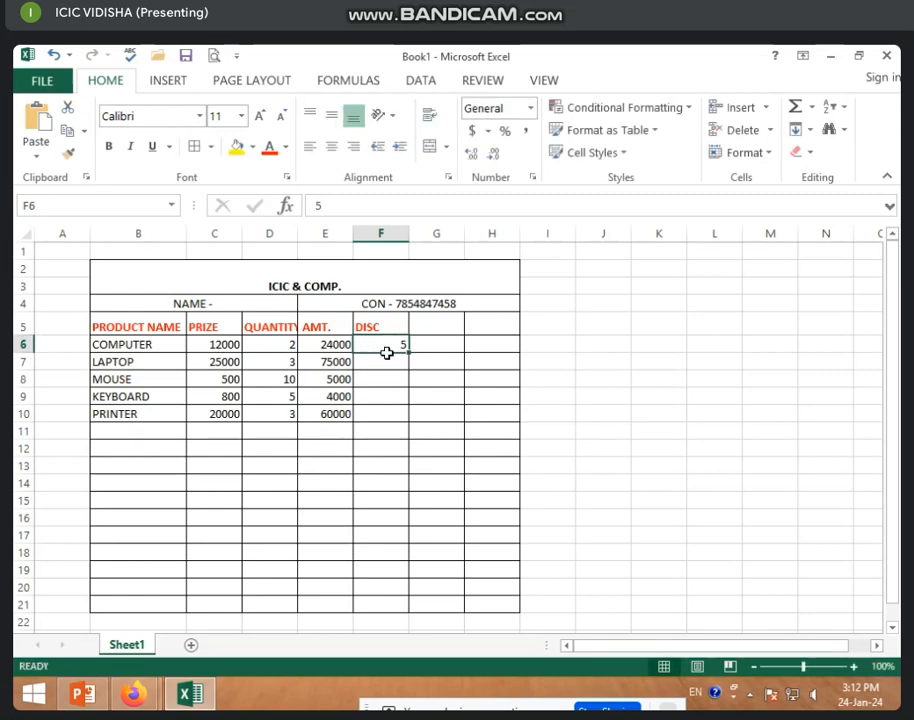
click(370, 410)
click(373, 343)
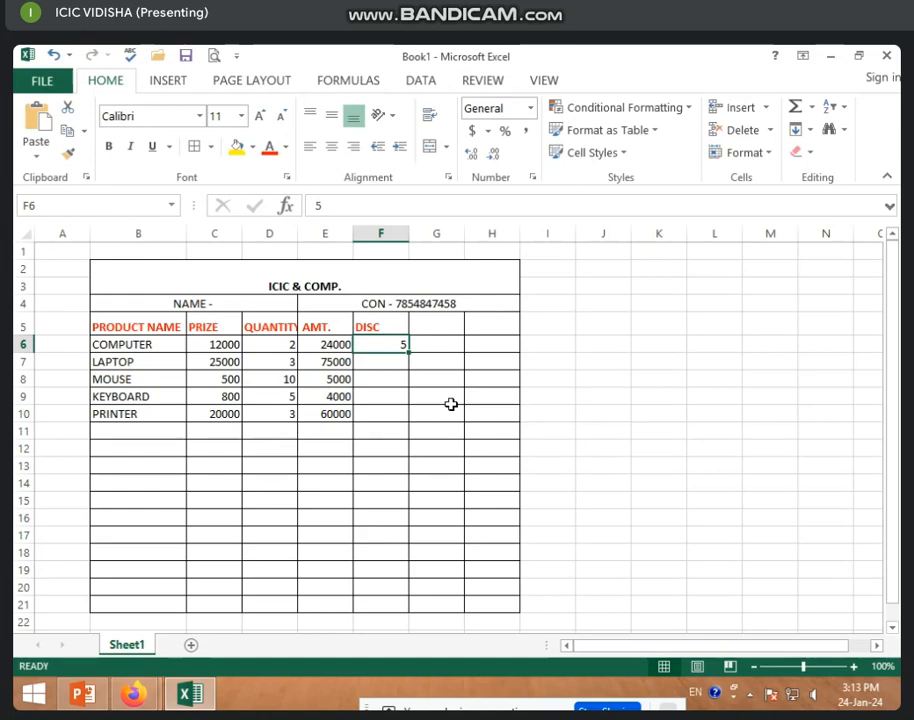
click(400, 408)
drag(380, 345, 384, 412)
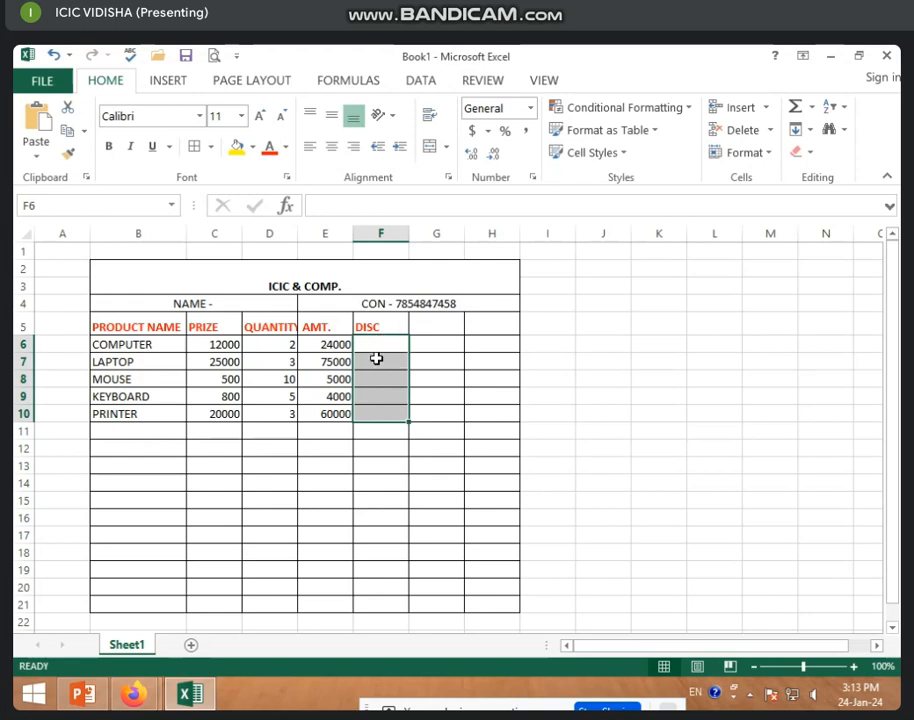
Apply the Percentage number format to the discount cells F6:F10.
drag(375, 345, 378, 413)
click(531, 109)
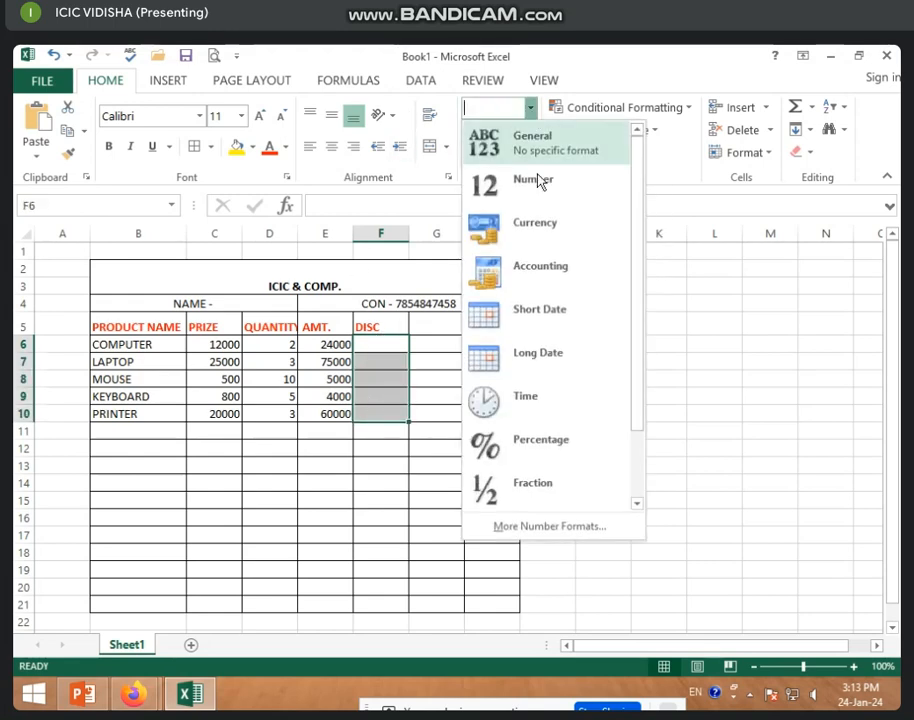
click(550, 447)
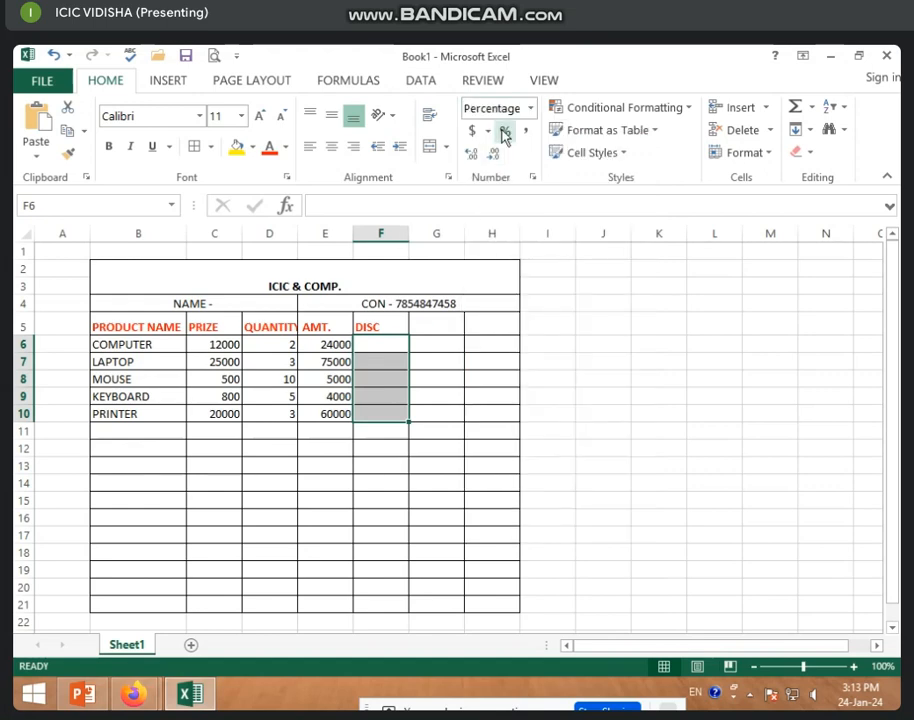
Re-enter 5 in F6 so COMPUTER's discount shows as 5.00%.
click(412, 343)
click(380, 343)
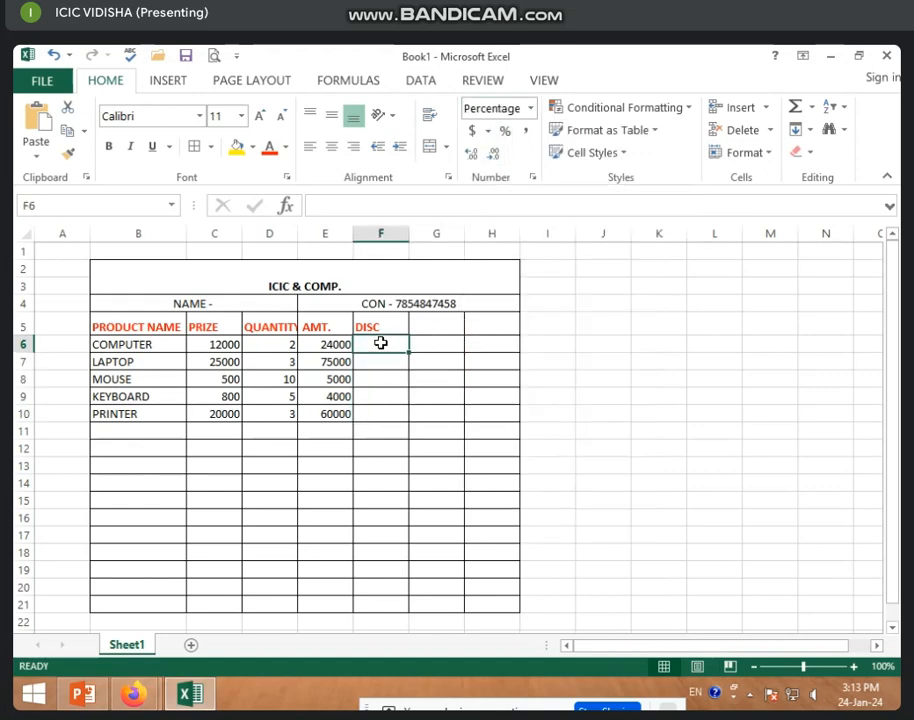
text(5)
click(405, 410)
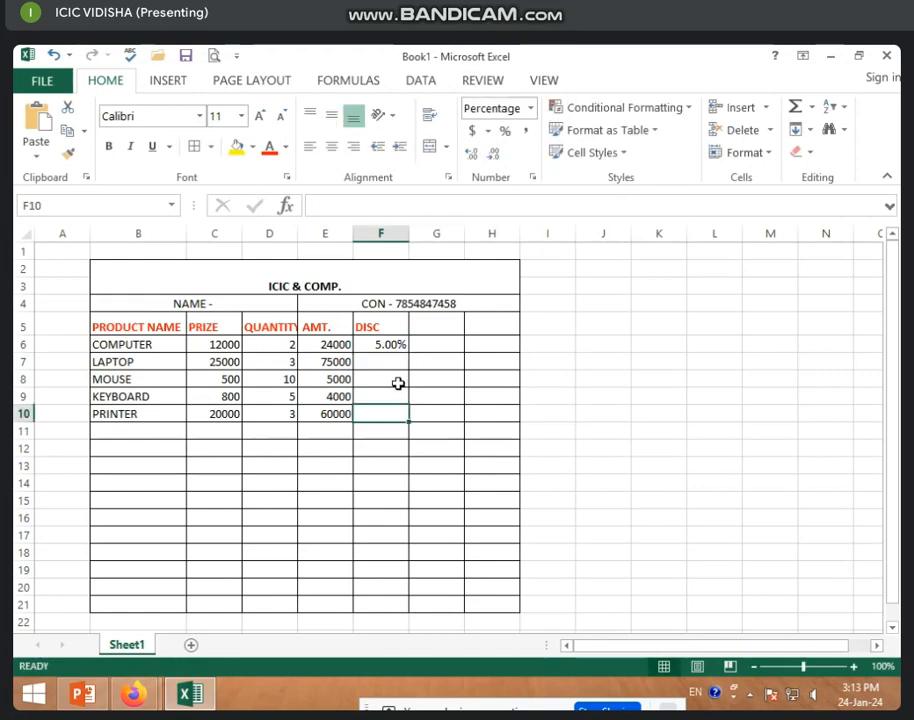
click(368, 392)
click(367, 361)
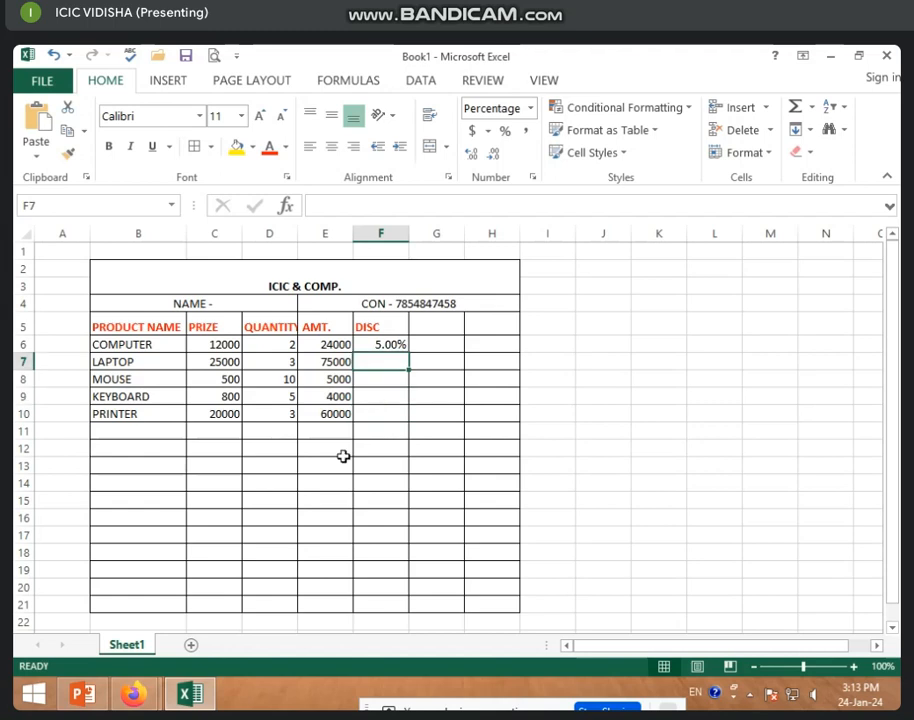
click(174, 469)
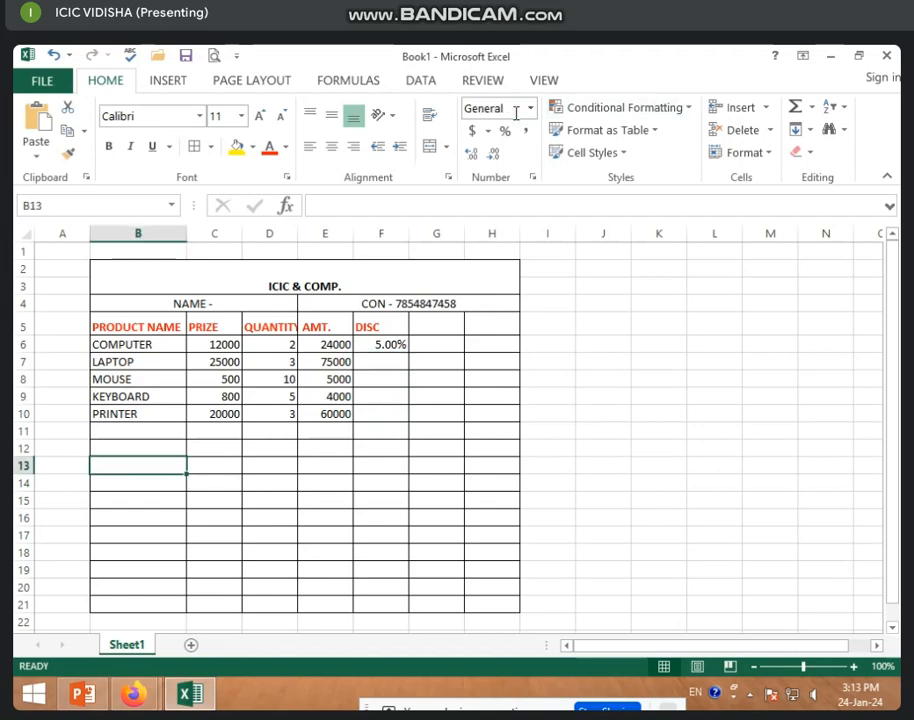
Test entering 5% in spare cell L10 and compare it with F6's 5.00%.
click(719, 419)
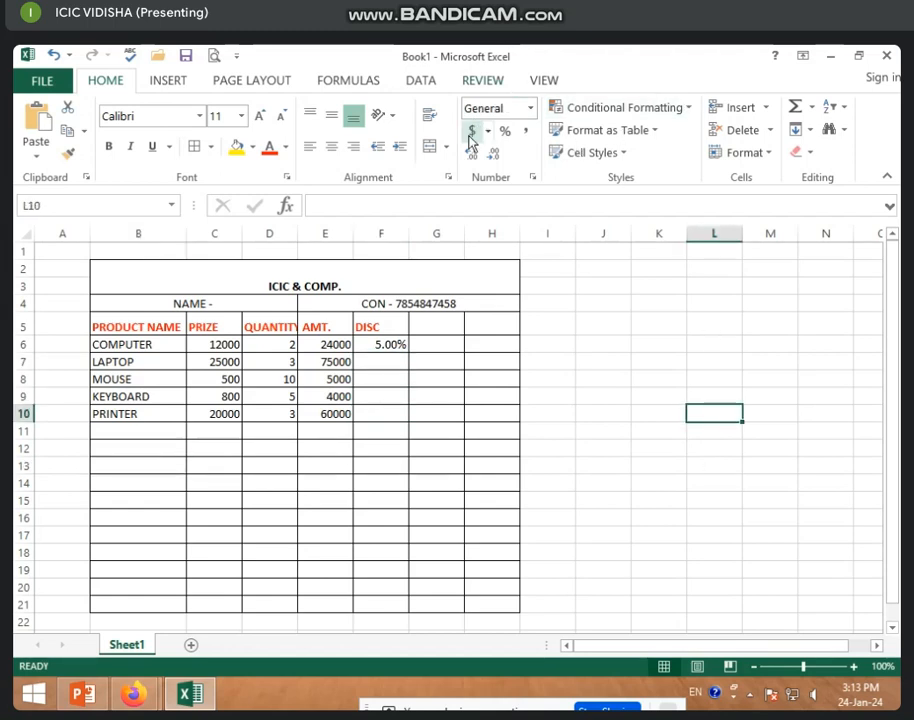
text(5)
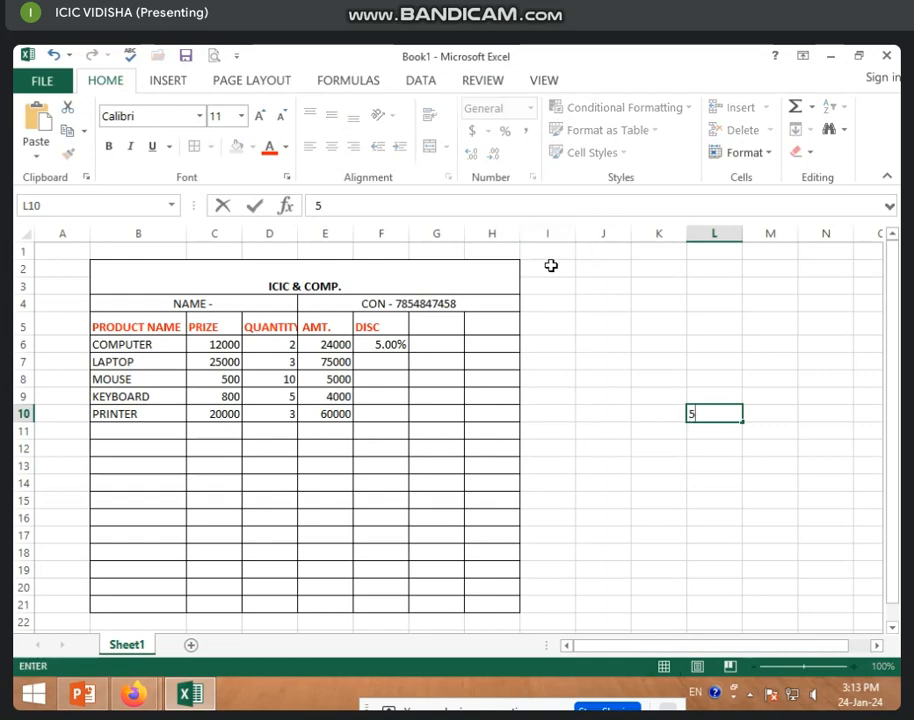
click(603, 326)
click(719, 413)
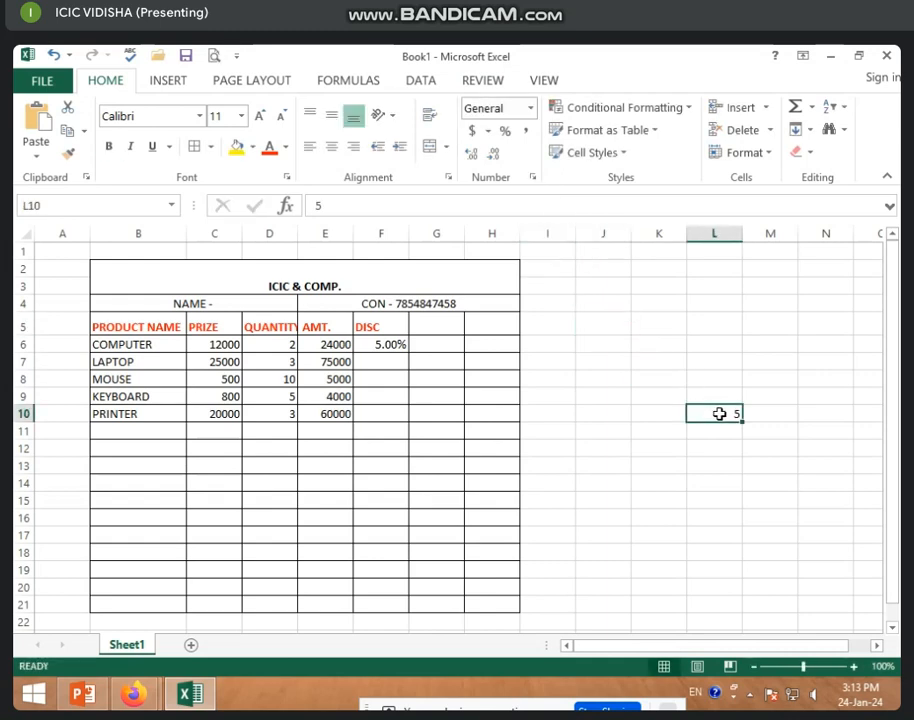
double_click(722, 410)
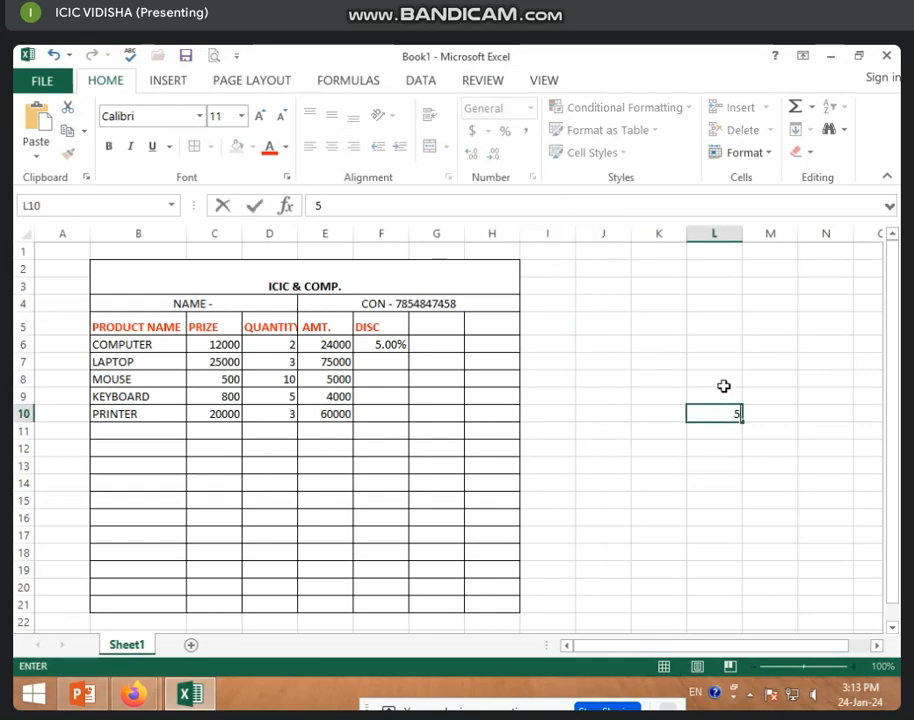
text(%)
click(683, 428)
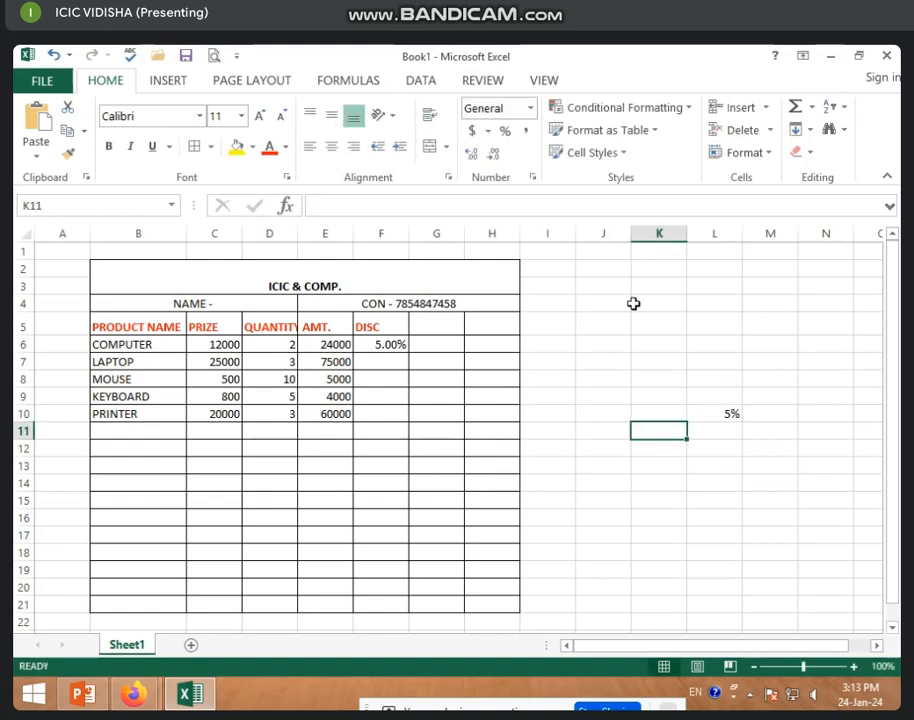
click(735, 412)
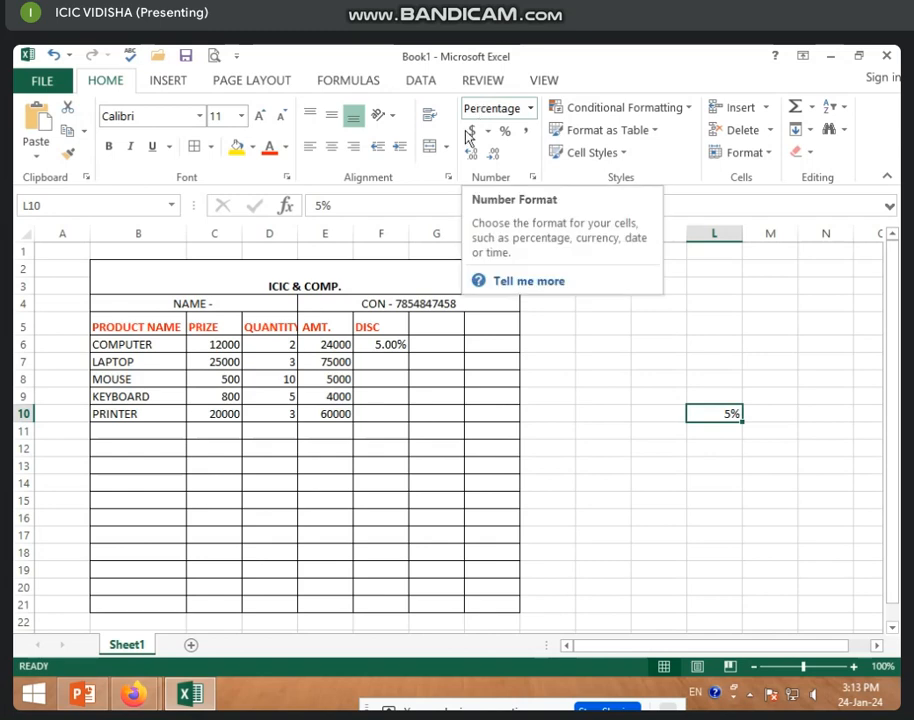
click(381, 362)
click(388, 344)
click(441, 324)
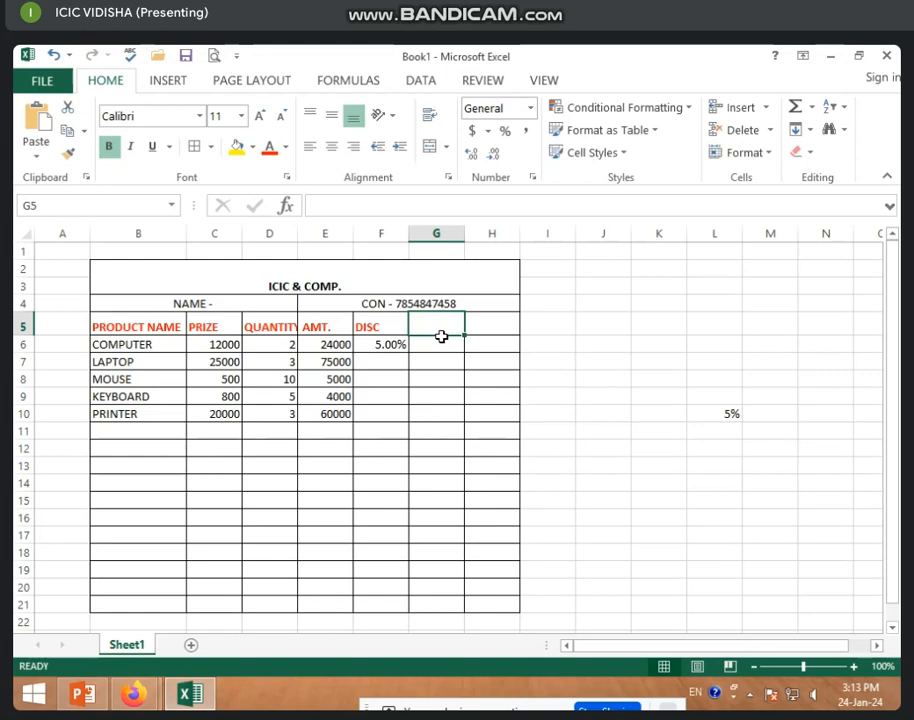
Reduce F6's decimal places so COMPUTER's discount displays as 5%.
click(390, 347)
click(397, 374)
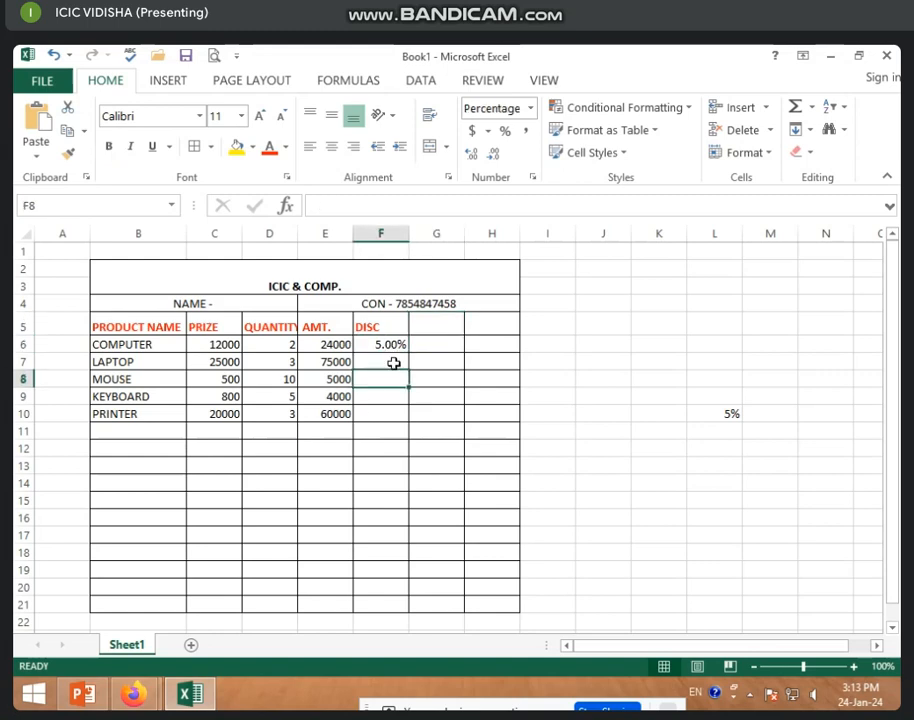
click(394, 363)
click(384, 344)
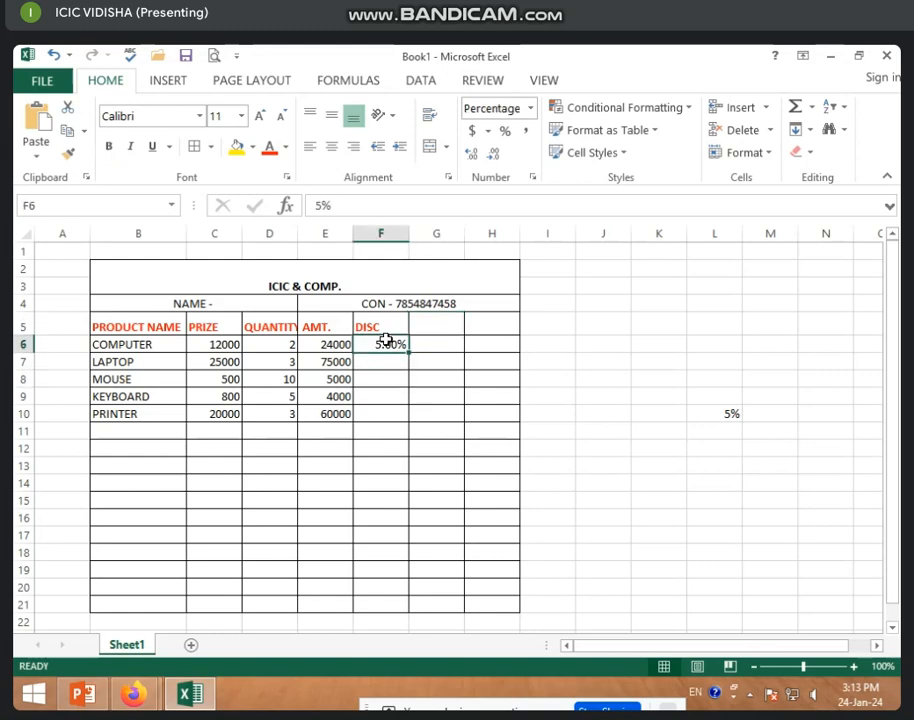
click(472, 153)
click(496, 155)
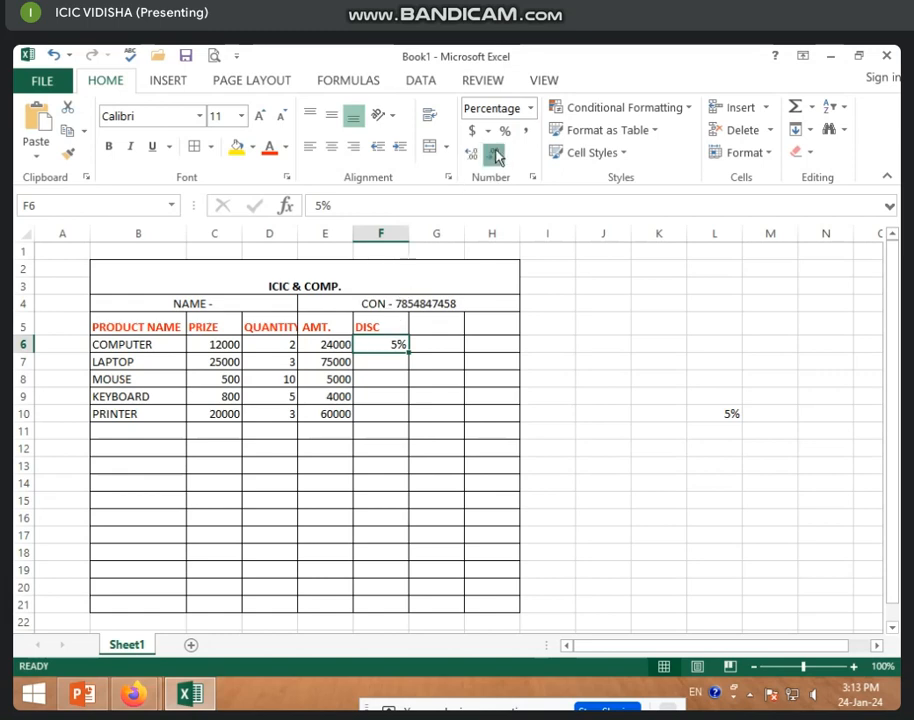
Enter discounts 10%, 5%, 3% and 8% in F7:F10 for LAPTOP, MOUSE, KEYBOARD, PRINTER.
click(396, 360)
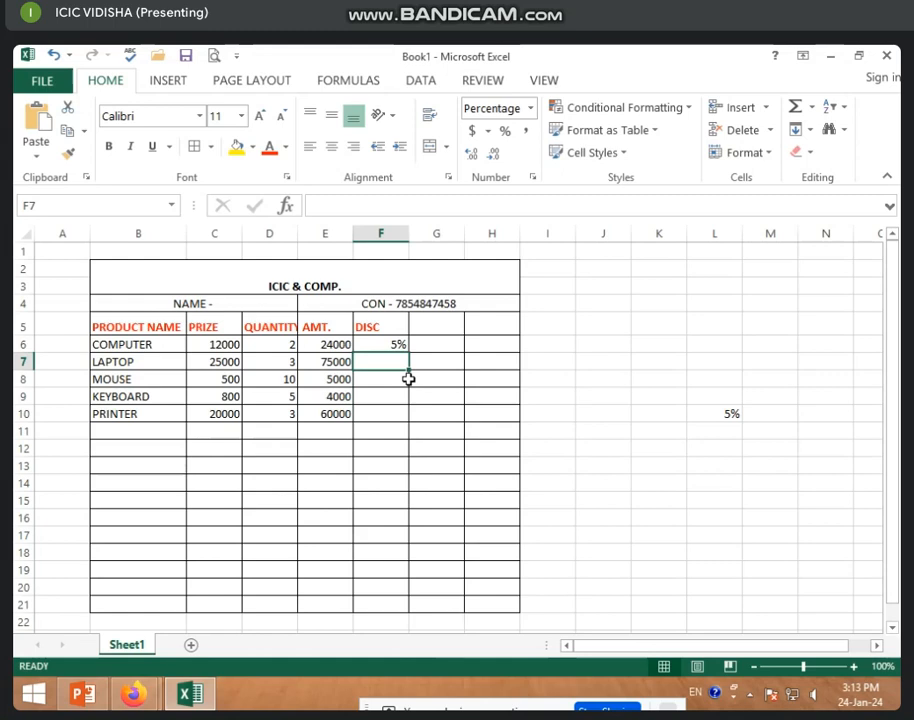
text(6%)
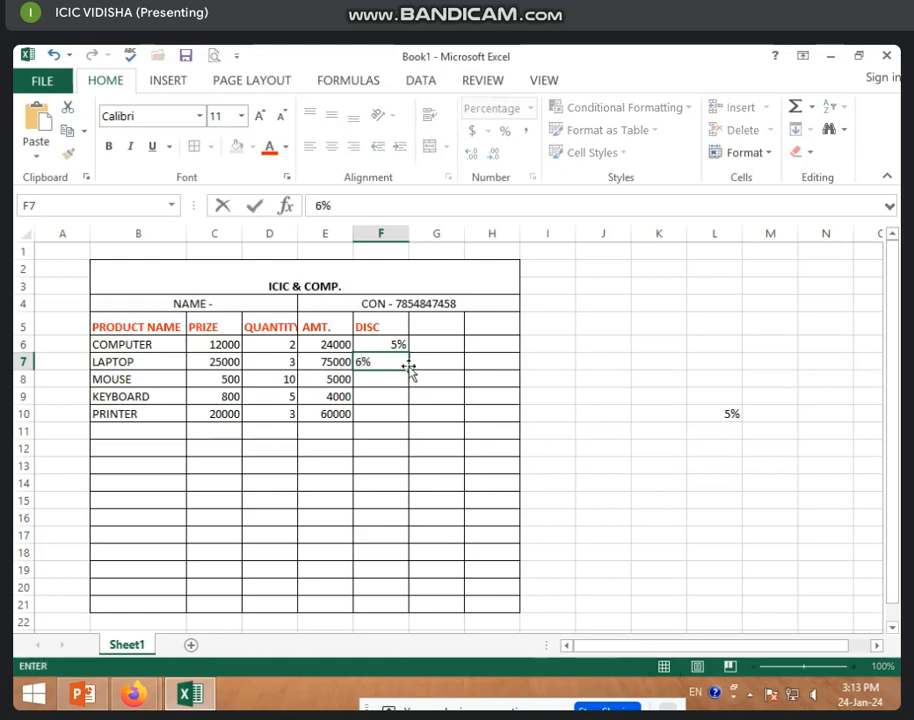
key(Return)
click(390, 363)
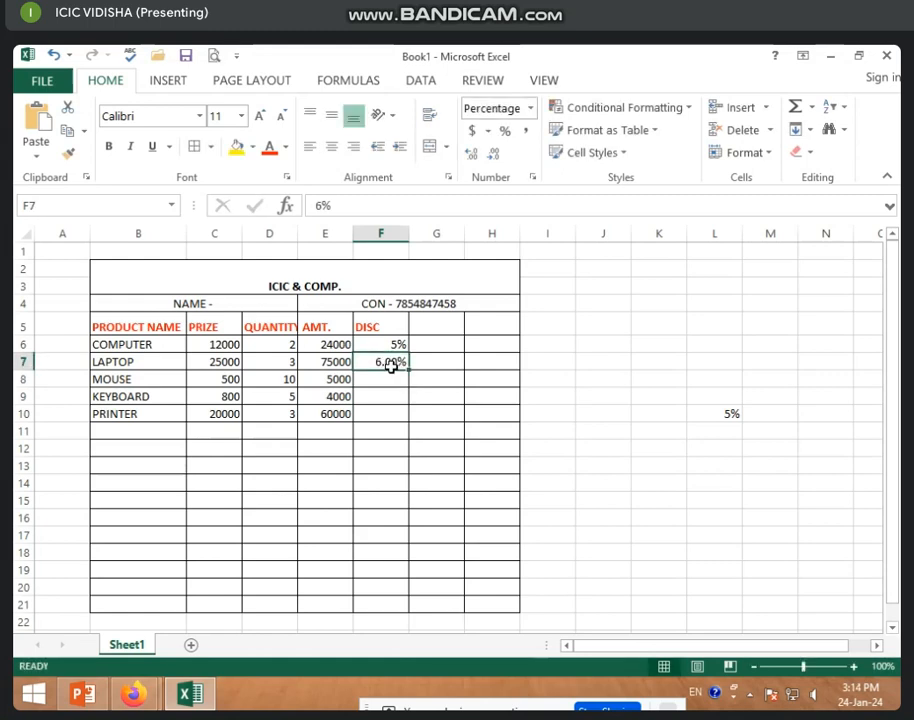
text(10%)
key(Return)
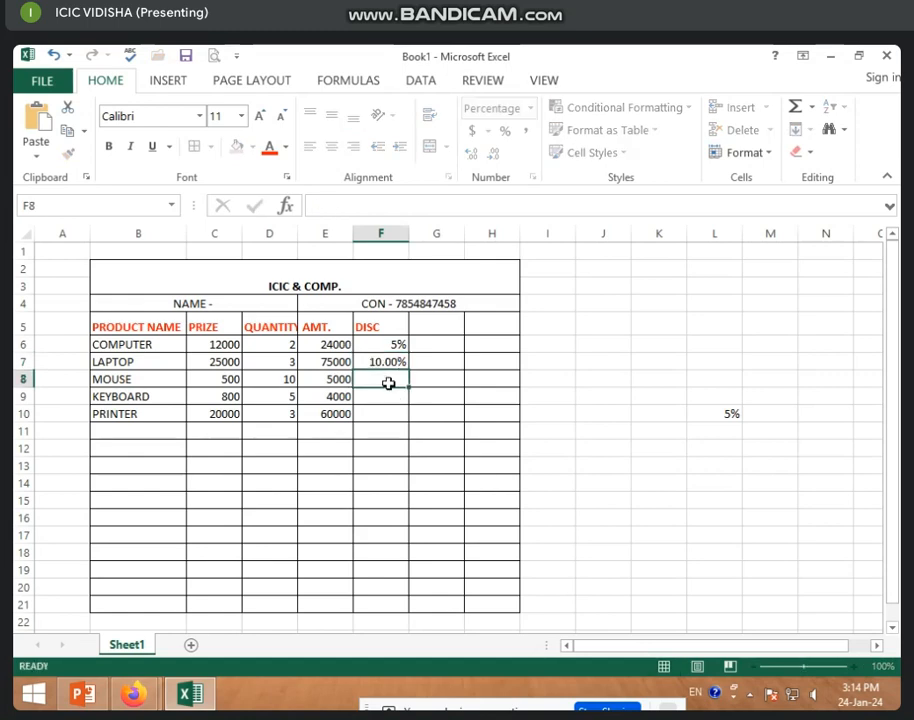
text(5%)
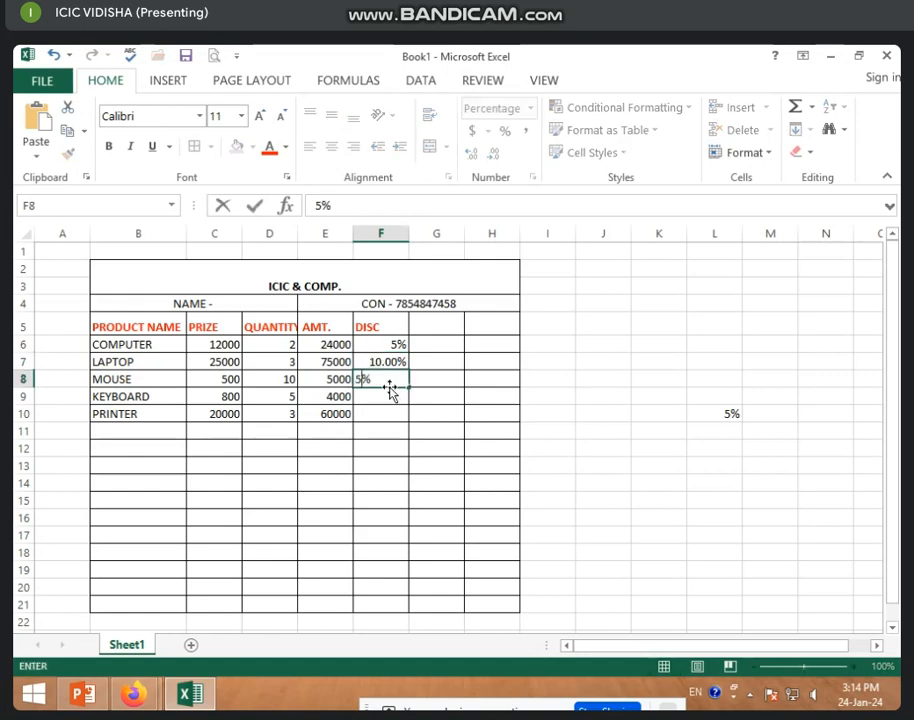
key(Return)
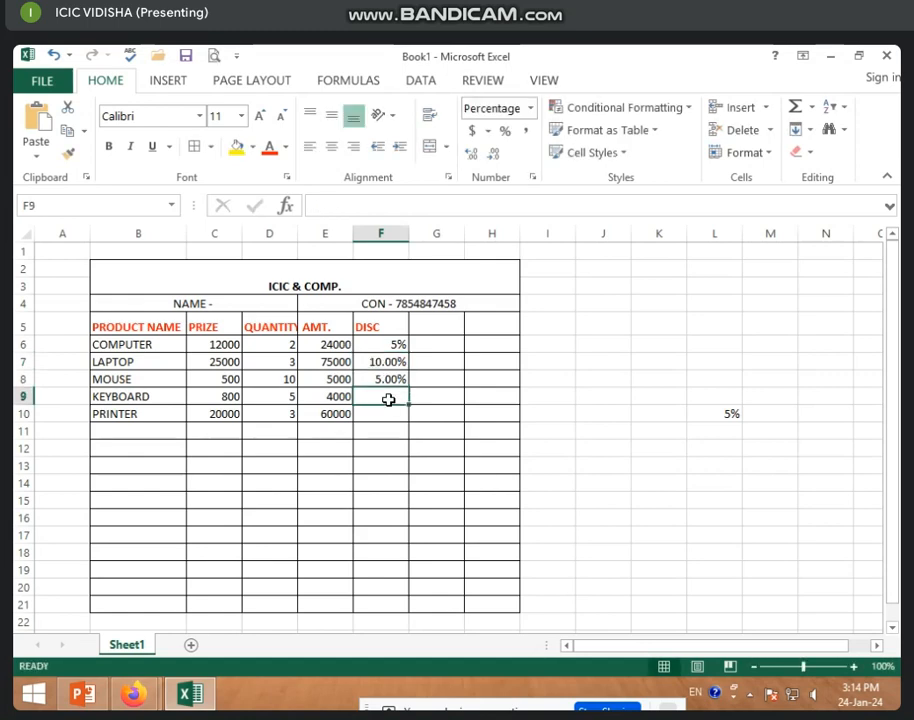
text(3%)
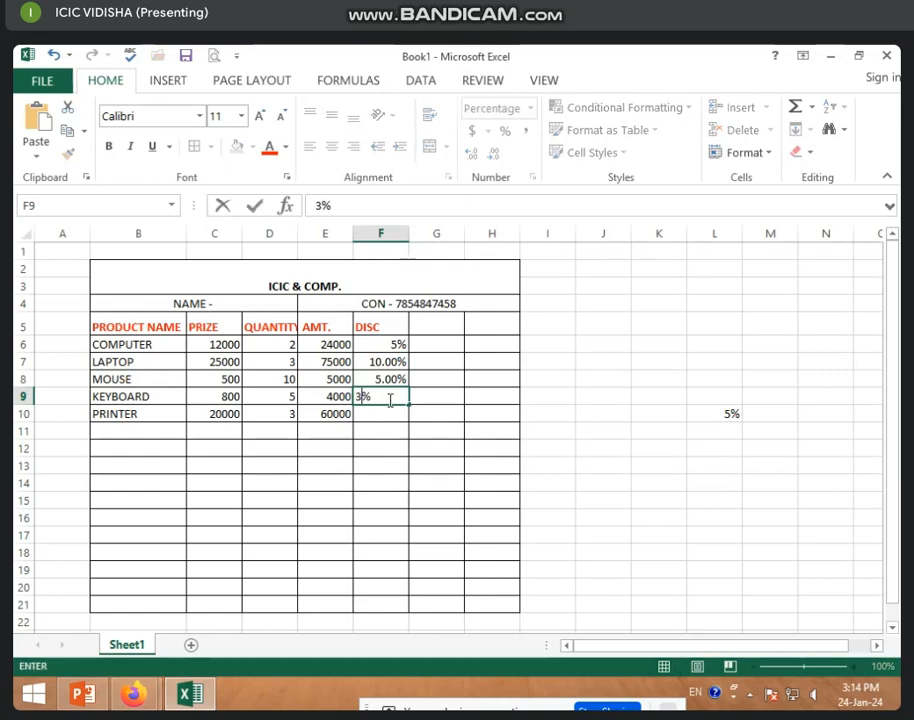
key(Return)
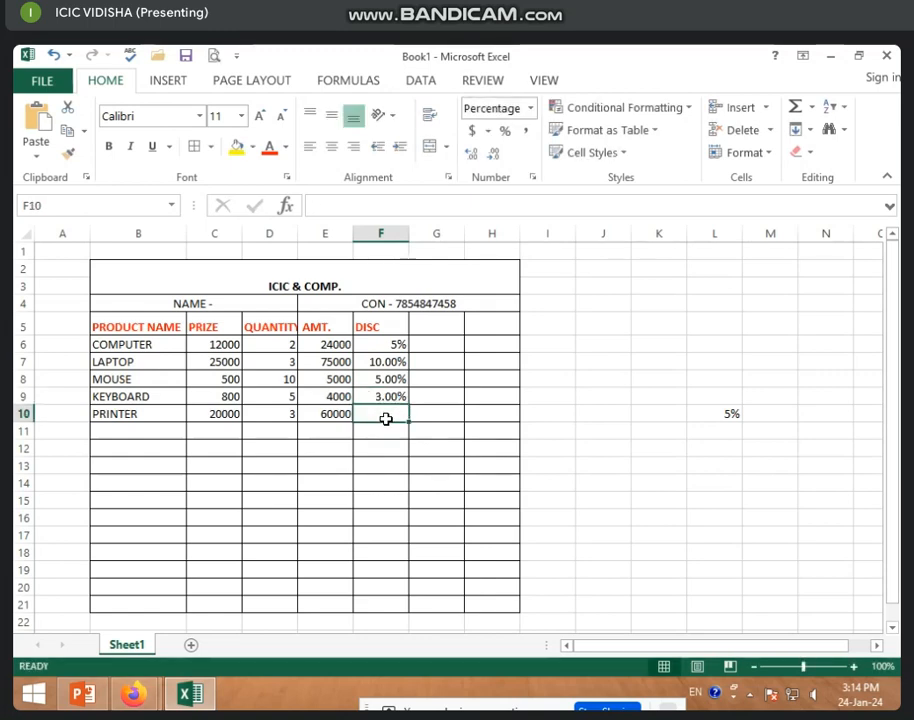
text(8%)
key(Return)
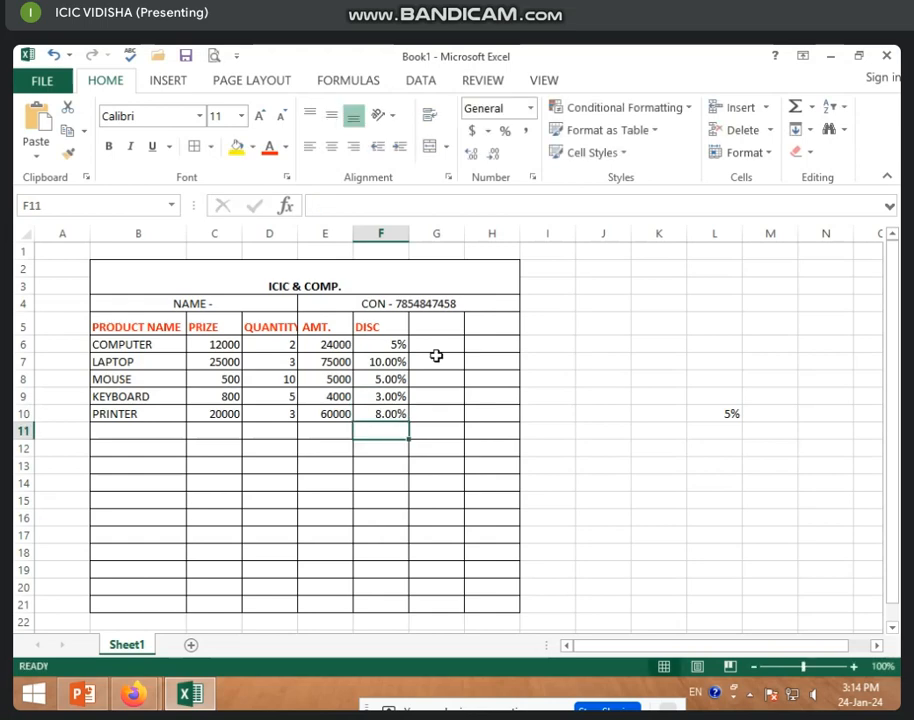
click(437, 345)
Type the heading DISC AMT into cell G5 beside the DISC column.
click(445, 324)
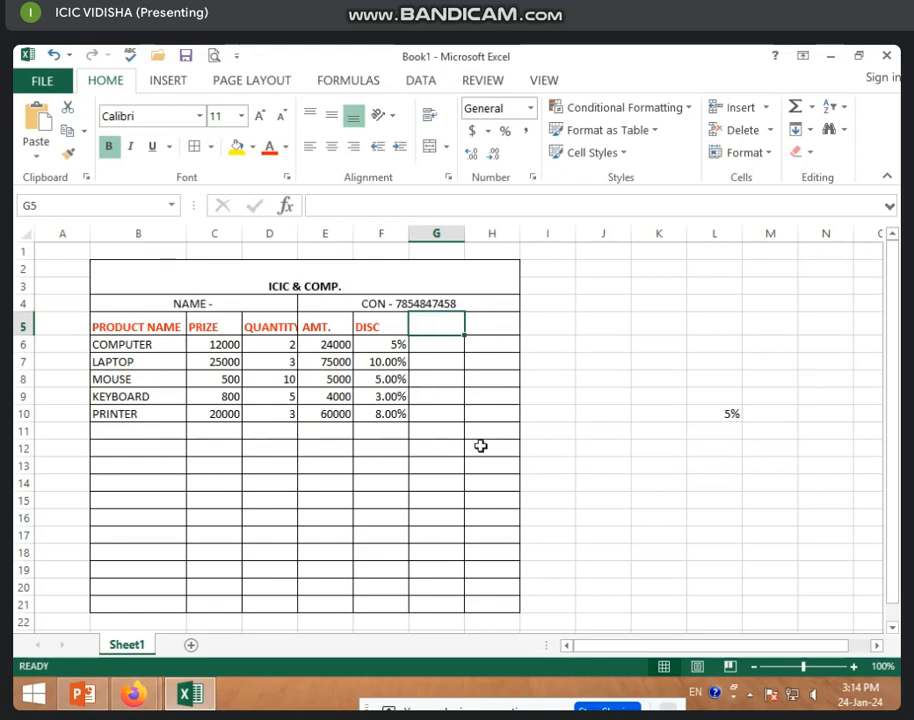
text(DIS)
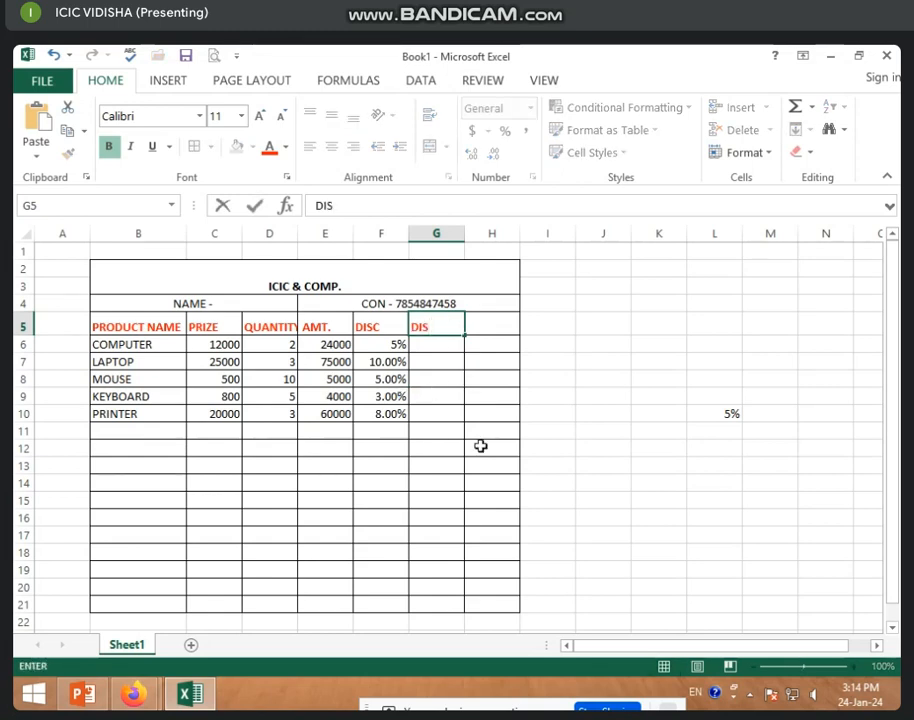
text(C AMT)
key(Return)
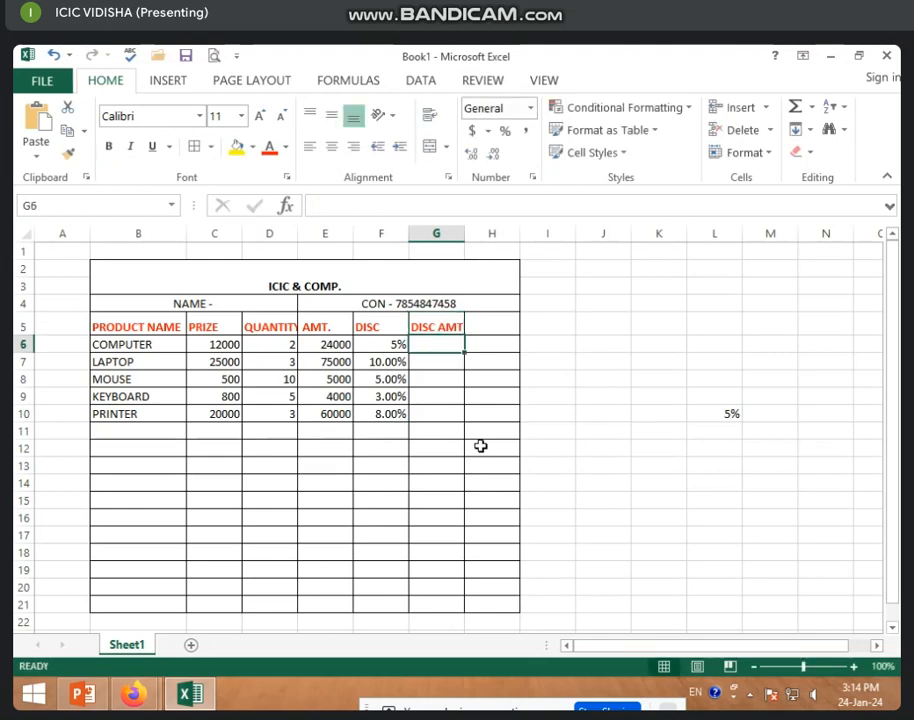
click(393, 346)
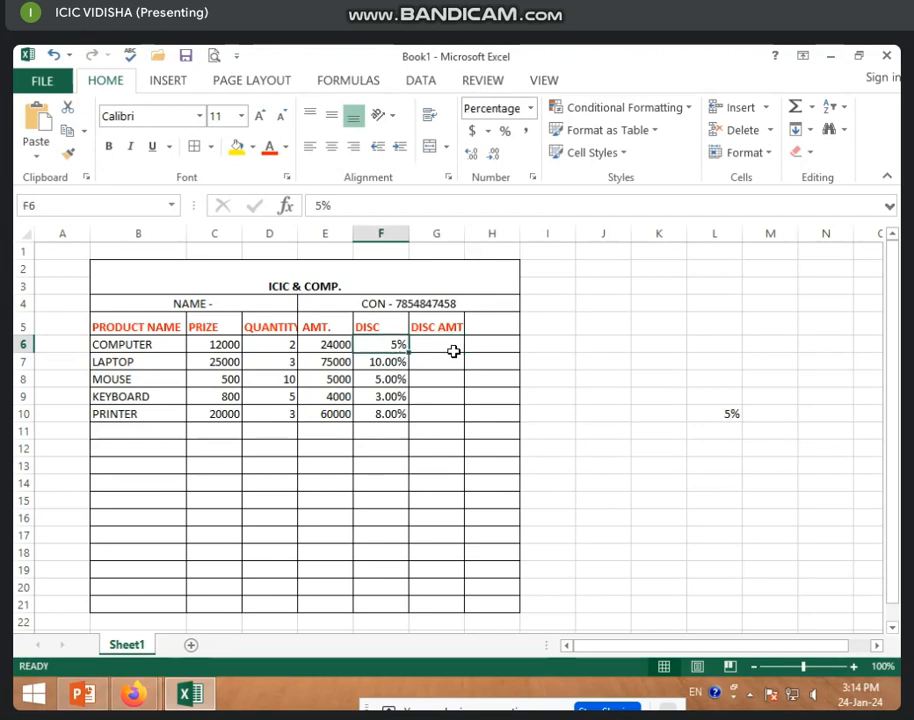
click(453, 351)
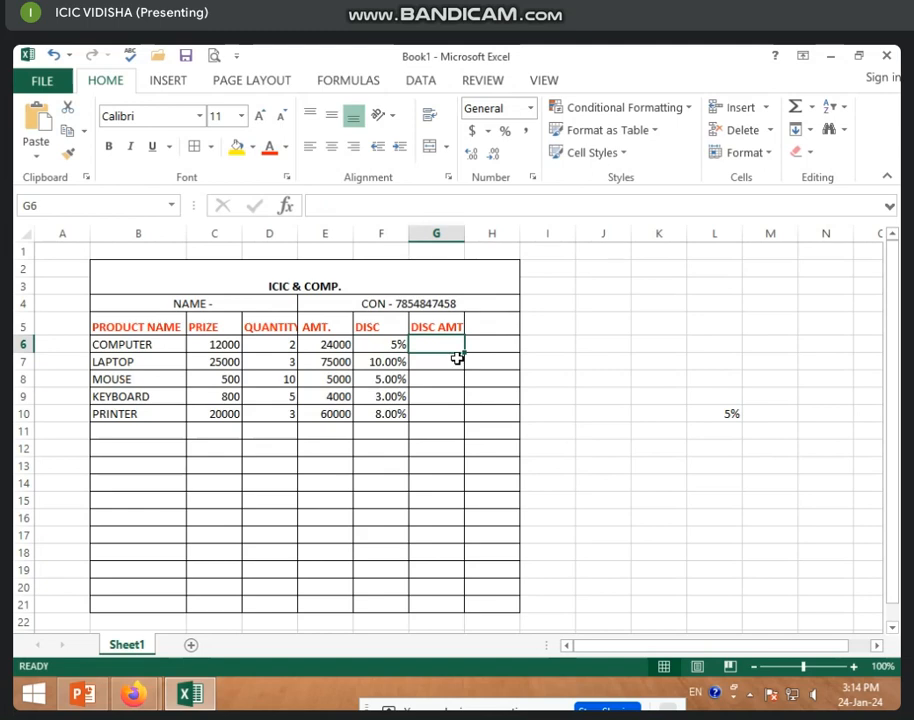
Enter =E6*F6 in G6 and fill to G10, giving 1200, 7500, 250, 120, 4800.
text(=)
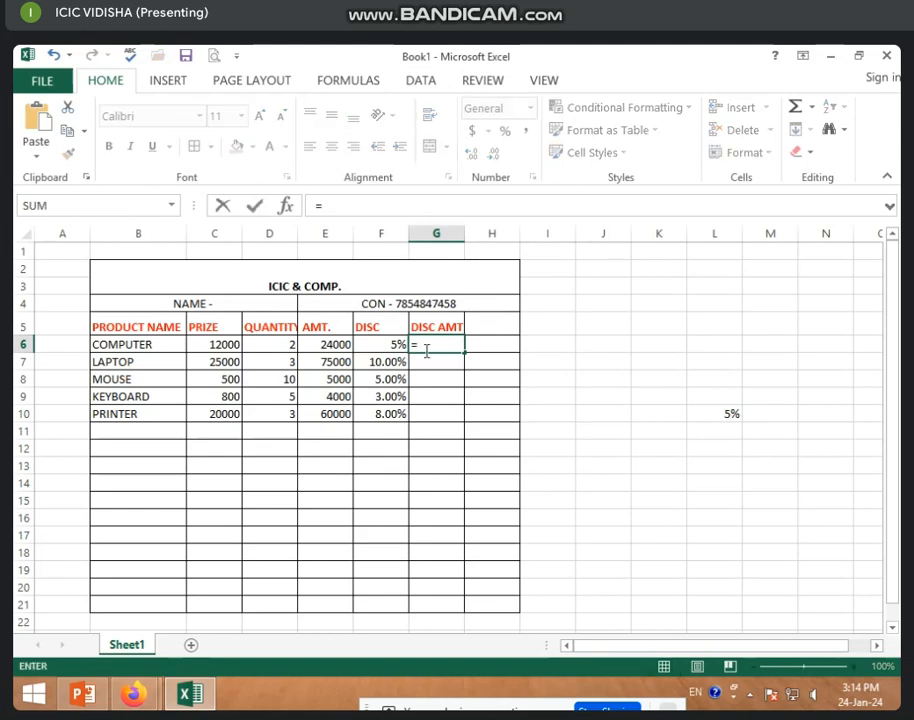
click(328, 346)
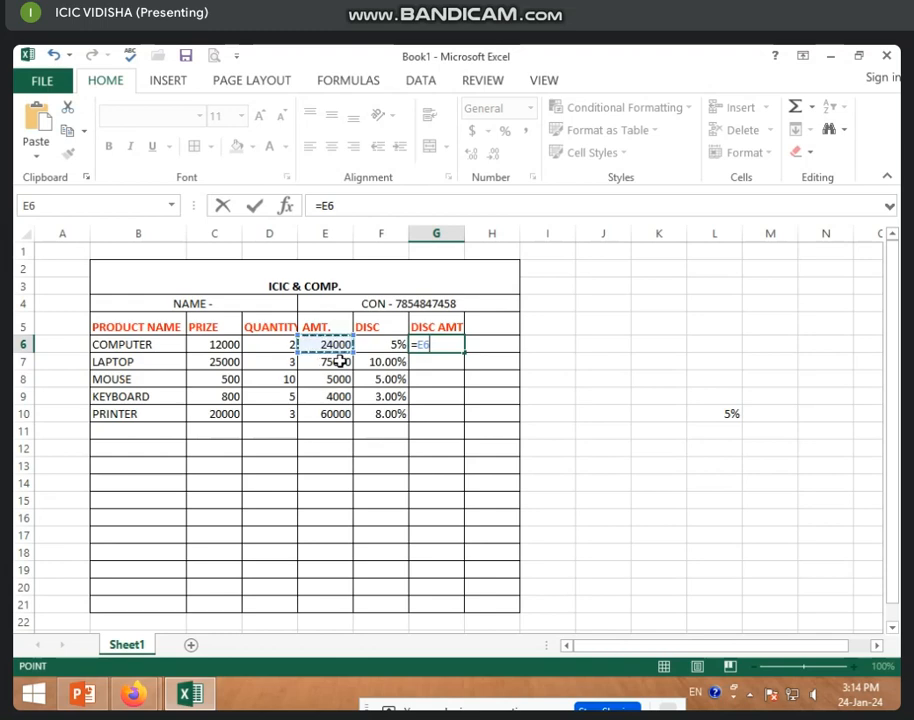
text(*)
click(378, 345)
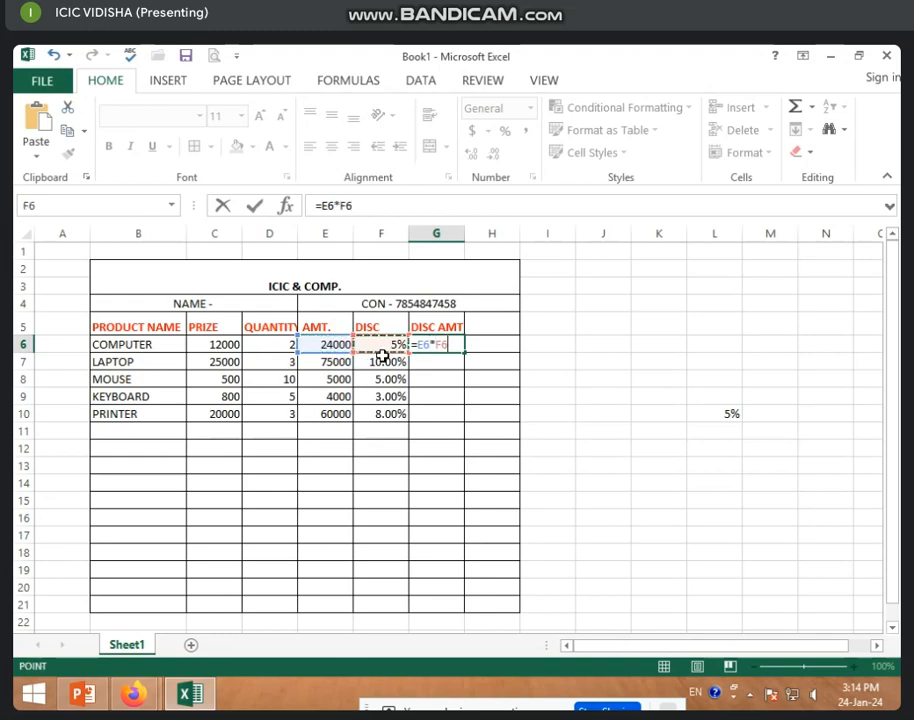
key(Return)
click(440, 347)
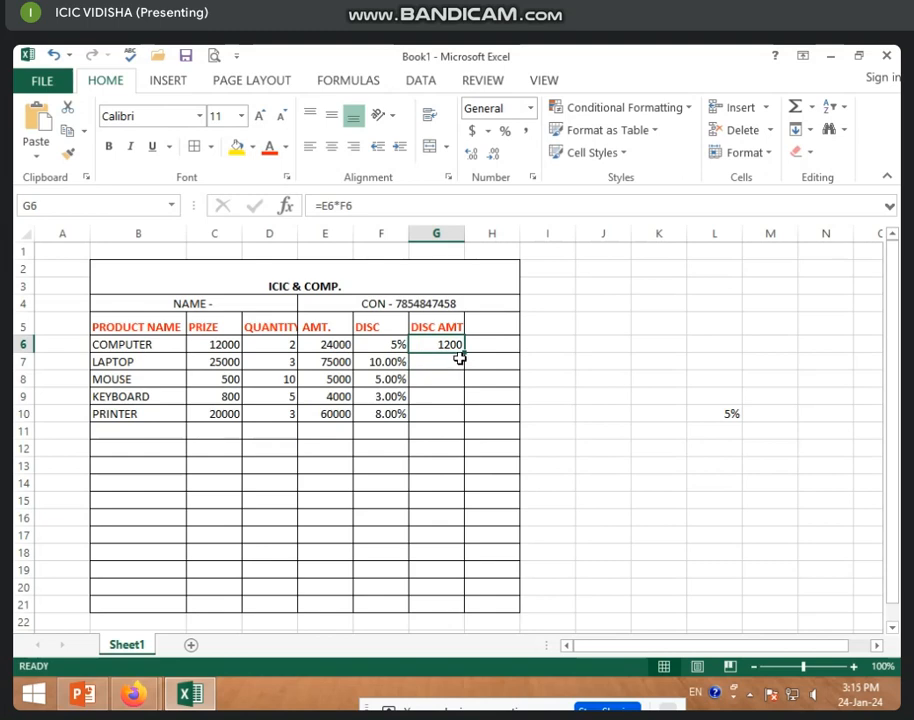
double_click(464, 353)
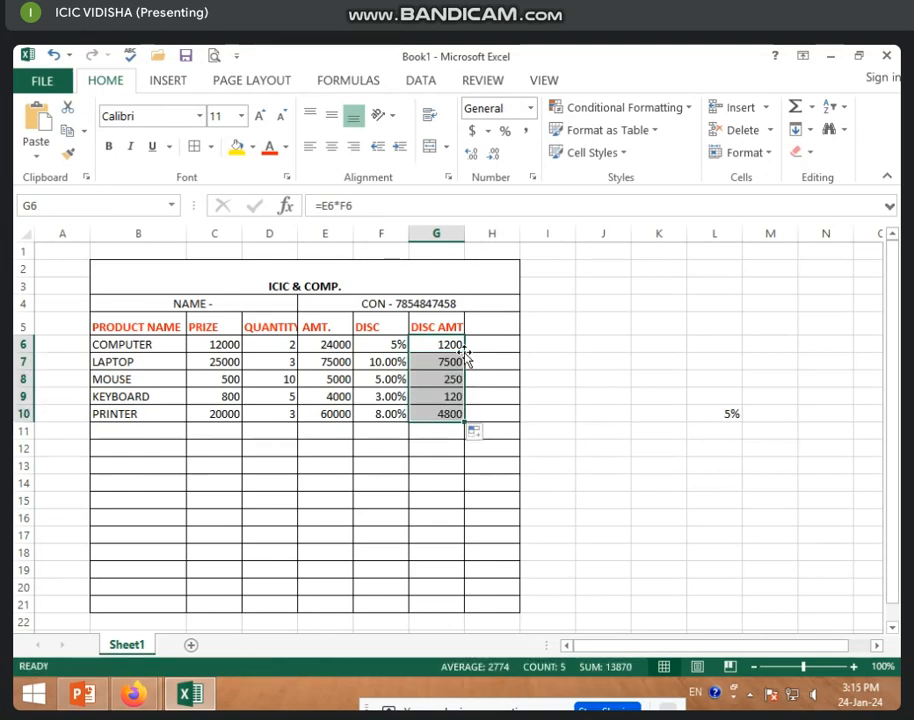
click(428, 344)
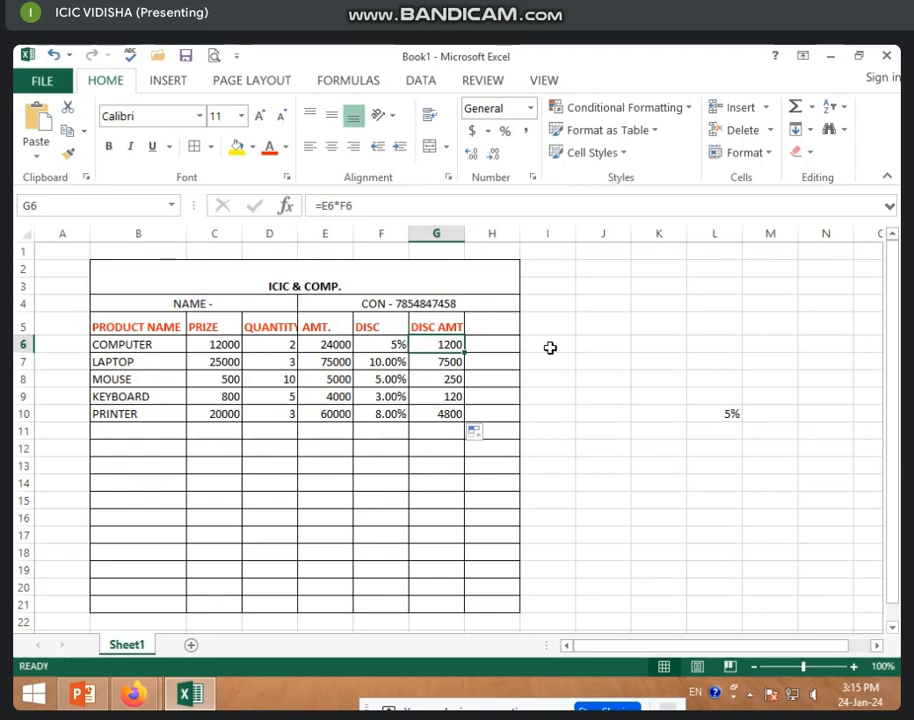
click(485, 362)
click(438, 356)
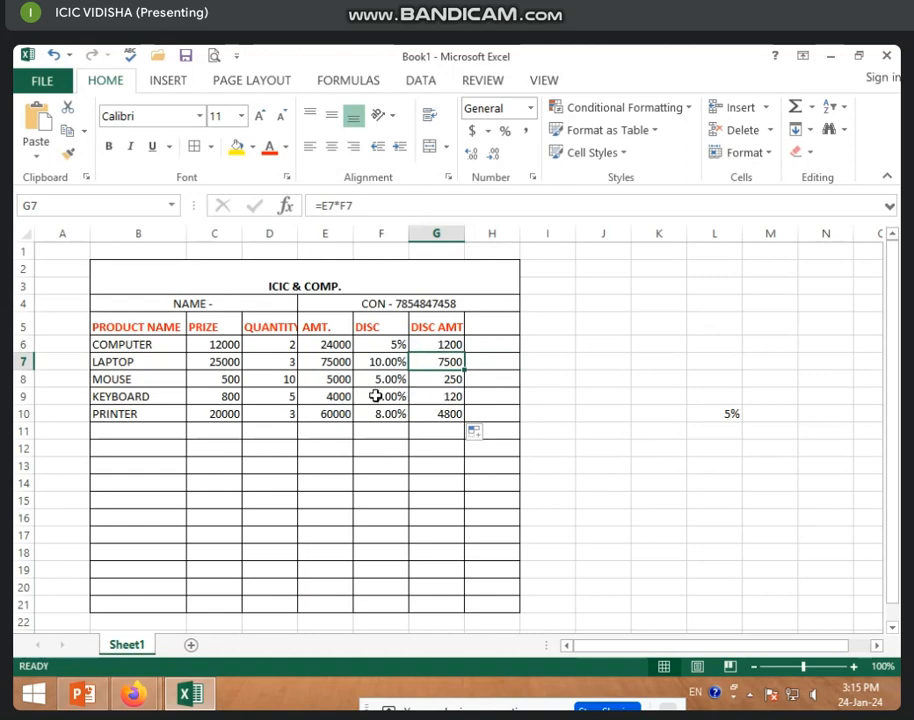
drag(335, 344, 339, 414)
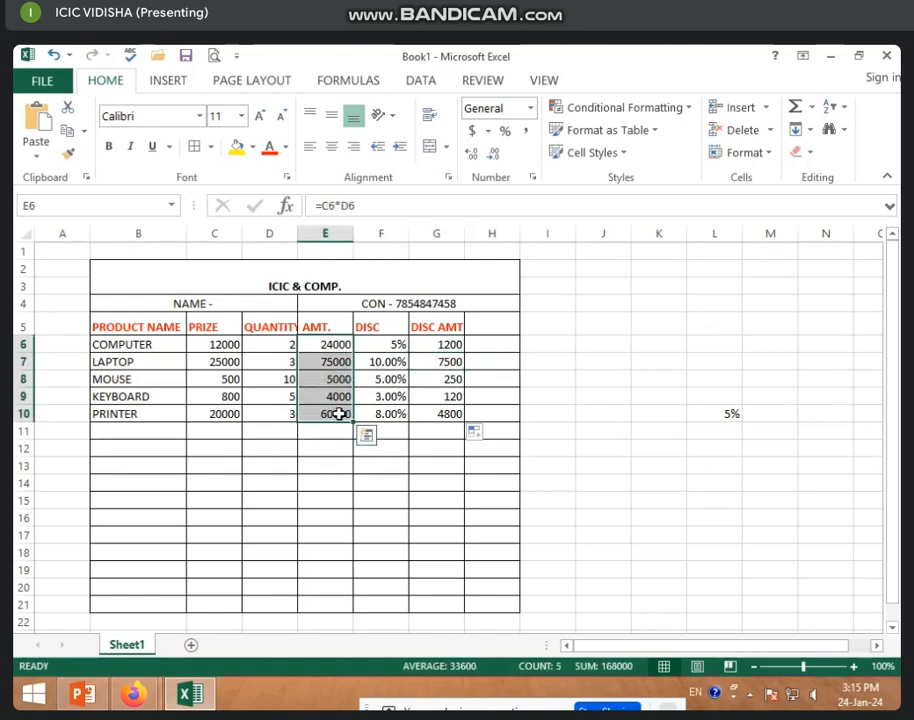
drag(453, 350, 449, 414)
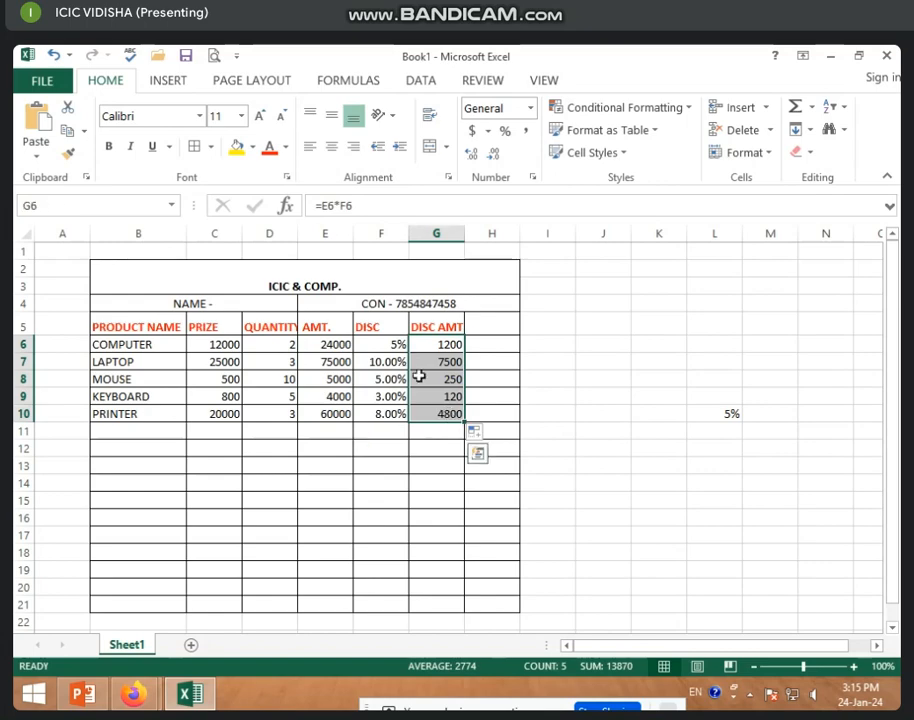